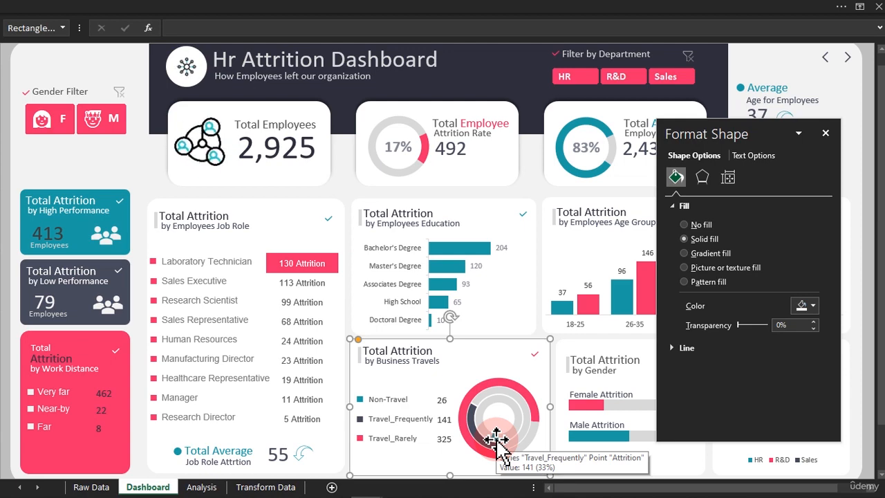
- Switch to the Class workbook and open its Analysis sheet
{"action": "mouse_move", "coordinate": [398, 494]}
{"action": "mouse_move", "coordinate": [371, 492]}
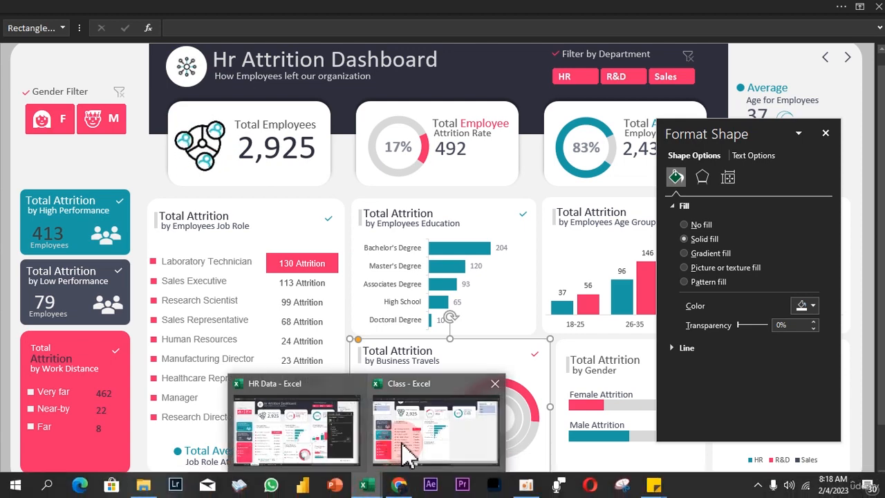
{"action": "left_click", "coordinate": [405, 449]}
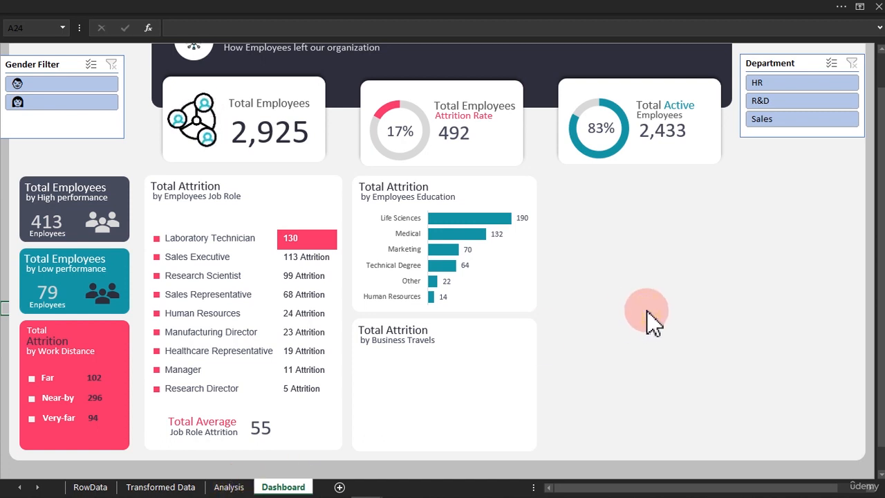
{"action": "key", "text": "ctrl+Page_Up"}
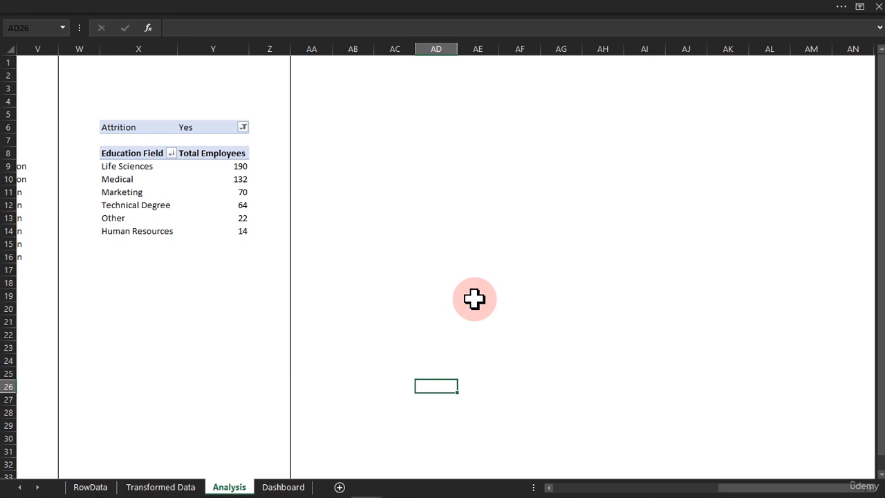
- Duplicate the Education Field pivot table, including its Attrition filter, by pasting a copy at cell AB6
{"action": "left_click_drag", "start_coordinate": [113, 127], "coordinate": [221, 231]}
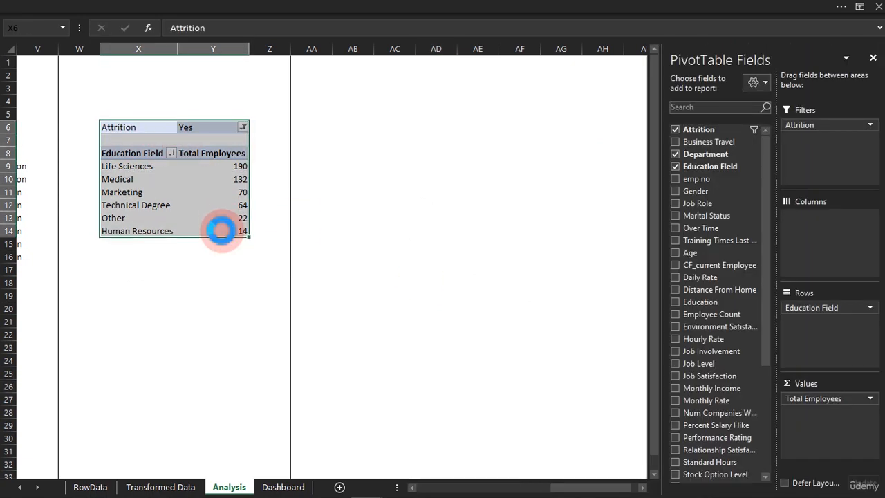
{"action": "key", "text": "ctrl+c"}
{"action": "left_click", "coordinate": [363, 127]}
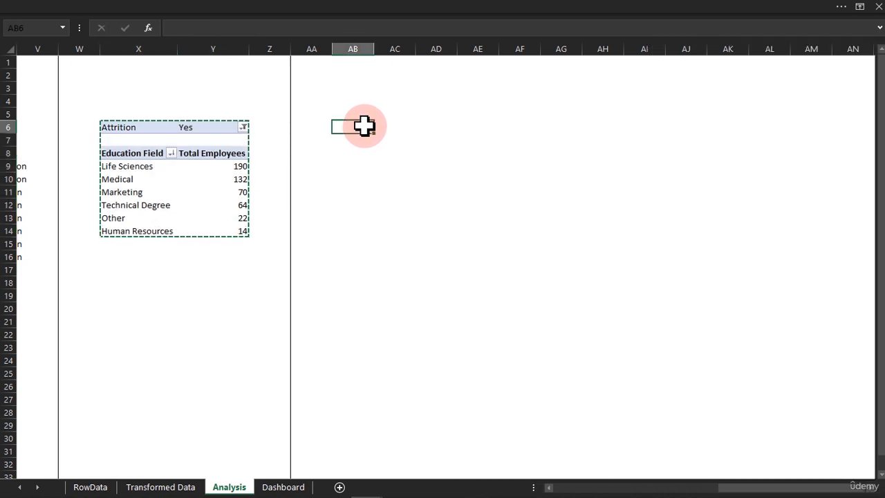
{"action": "key", "text": "ctrl+v"}
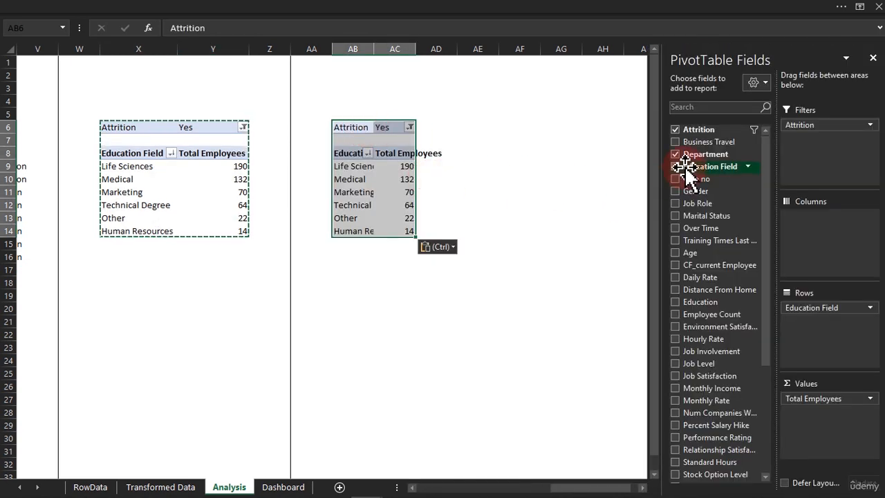
- Replace Education Field with Business Travel as the row field of the copied pivot table
{"action": "left_click_drag", "start_coordinate": [833, 311], "coordinate": [620, 321]}
{"action": "left_click_drag", "start_coordinate": [698, 141], "coordinate": [810, 313]}
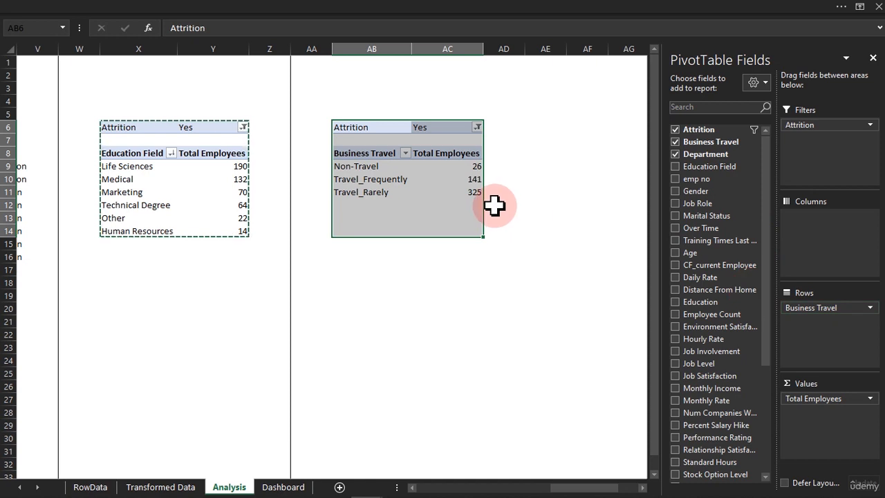
{"action": "left_click", "coordinate": [555, 177]}
- Enter the labels Headings, Attrition value and Custom chart in AF8:AF10 and fit column AF's width to them
{"action": "left_click", "coordinate": [587, 153]}
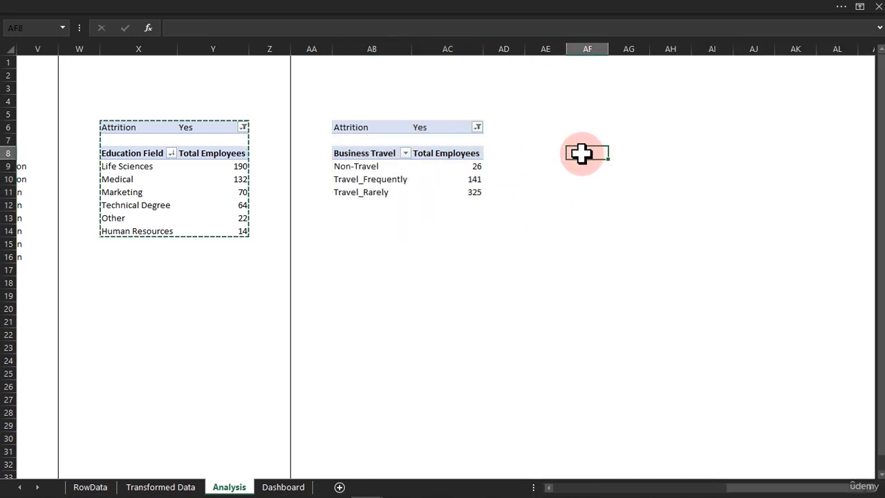
{"action": "type", "text": "Headings"}
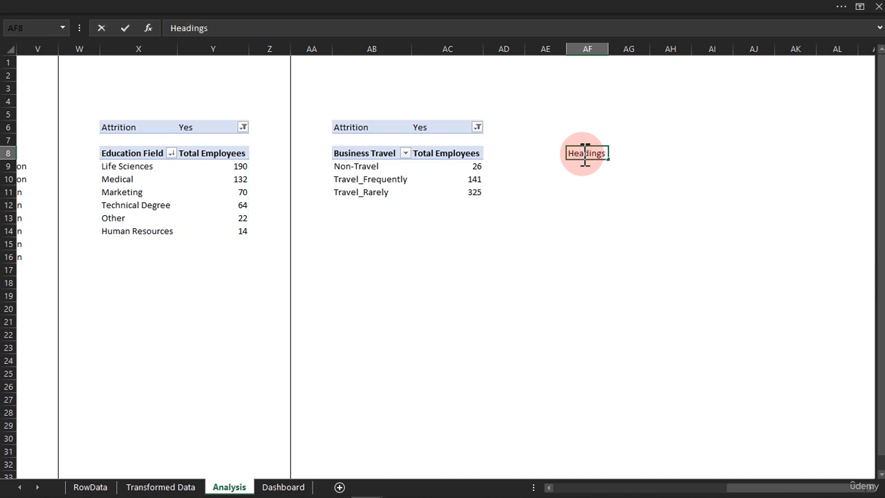
{"action": "key", "text": "Return"}
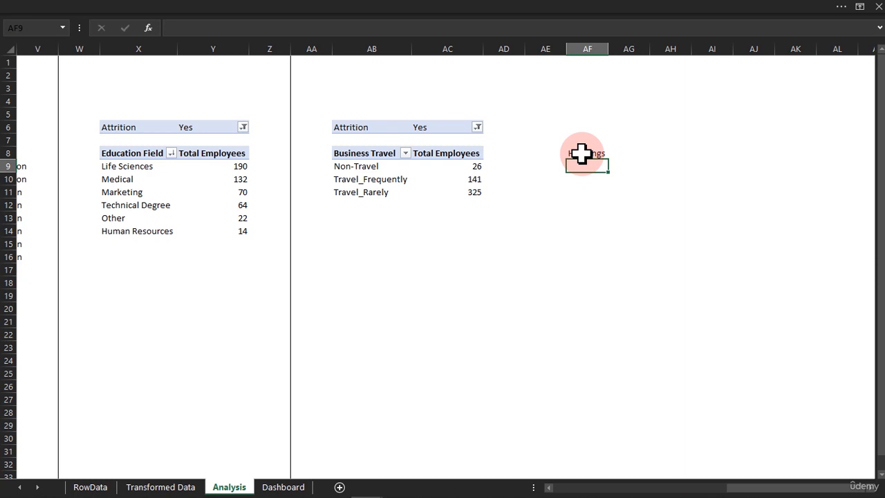
{"action": "type", "text": "Attrition val"}
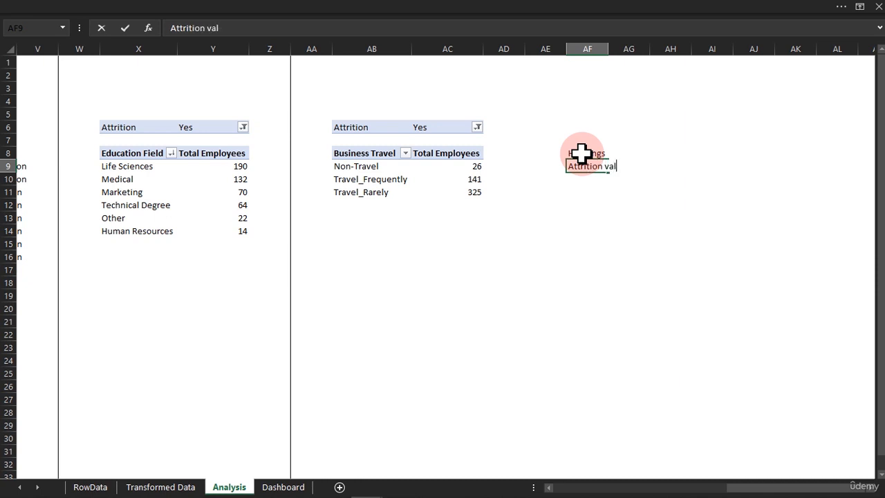
{"action": "type", "text": "ue"}
{"action": "key", "text": "Return"}
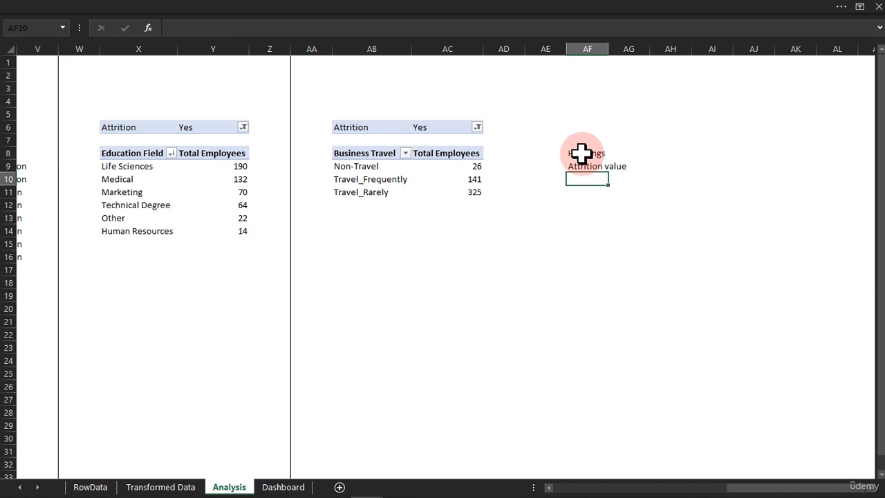
{"action": "type", "text": "Cua"}
{"action": "type", "text": "tom"}
{"action": "type", "text": " chart"}
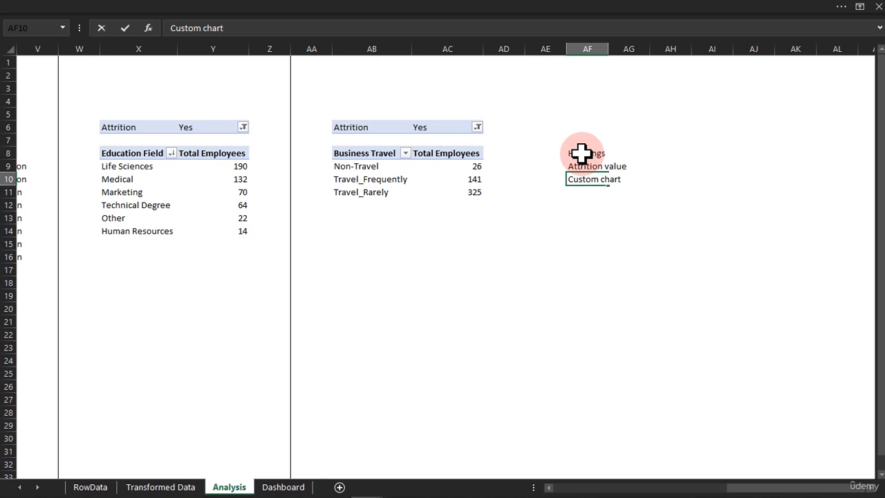
{"action": "key", "text": "Tab"}
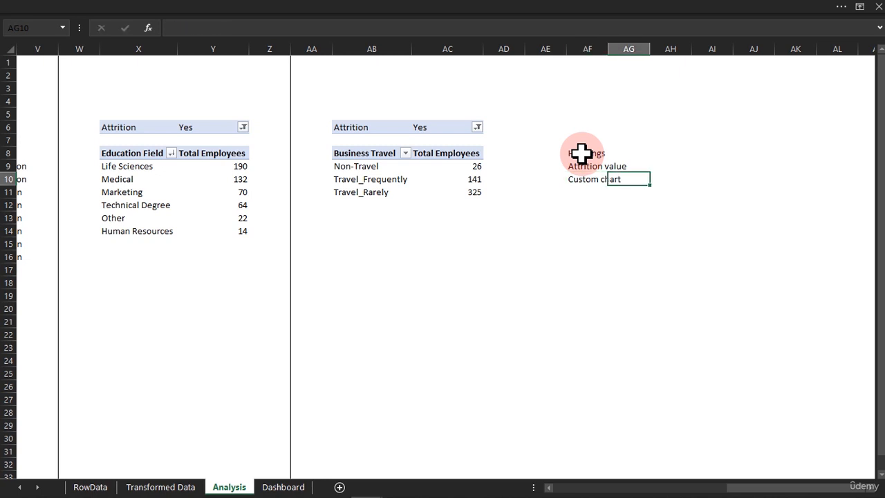
{"action": "double_click", "coordinate": [648, 48]}
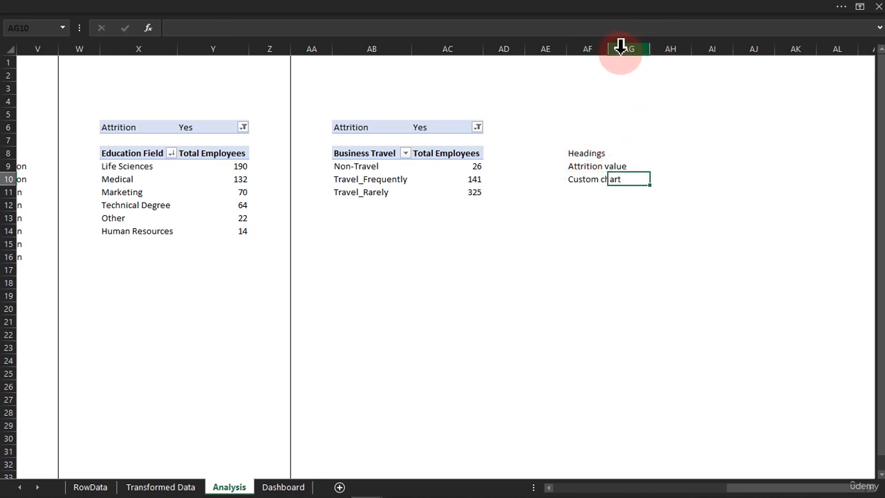
{"action": "double_click", "coordinate": [608, 49]}
- Enter the formula =IF(AB9="","",AB9) in cell AG8 to pull in the first Business Travel category
{"action": "left_click", "coordinate": [641, 150]}
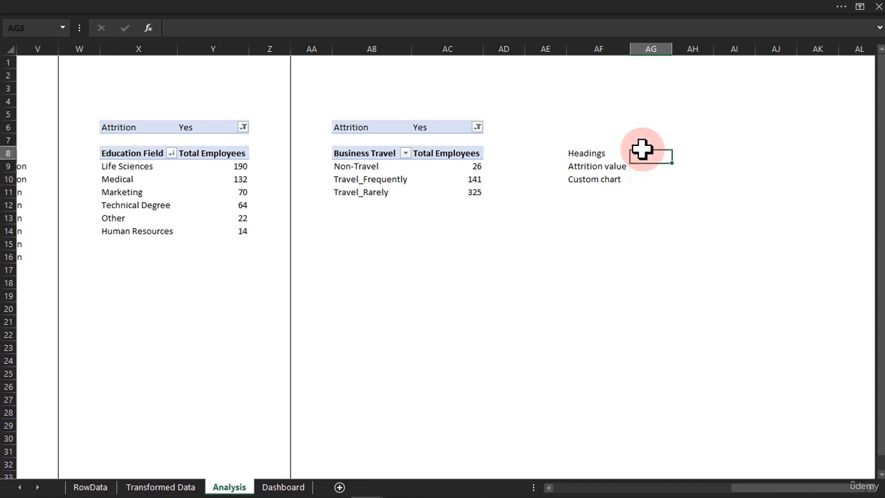
{"action": "left_click", "coordinate": [652, 152]}
{"action": "type", "text": "="}
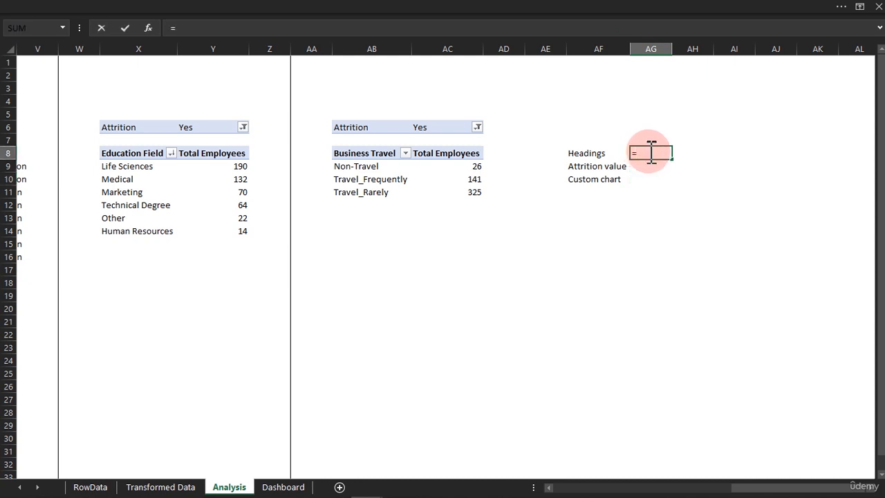
{"action": "type", "text": "if"}
{"action": "key", "text": "Tab"}
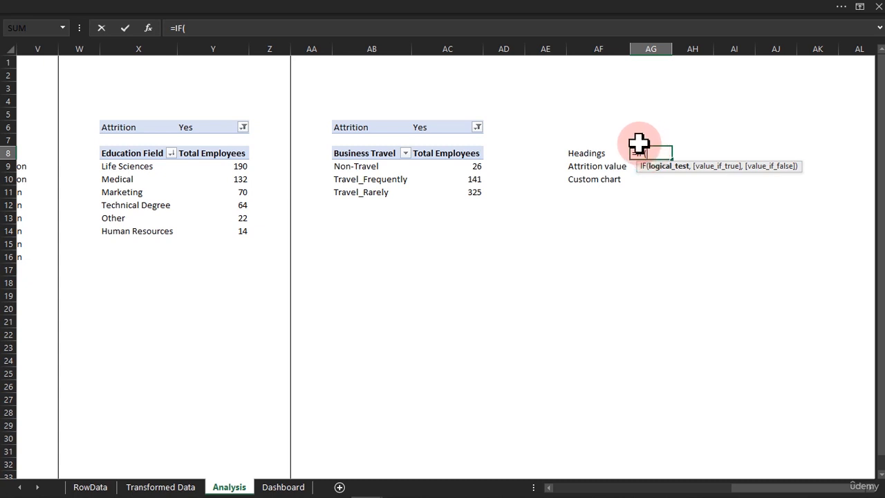
{"action": "left_click", "coordinate": [371, 165]}
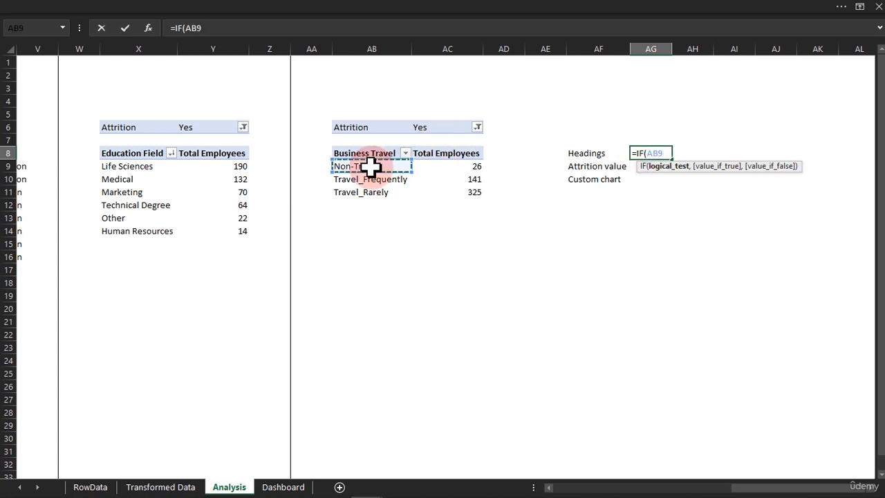
{"action": "type", "text": "=\"\",\"\","}
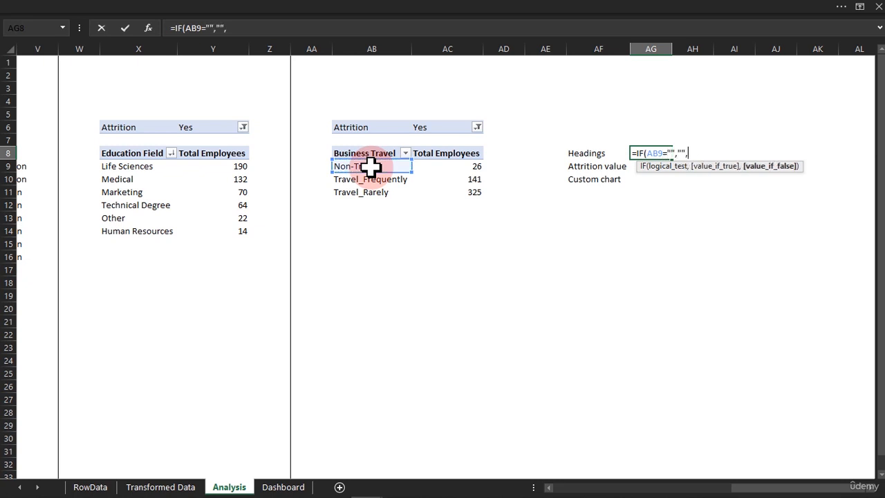
{"action": "left_click", "coordinate": [358, 166]}
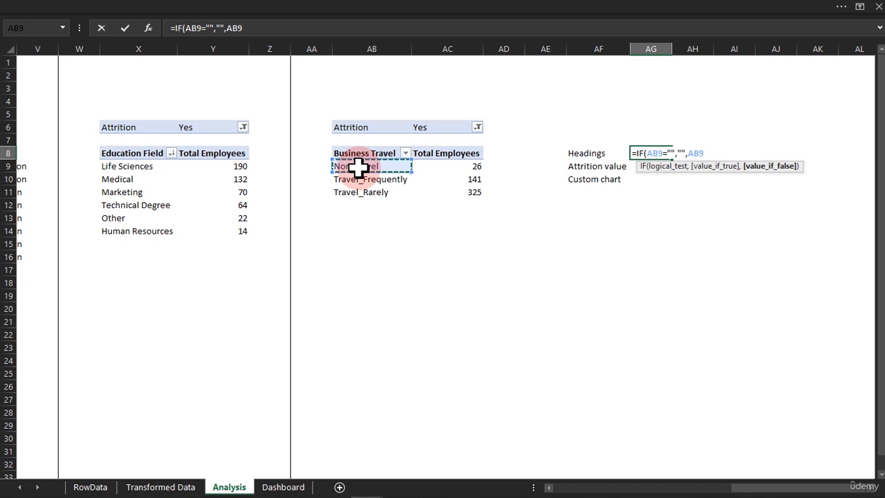
{"action": "type", "text": ")"}
{"action": "key", "text": "Return"}
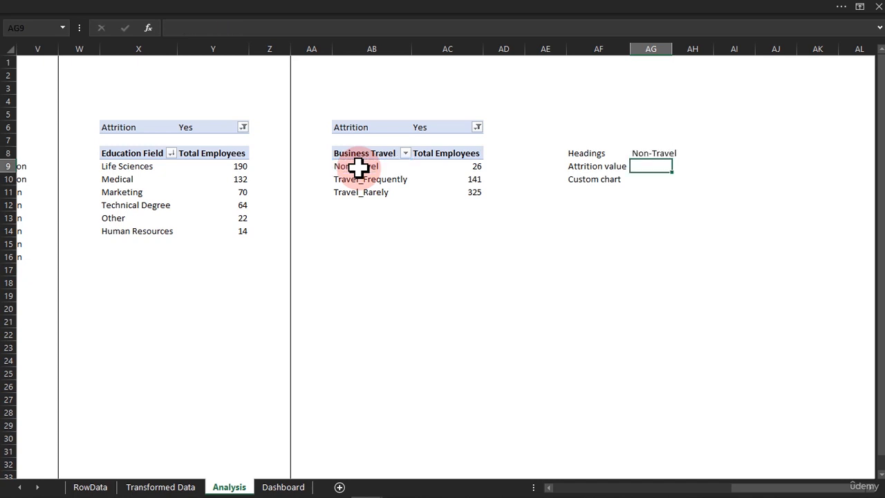
- Enter the formula =IF(AB10="","",AB10) in cell AH8, and fit columns AG and AH to their contents
{"action": "left_click", "coordinate": [693, 152]}
{"action": "type", "text": "="}
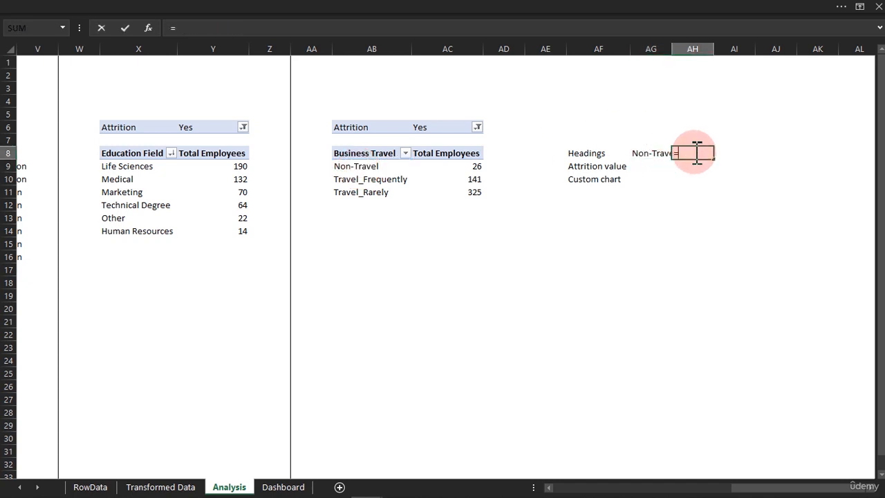
{"action": "type", "text": "IF("}
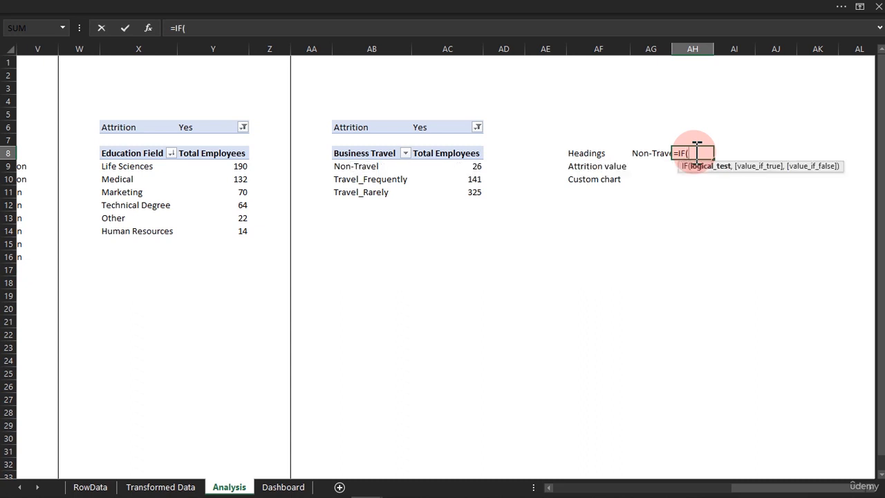
{"action": "left_click", "coordinate": [381, 180]}
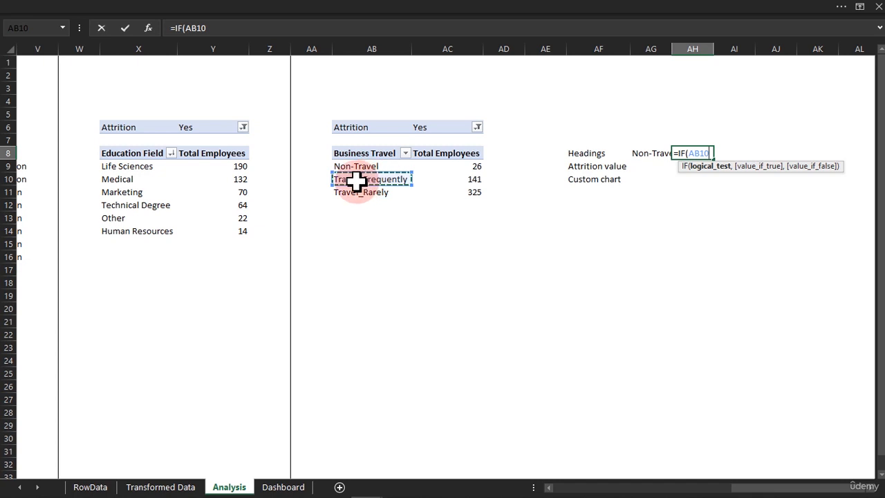
{"action": "type", "text": "=\"\",\"\","}
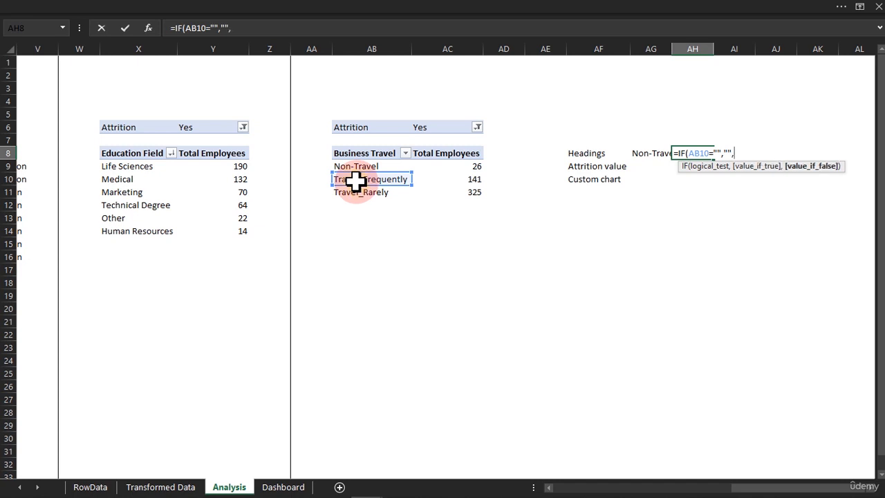
{"action": "left_click", "coordinate": [355, 182]}
{"action": "key", "text": "Return"}
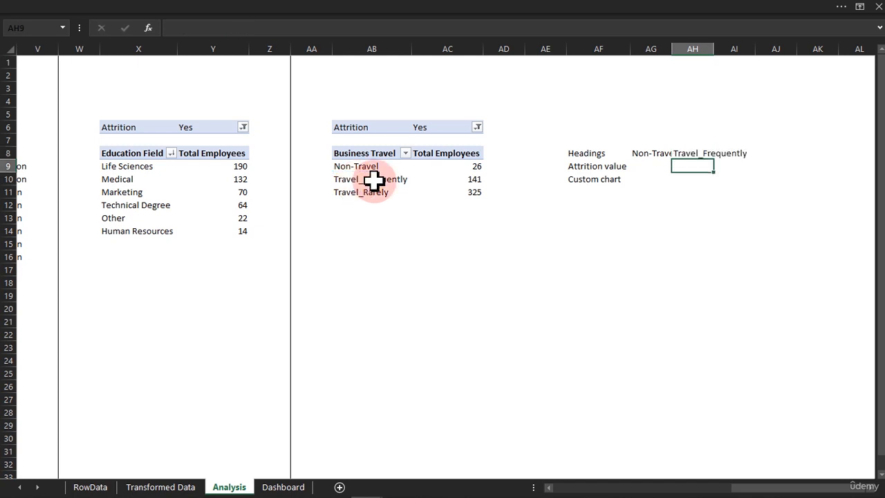
{"action": "double_click", "coordinate": [672, 49]}
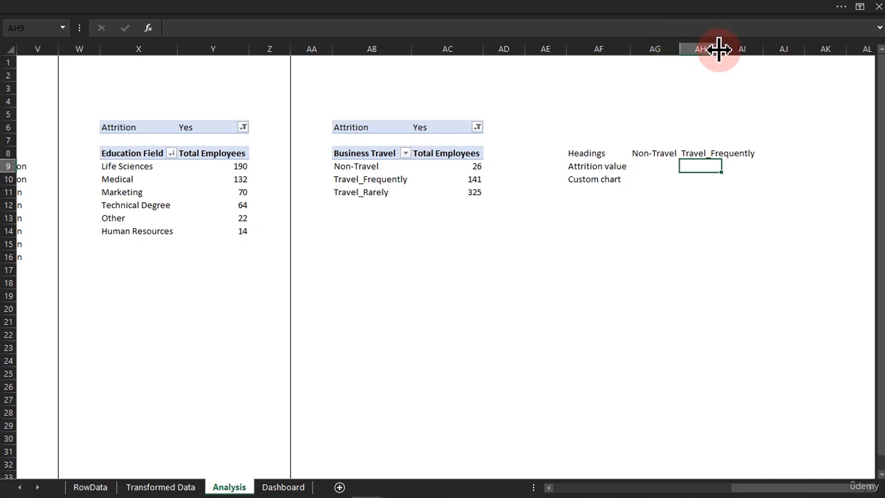
{"action": "double_click", "coordinate": [719, 48]}
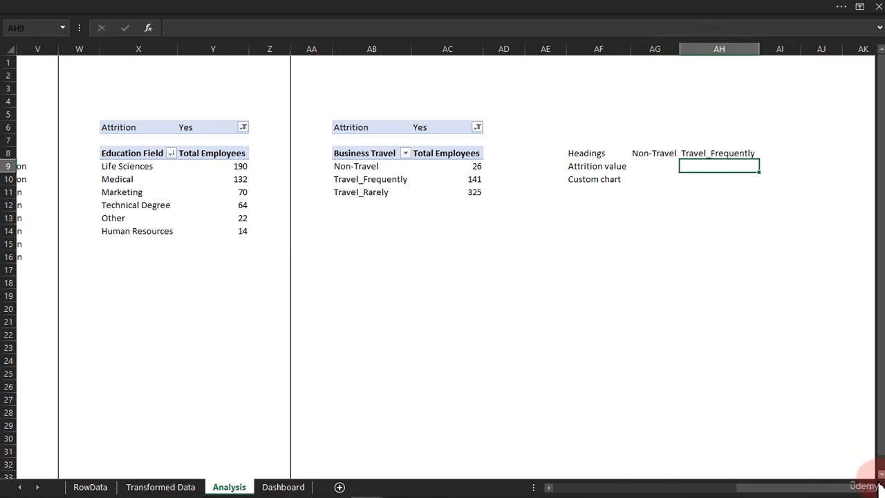
- Enter the formula =IF(AB11="","",AB11) in cell AI8, and fit column AI's width to its contents
{"action": "scroll", "coordinate": [881, 484], "scroll_direction": "right", "scroll_amount": 4}
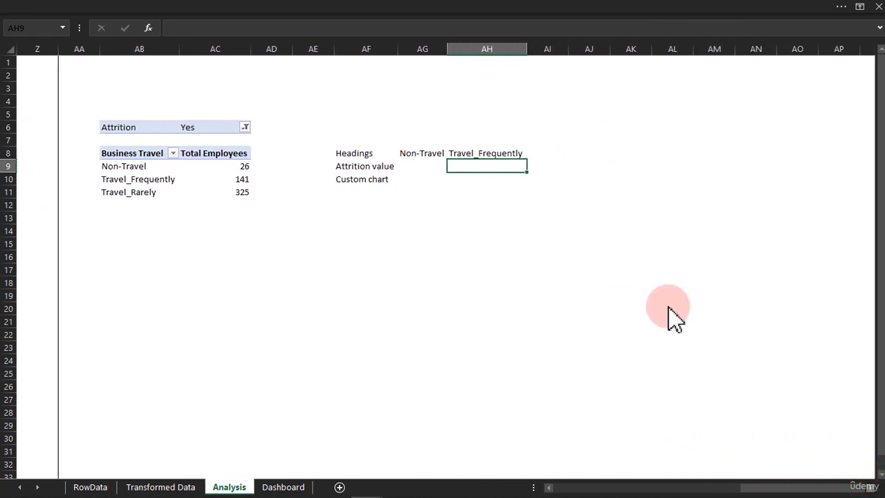
{"action": "left_click", "coordinate": [539, 153]}
{"action": "type", "text": "="}
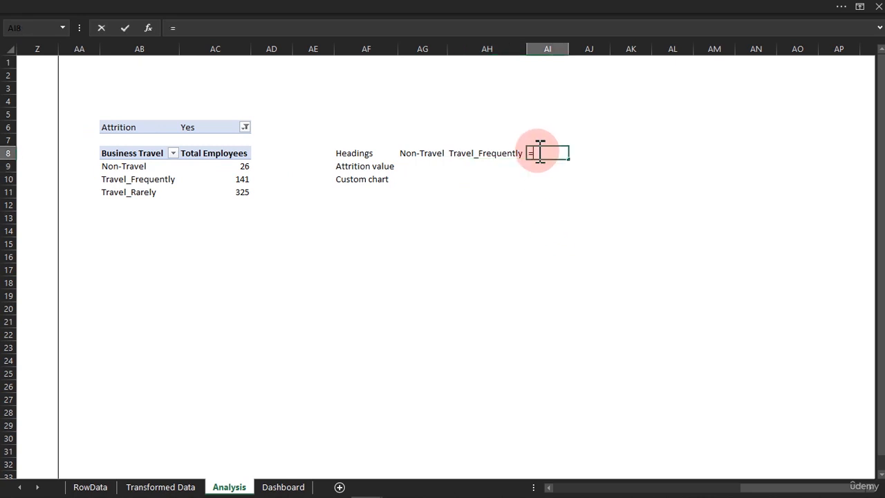
{"action": "type", "text": "IF("}
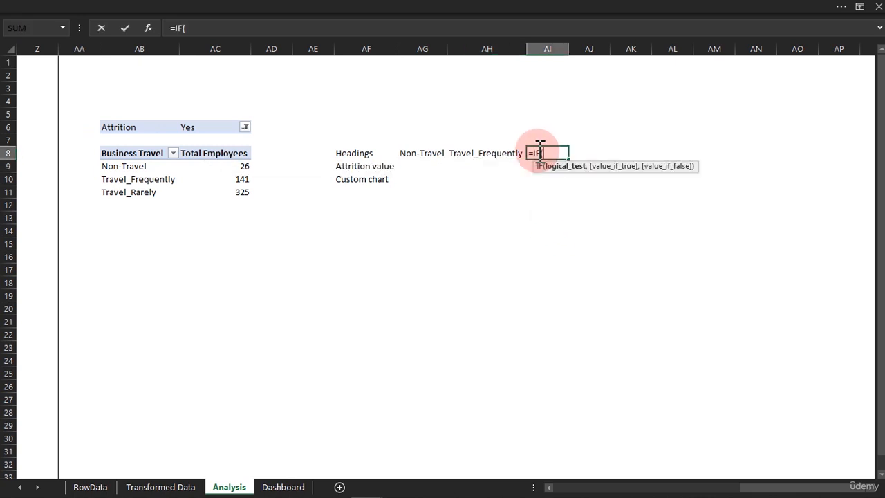
{"action": "left_click", "coordinate": [123, 192]}
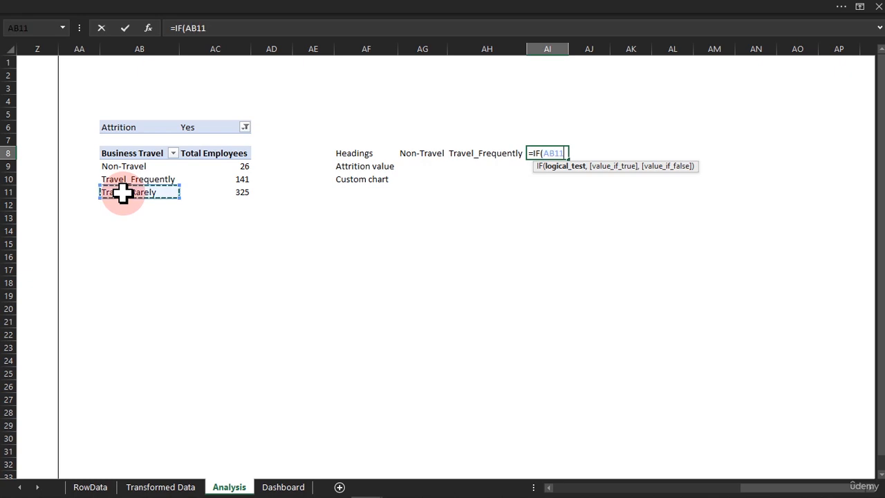
{"action": "type", "text": "="}
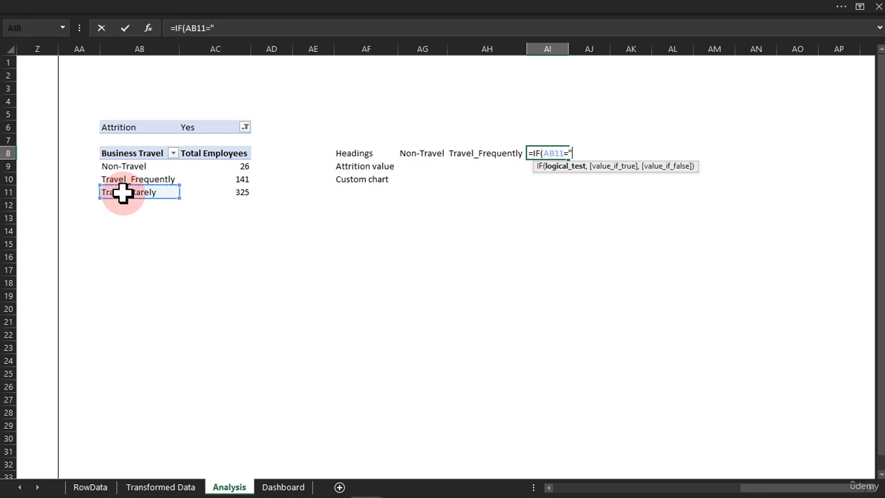
{"action": "type", "text": "\"\",\"\","}
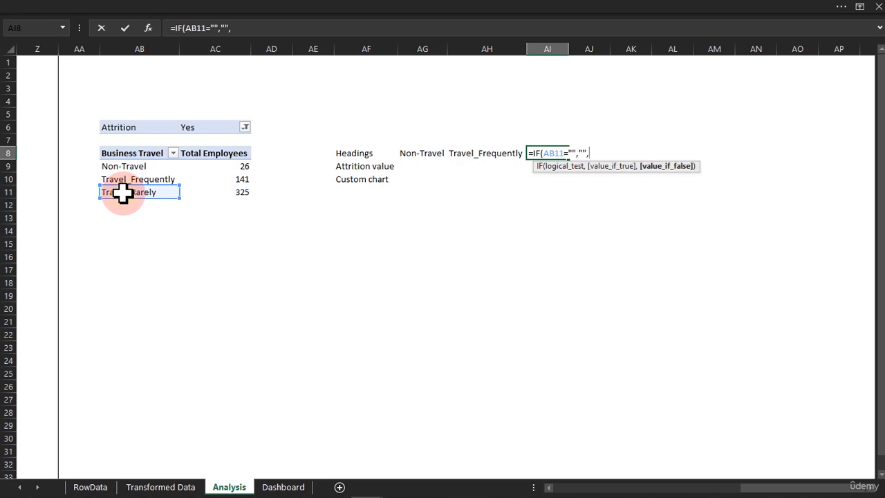
{"action": "left_click", "coordinate": [122, 194]}
{"action": "key", "text": "Return"}
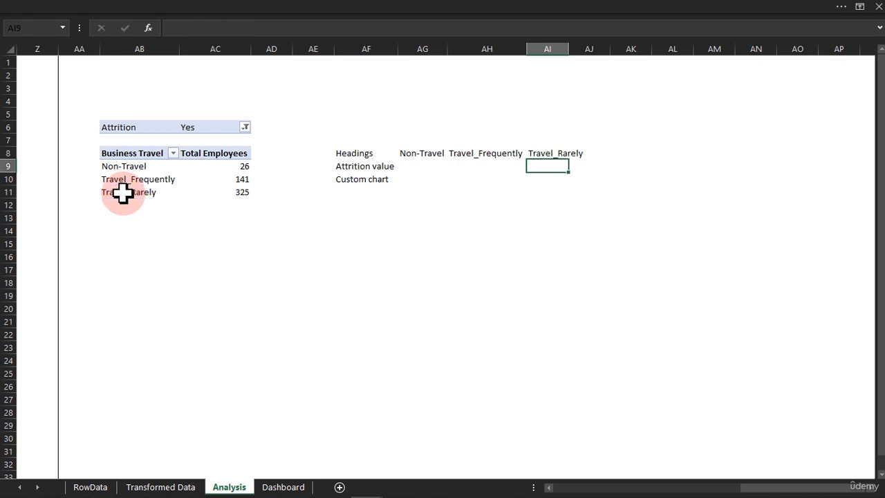
{"action": "double_click", "coordinate": [568, 49]}
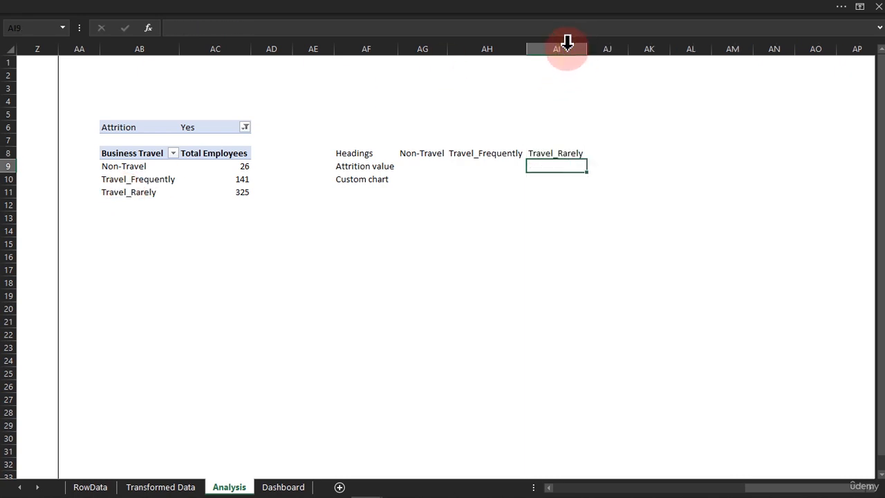
- Make the three travel category headings in AG8:AI8 bold
{"action": "left_click_drag", "start_coordinate": [410, 156], "coordinate": [557, 152]}
{"action": "key", "text": "ctrl+b"}
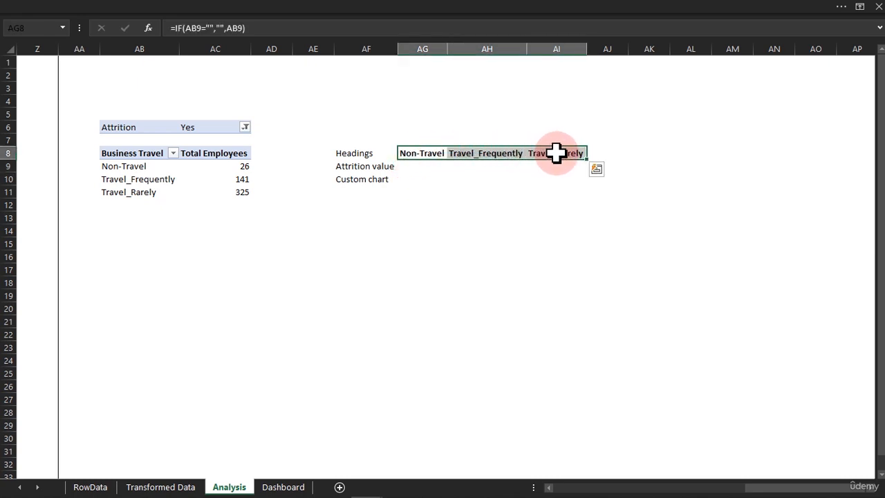
{"action": "left_click", "coordinate": [486, 178]}
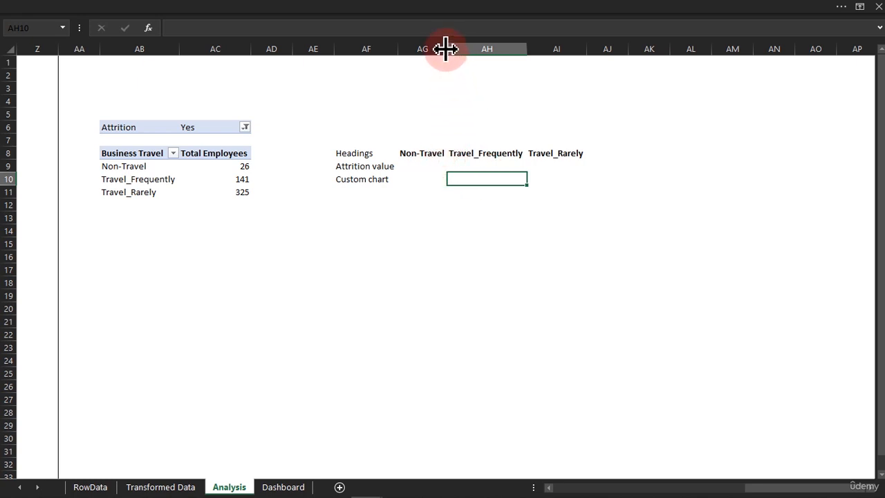
- Start a VLOOKUP formula in cell AG9 for the Non-Travel attrition value
{"action": "left_click", "coordinate": [422, 164]}
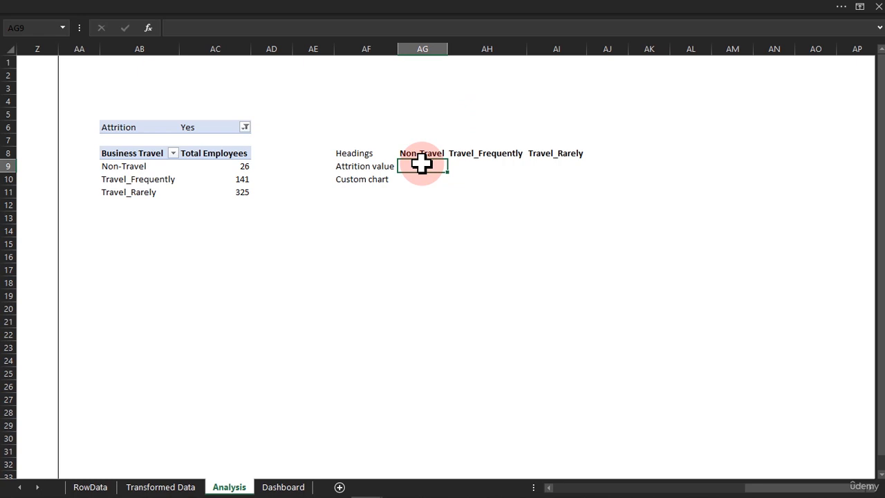
{"action": "type", "text": "="}
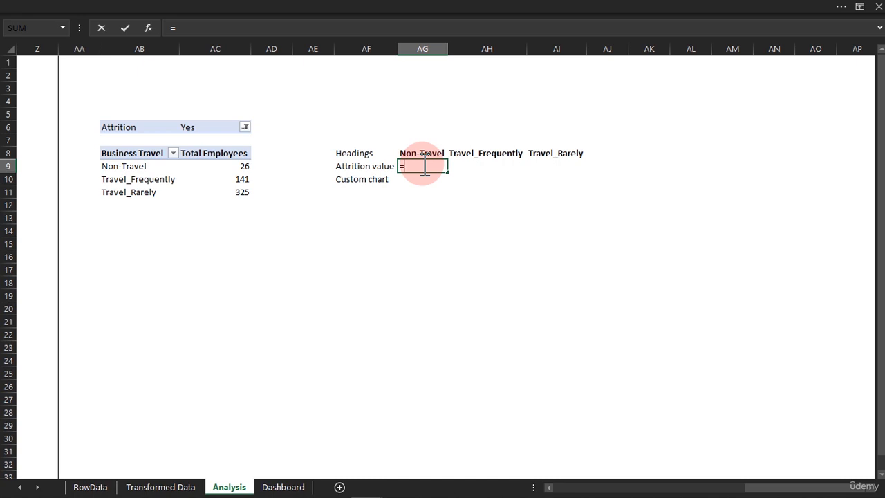
{"action": "type", "text": "vl"}
{"action": "key", "text": "Tab"}
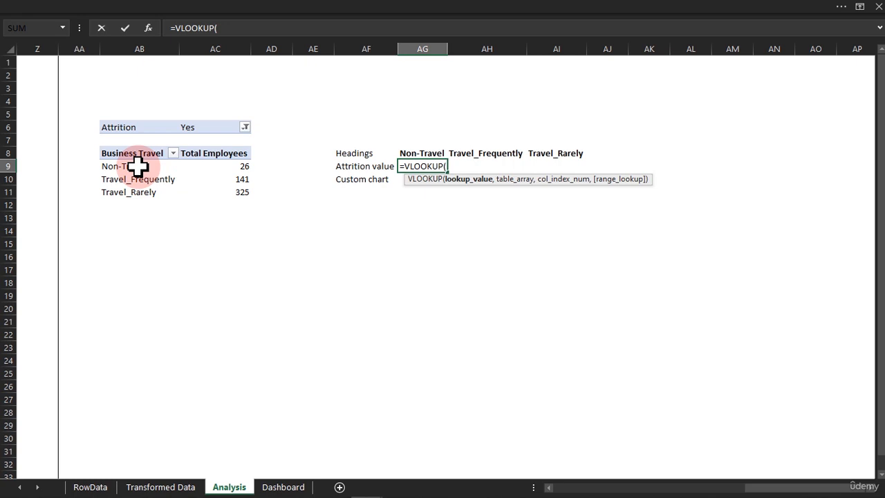
{"action": "left_click_drag", "start_coordinate": [138, 166], "coordinate": [202, 189]}
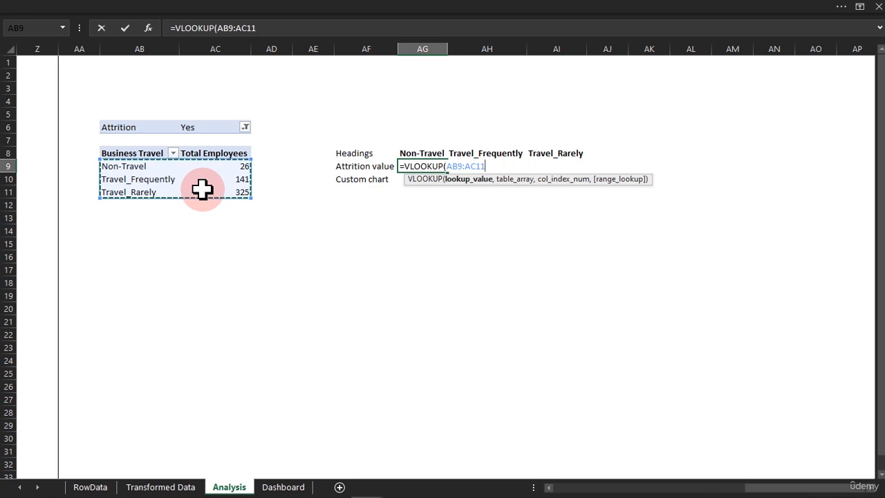
{"action": "key", "text": "F4"}
{"action": "type", "text": ","}
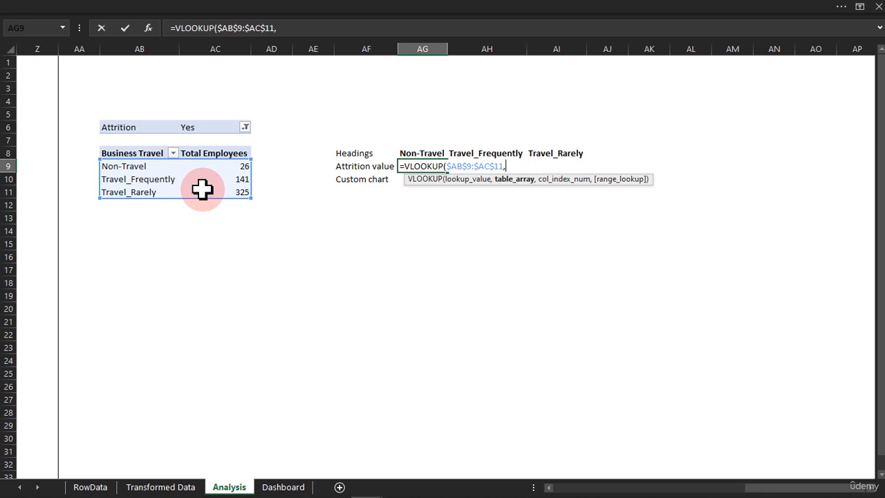
{"action": "key", "text": "BackSpace"}
{"action": "key", "text": "BackSpace"}
{"action": "key", "text": "BackSpace"}
{"action": "key", "text": "BackSpace"}
{"action": "key", "text": "BackSpace"}
{"action": "key", "text": "BackSpace"}
{"action": "key", "text": "BackSpace"}
{"action": "key", "text": "BackSpace"}
{"action": "key", "text": "BackSpace"}
{"action": "key", "text": "BackSpace"}
{"action": "key", "text": "BackSpace"}
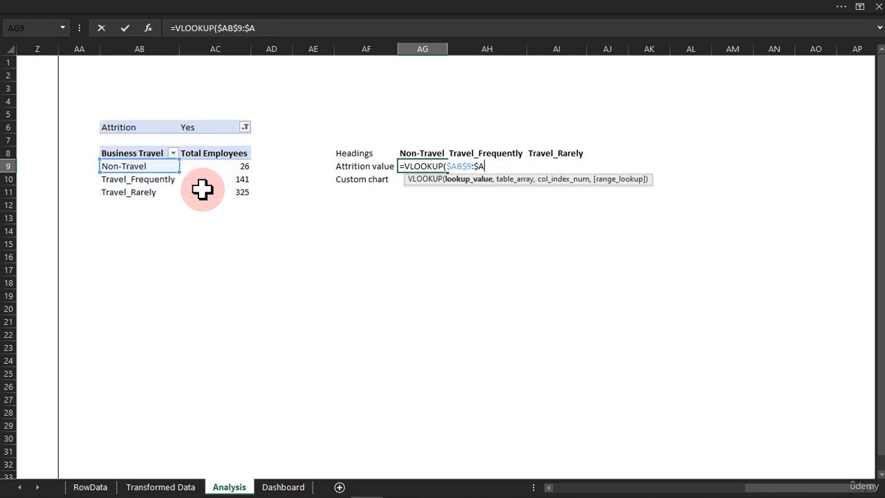
{"action": "key", "text": "BackSpace"}
{"action": "key", "text": "BackSpace"}
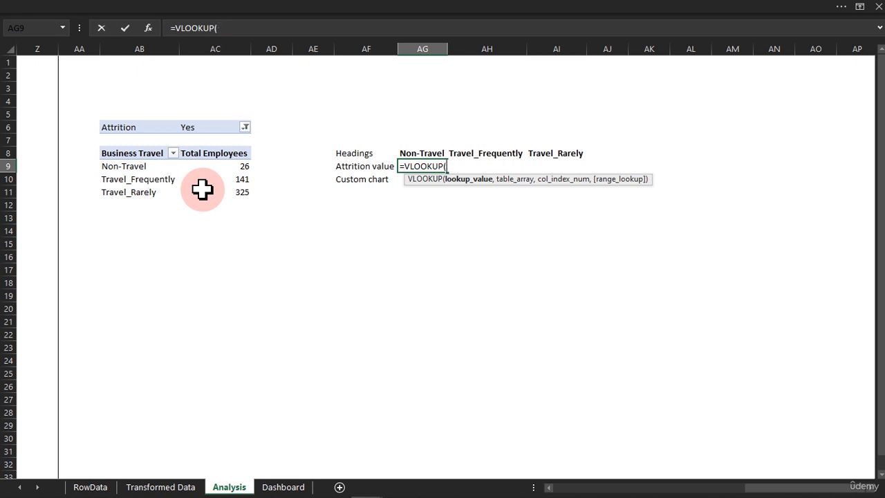
- Complete the lookup in AG9 as =VLOOKUP(AG8,$AB$9:$AC$11,2,0) to return the category's attrition count
{"action": "left_click", "coordinate": [410, 151]}
{"action": "type", "text": ","}
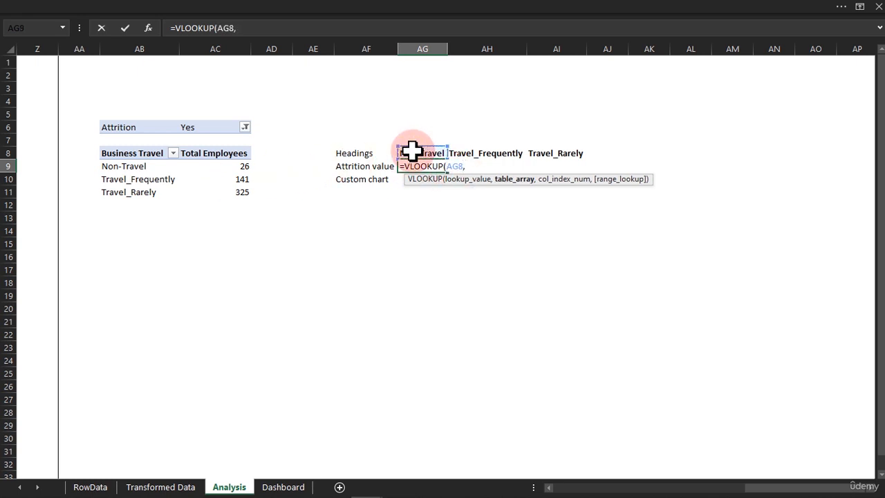
{"action": "left_click_drag", "start_coordinate": [131, 166], "coordinate": [225, 195]}
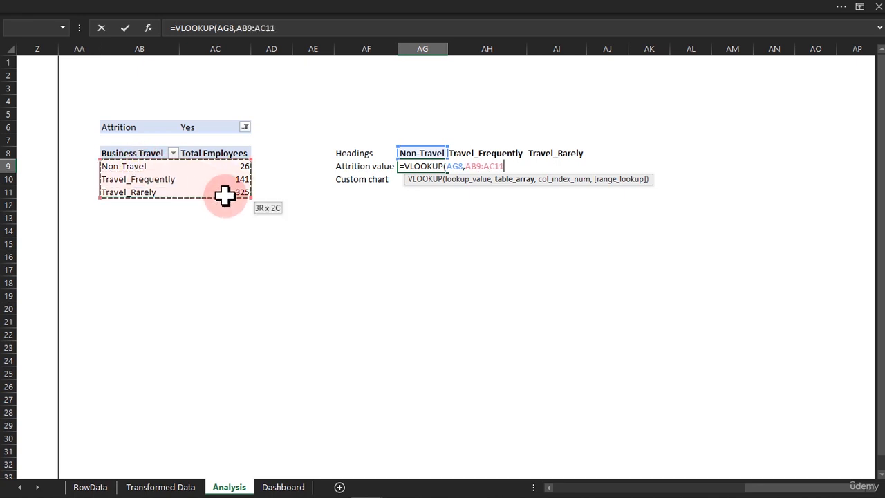
{"action": "key", "text": "F4"}
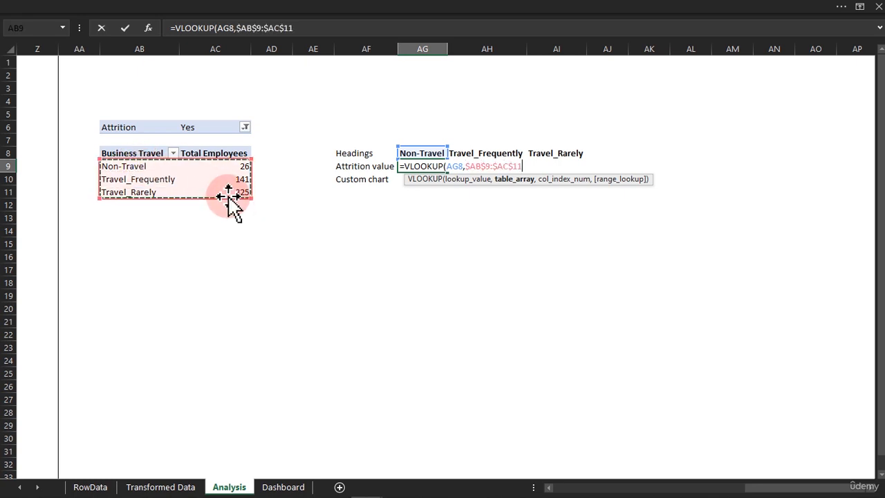
{"action": "type", "text": ","}
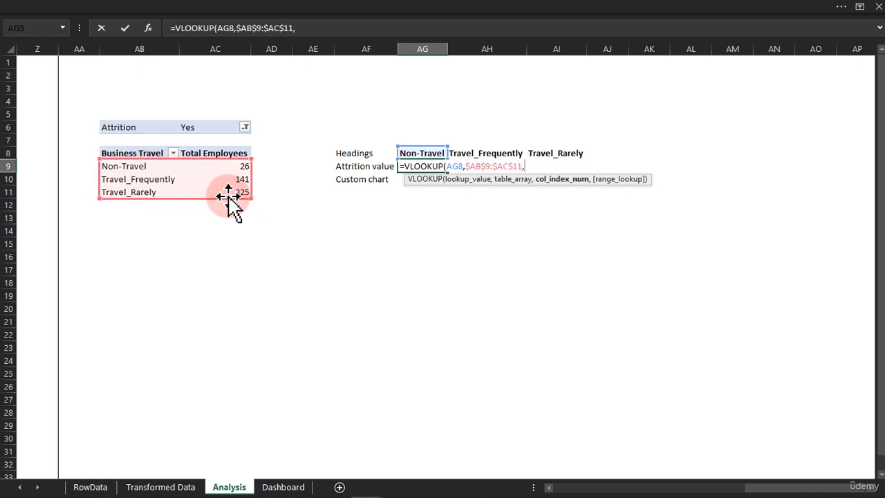
{"action": "type", "text": "2,0)"}
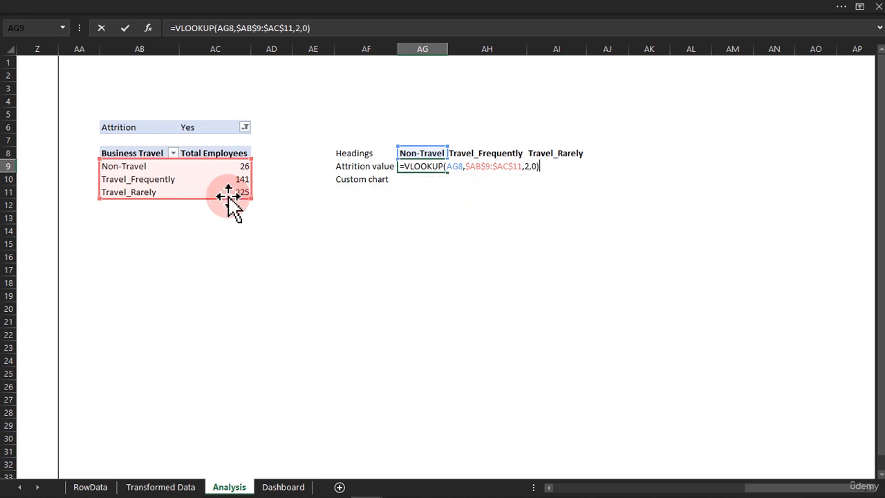
{"action": "key", "text": "Return"}
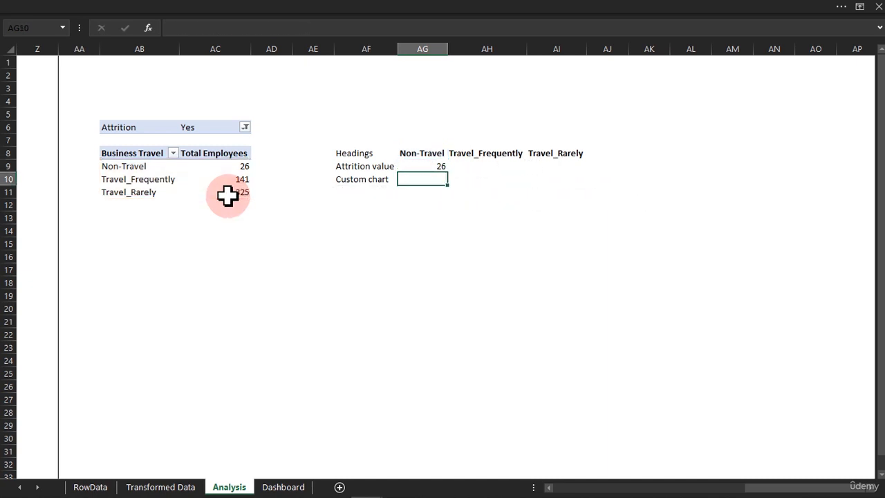
- Fill the VLOOKUP formula from AG9 across to AI9 for the other two travel categories
{"action": "left_click", "coordinate": [432, 168]}
{"action": "left_click_drag", "start_coordinate": [448, 171], "coordinate": [576, 174]}
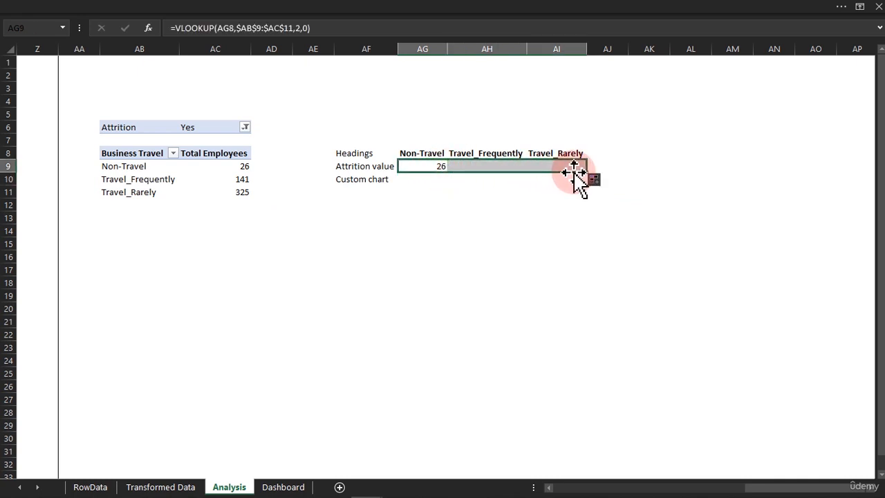
{"action": "left_click", "coordinate": [421, 181]}
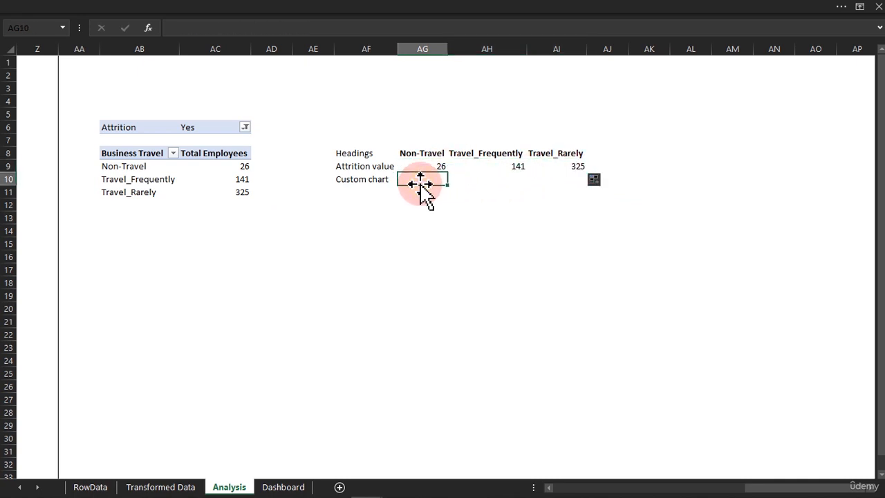
{"action": "left_click", "coordinate": [539, 269]}
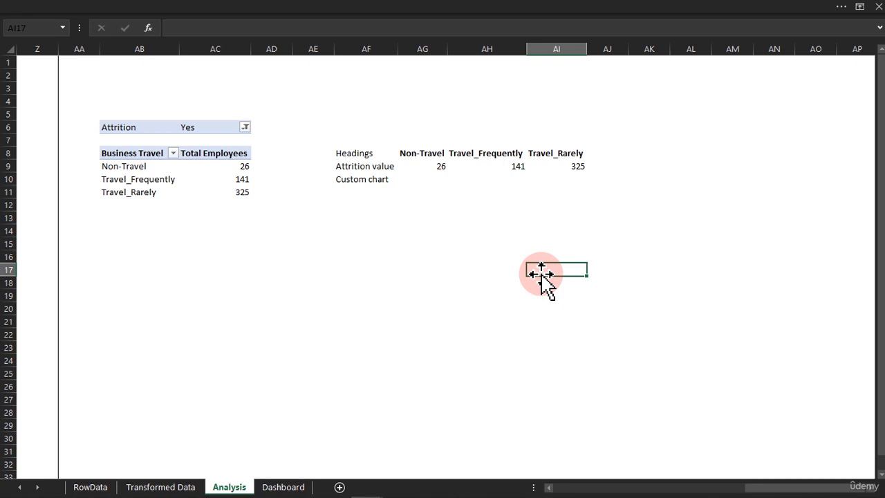
{"action": "left_click", "coordinate": [430, 166]}
{"action": "left_click_drag", "start_coordinate": [428, 166], "coordinate": [545, 167]}
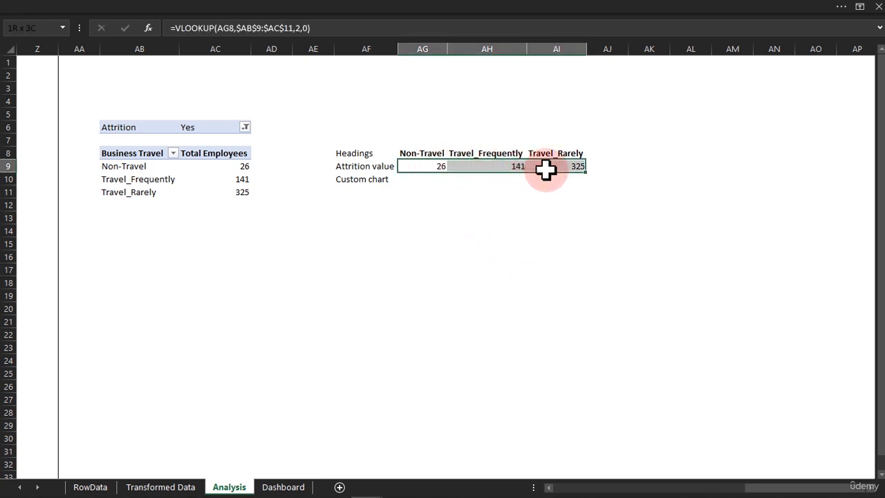
{"action": "key", "text": "Delete"}
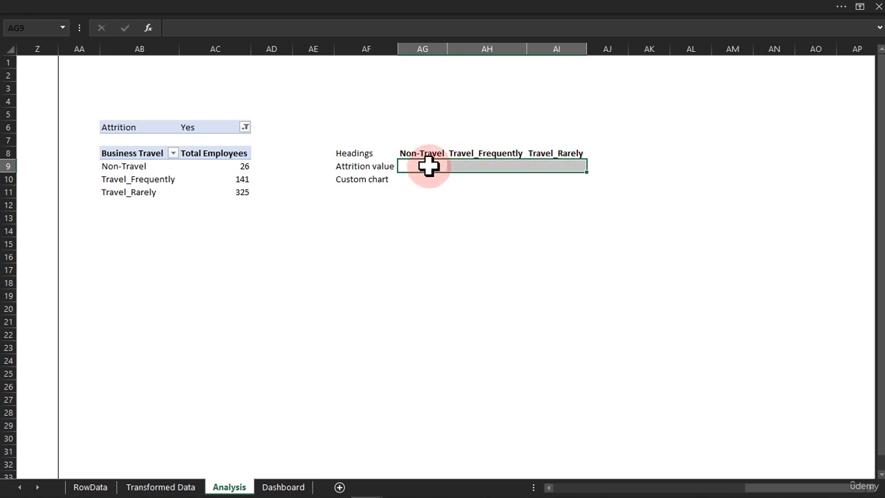
{"action": "key", "text": "ctrl+v"}
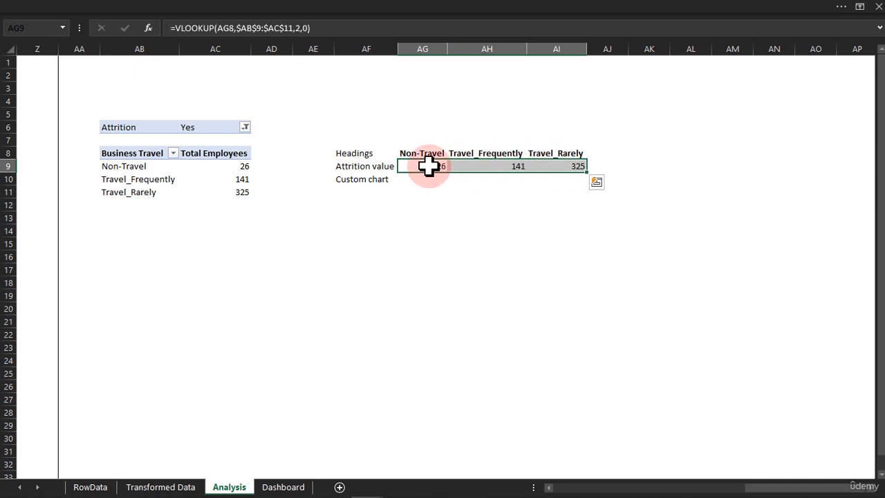
- Start an XLOOKUP formula in cell AG12 with the Non-Travel heading in AG8 as its lookup value
{"action": "left_click", "coordinate": [422, 204]}
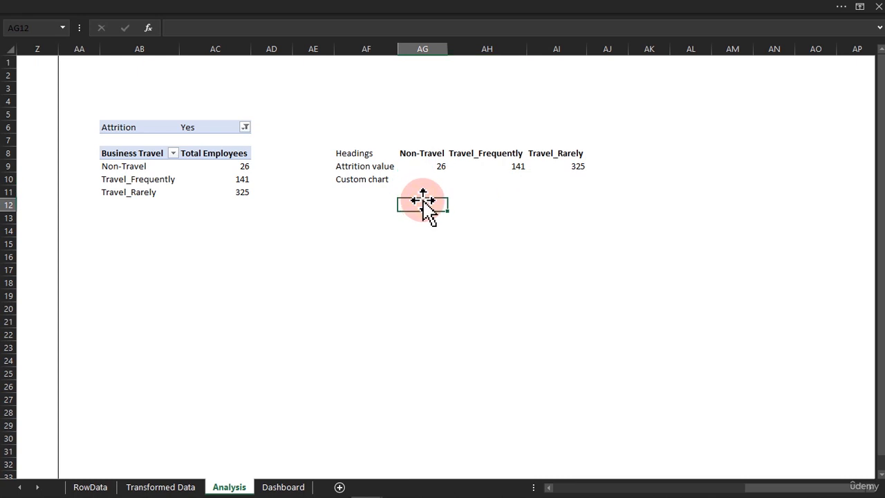
{"action": "type", "text": "="}
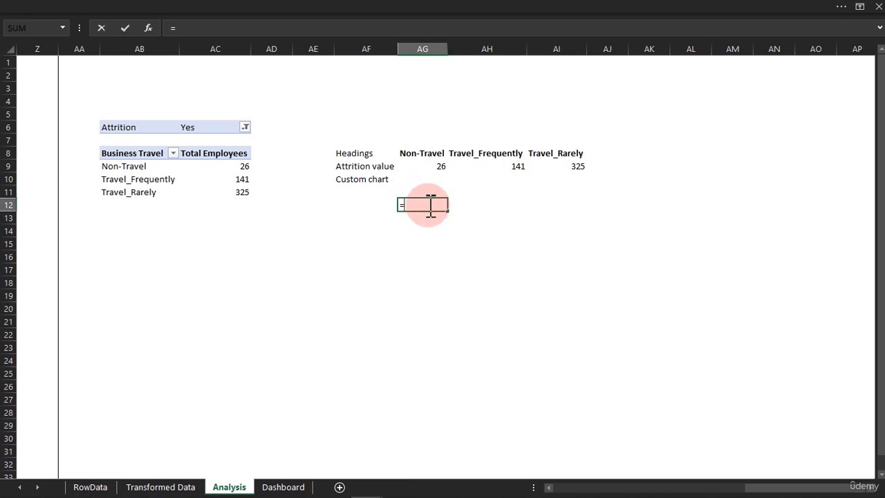
{"action": "type", "text": "x"}
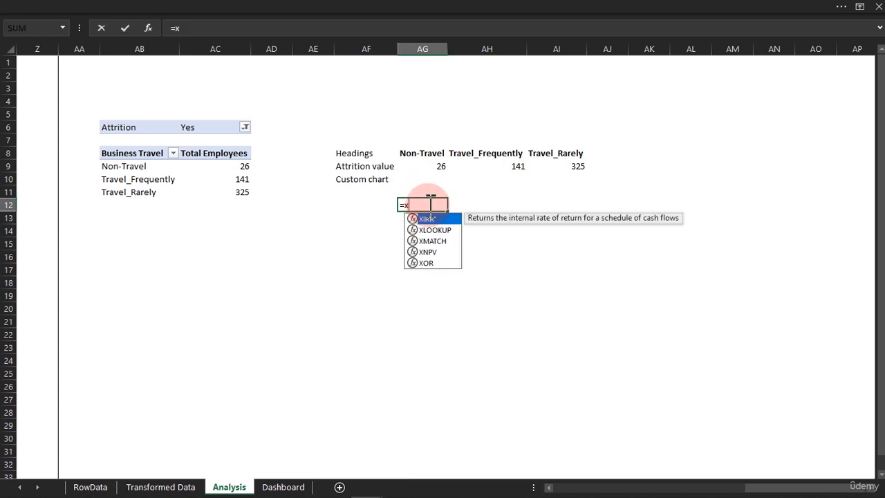
{"action": "type", "text": "l"}
{"action": "key", "text": "Tab"}
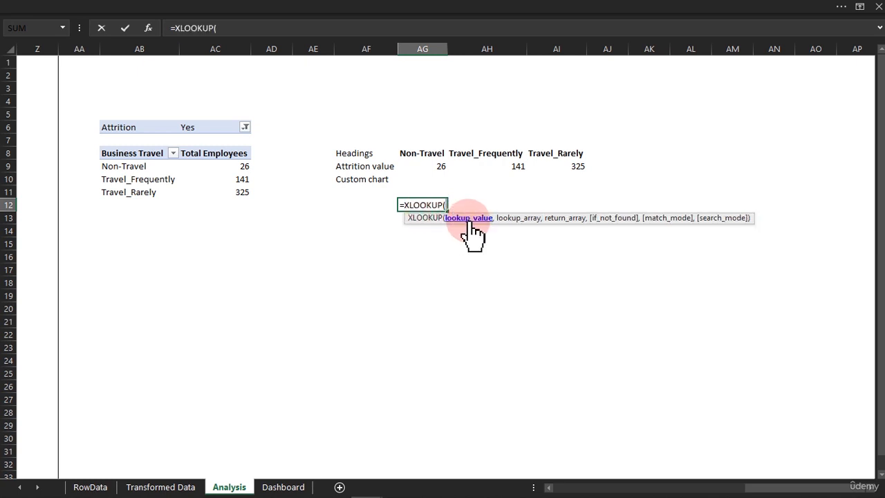
{"action": "left_click", "coordinate": [422, 151]}
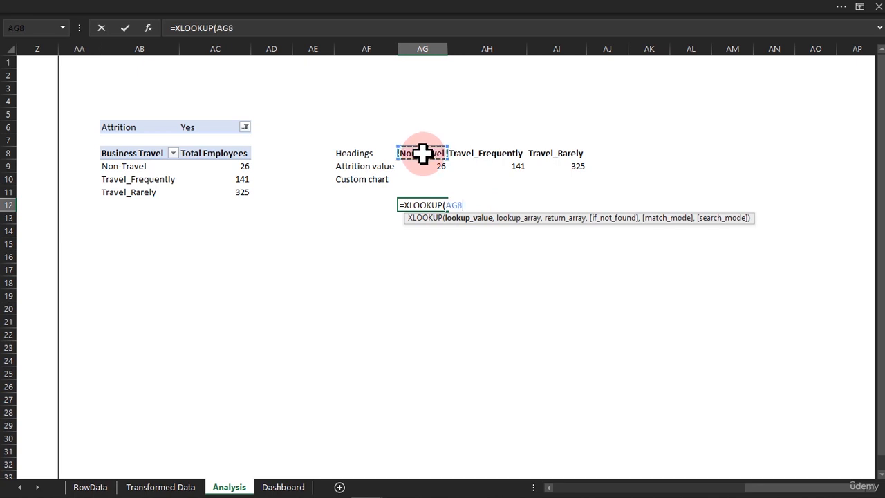
{"action": "type", "text": "."}
{"action": "type", "text": ","}
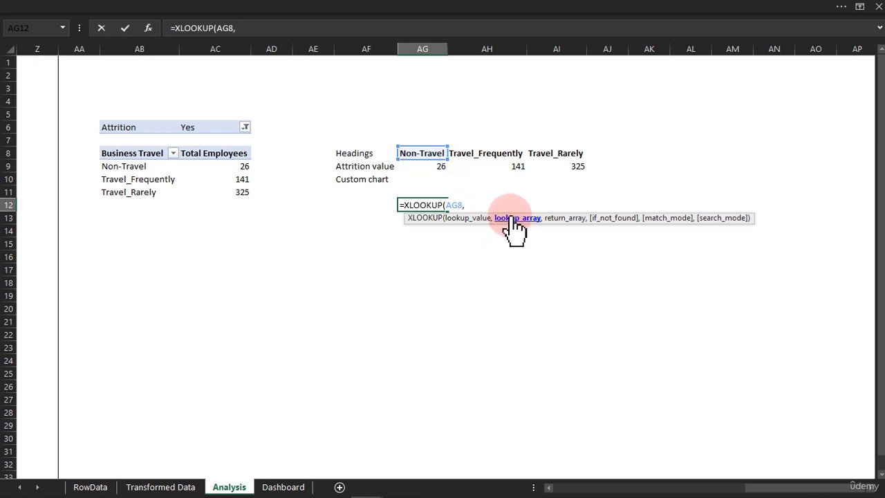
- Complete the formula in AG12 as =XLOOKUP(AG8,$AB$9:$AB$11,$AC$9:$AC$11,"",0) for an exact-match lookup
{"action": "left_click_drag", "start_coordinate": [141, 166], "coordinate": [140, 192]}
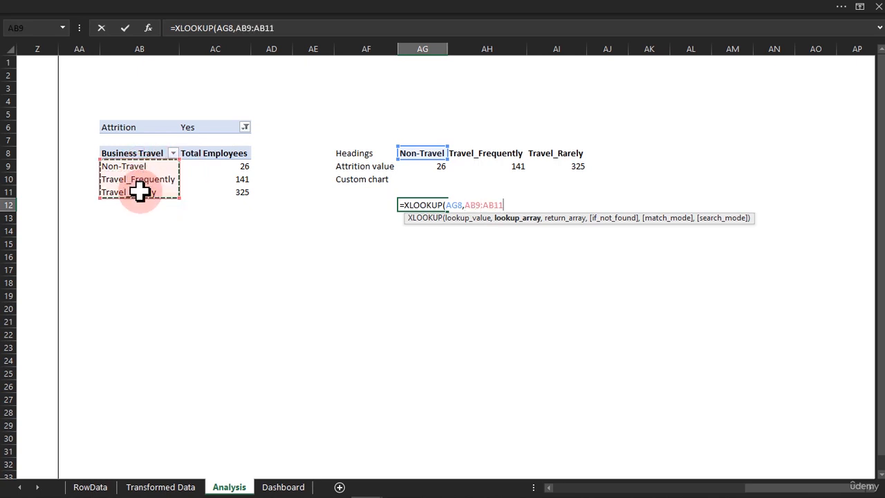
{"action": "key", "text": "F4"}
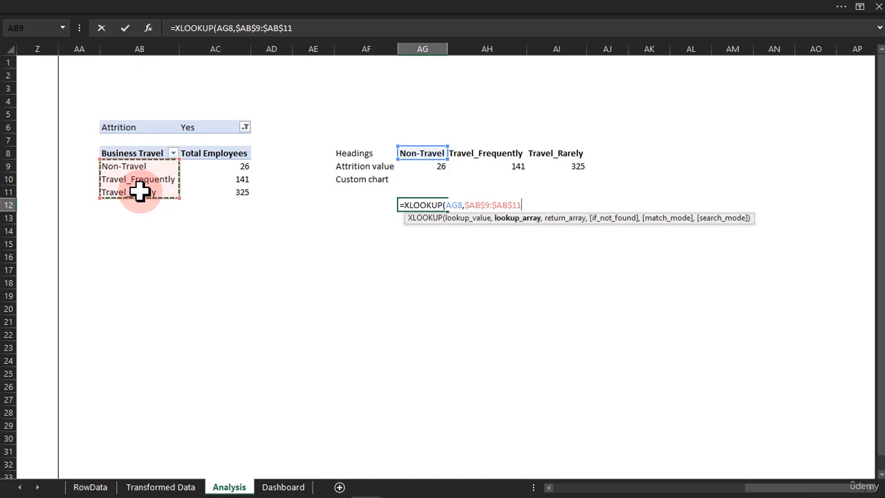
{"action": "type", "text": ","}
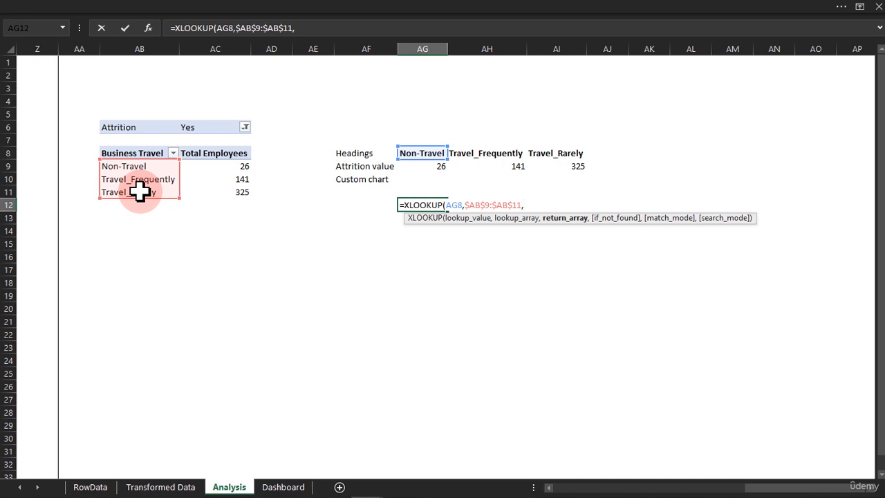
{"action": "left_click", "coordinate": [231, 165]}
{"action": "left_click_drag", "start_coordinate": [232, 165], "coordinate": [233, 189]}
{"action": "key", "text": "F4"}
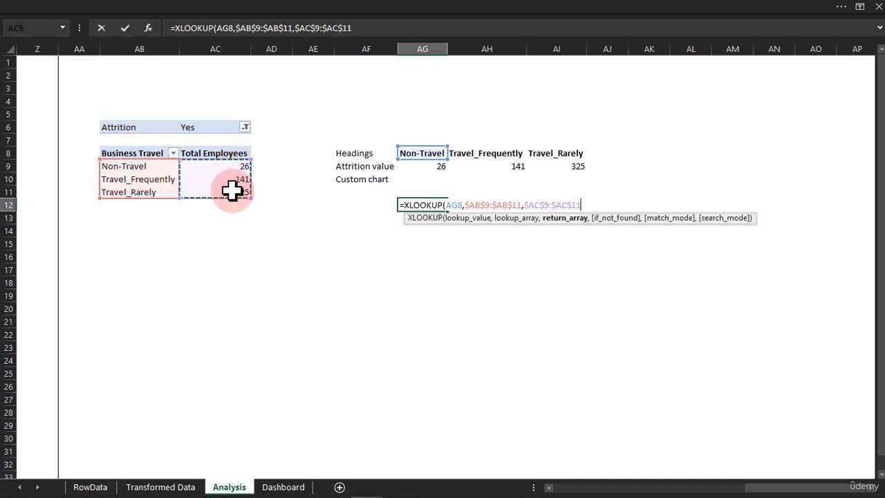
{"action": "type", "text": ","}
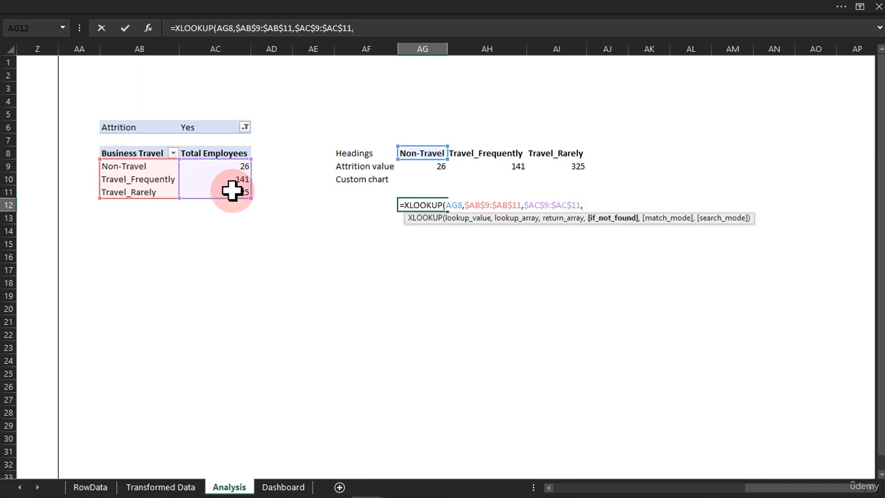
{"action": "type", "text": "\"\","}
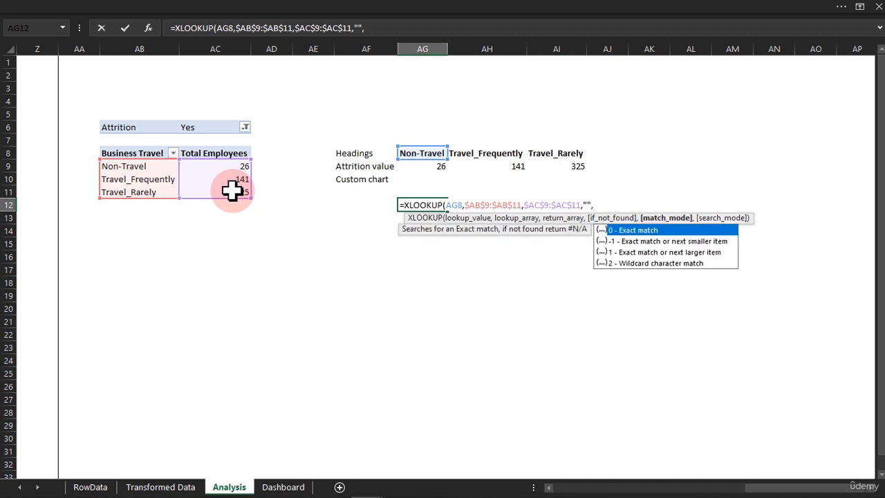
{"action": "type", "text": "0)"}
{"action": "key", "text": "Return"}
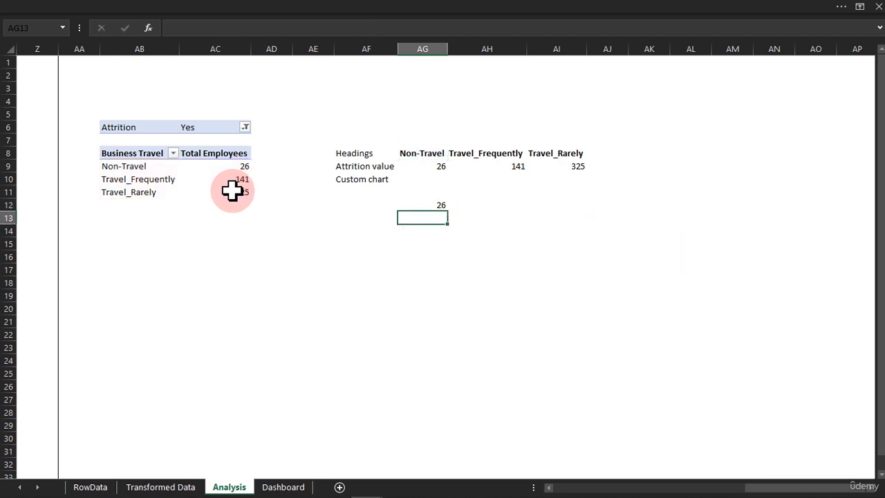
- Fill the XLOOKUP formula from AG12 across to AI12 and clear the three trial cells
{"action": "left_click", "coordinate": [425, 205]}
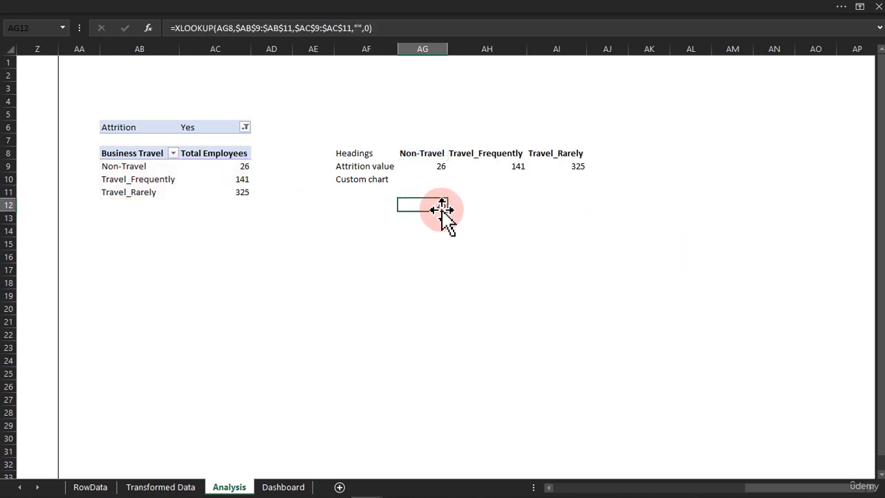
{"action": "left_click_drag", "start_coordinate": [447, 213], "coordinate": [569, 208]}
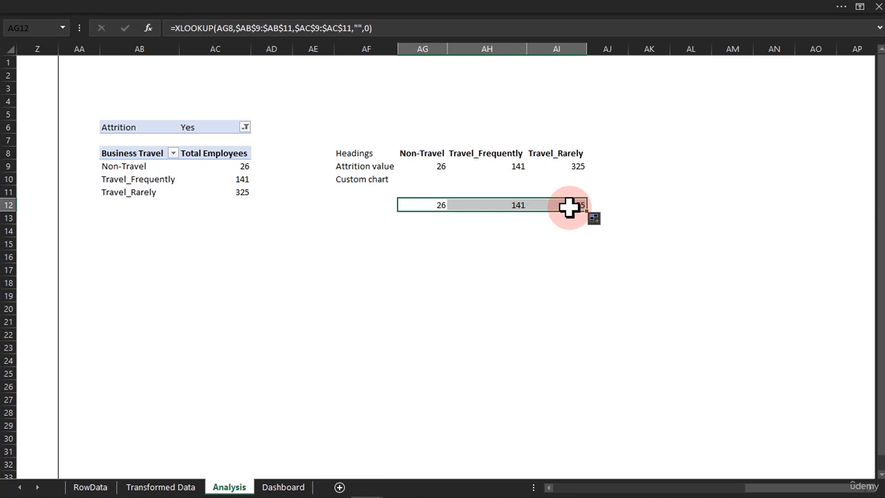
{"action": "key", "text": "Delete"}
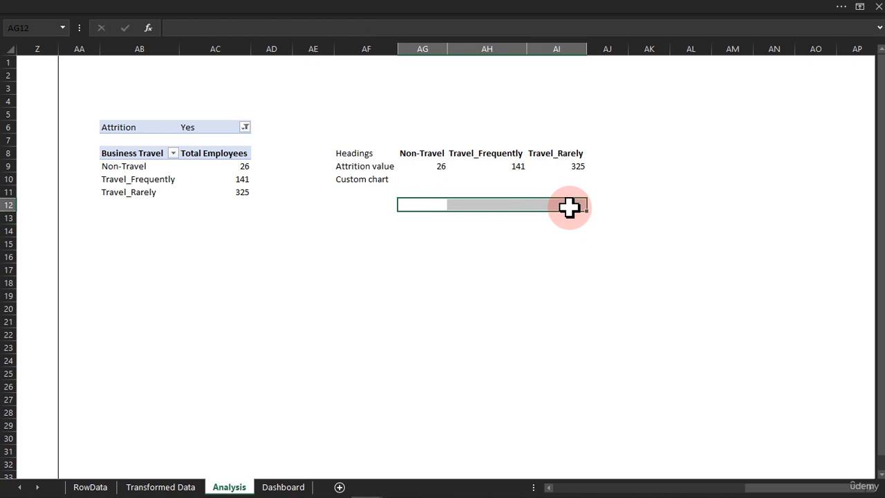
- Enter =MAX($AC9:$AC11) in AG10 on the Custom chart row, locking only the column references
{"action": "left_click", "coordinate": [434, 168]}
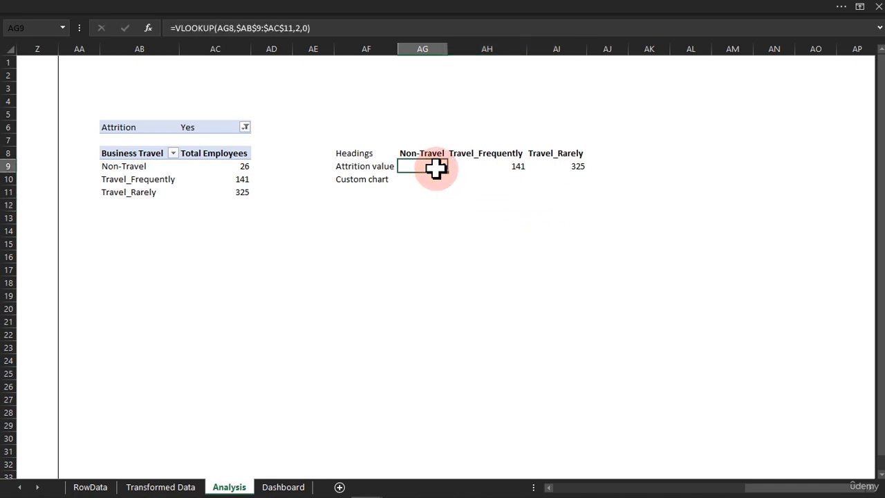
{"action": "left_click", "coordinate": [436, 178]}
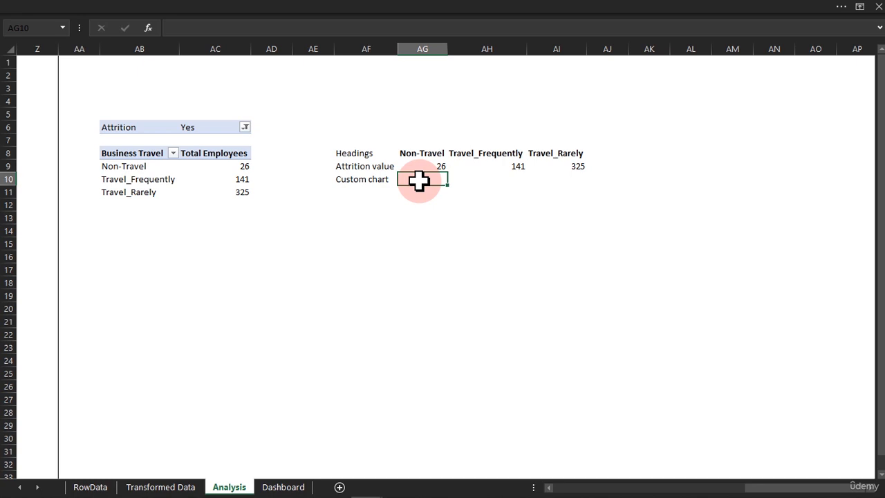
{"action": "type", "text": "=max"}
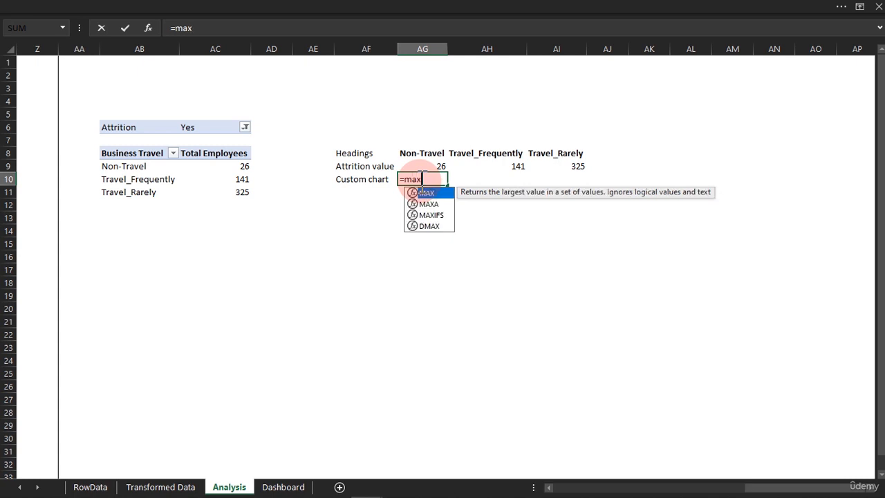
{"action": "key", "text": "Tab"}
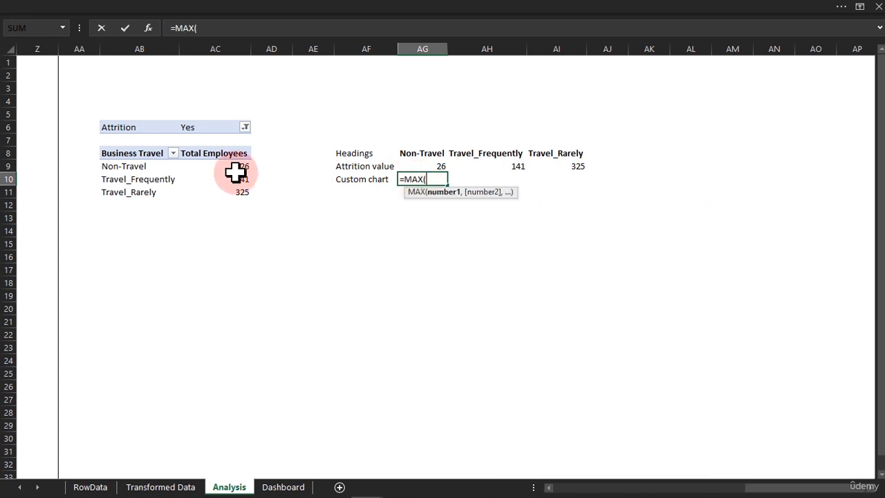
{"action": "left_click_drag", "start_coordinate": [226, 167], "coordinate": [225, 185]}
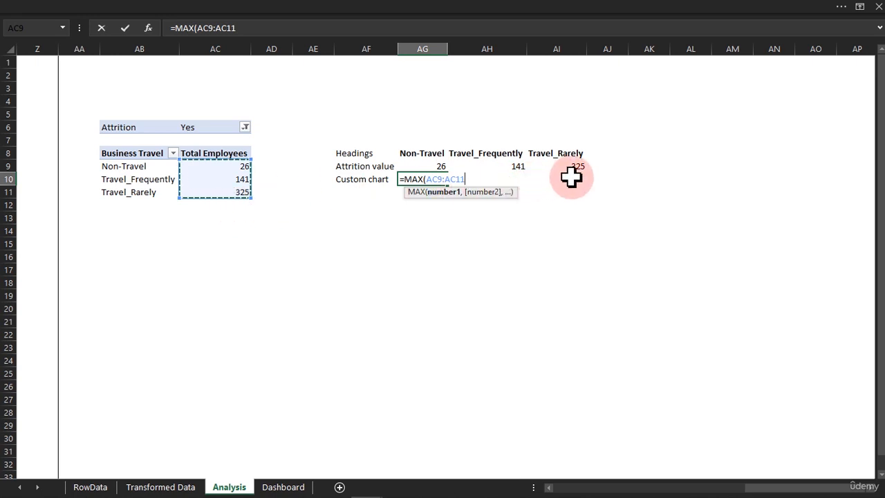
{"action": "key", "text": "F4"}
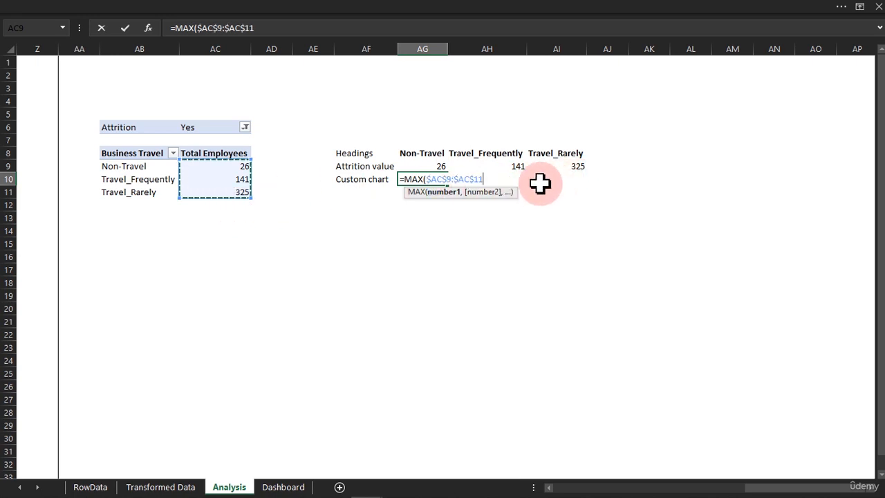
{"action": "key", "text": "F4"}
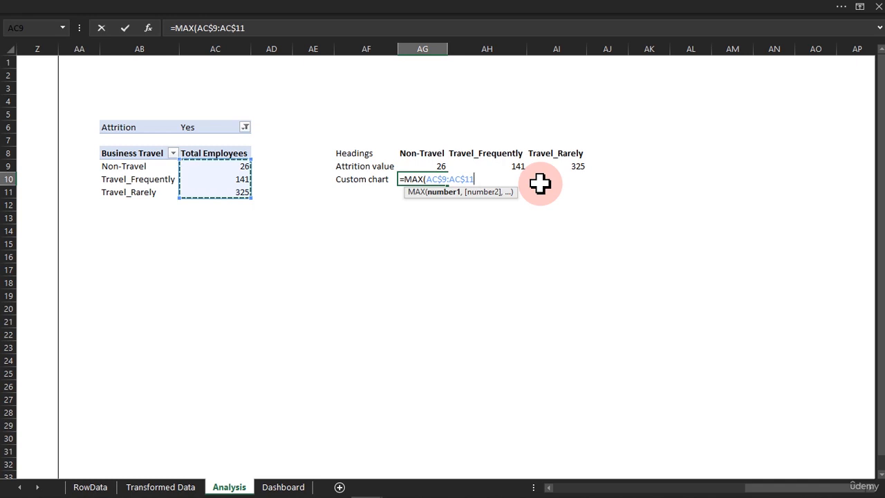
{"action": "key", "text": "F4"}
{"action": "key", "text": "Return"}
- Fill the MAX formula from AG10 across to AI10 and check the range referenced in AH10
{"action": "left_click", "coordinate": [436, 177]}
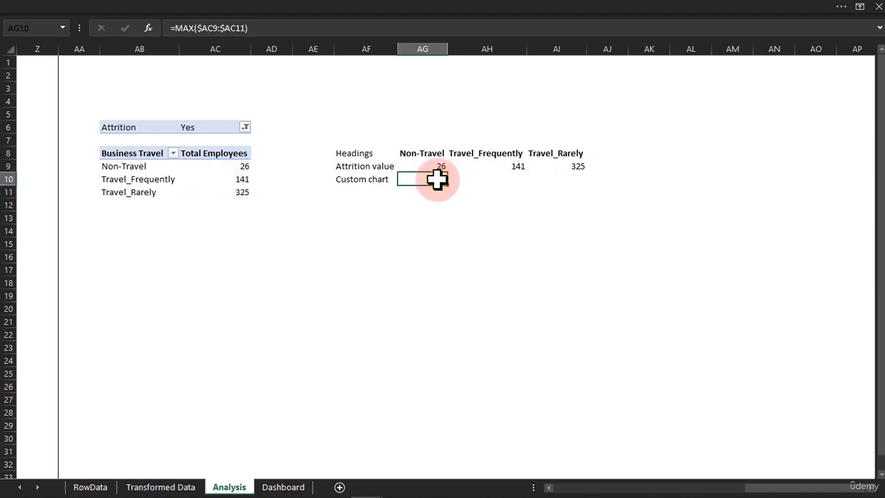
{"action": "left_click_drag", "start_coordinate": [451, 186], "coordinate": [584, 185]}
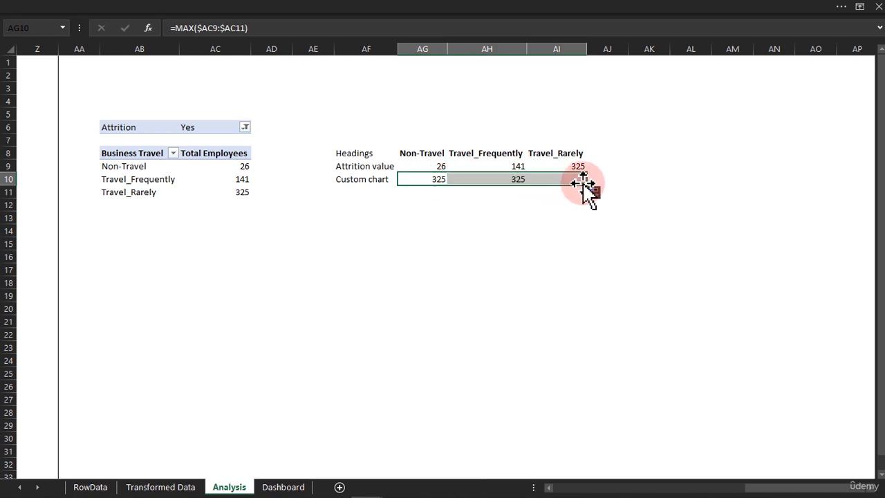
{"action": "left_click", "coordinate": [515, 179]}
{"action": "double_click", "coordinate": [515, 179]}
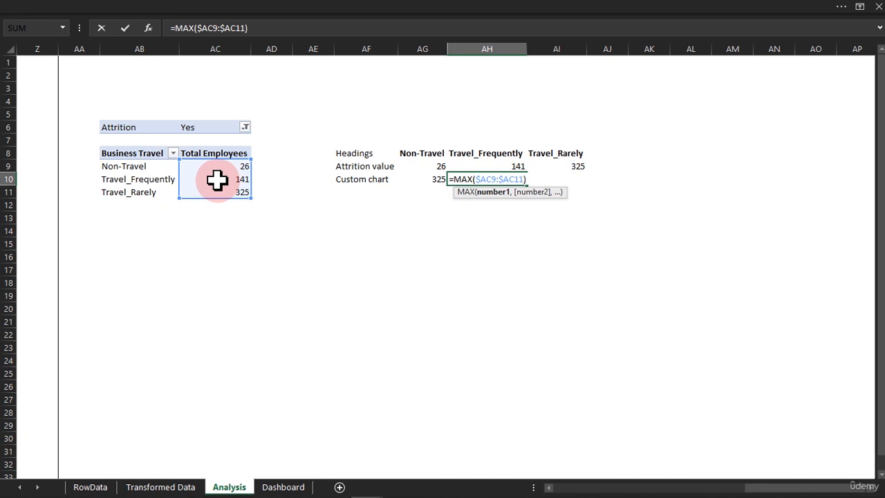
{"action": "key", "text": "Escape"}
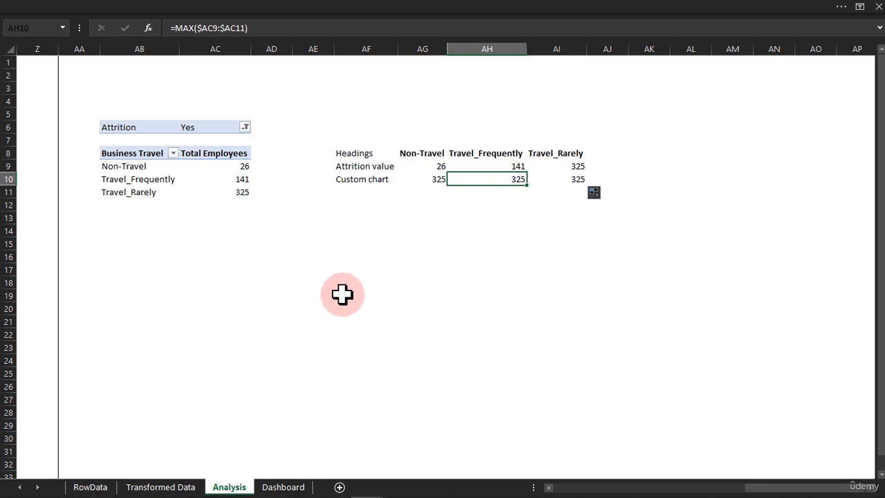
- Enter the sample reference text AF19 in cell AF19 below the helper table
{"action": "left_click", "coordinate": [342, 294]}
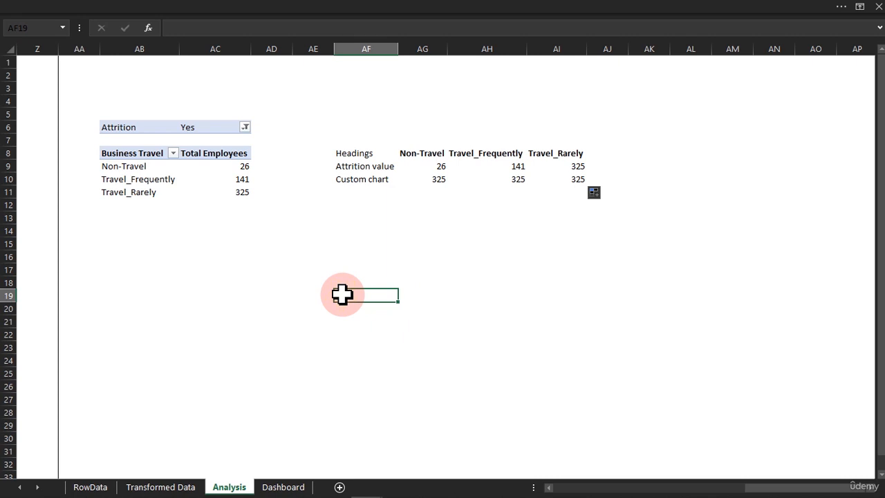
{"action": "type", "text": "AF19"}
{"action": "key", "text": "Return"}
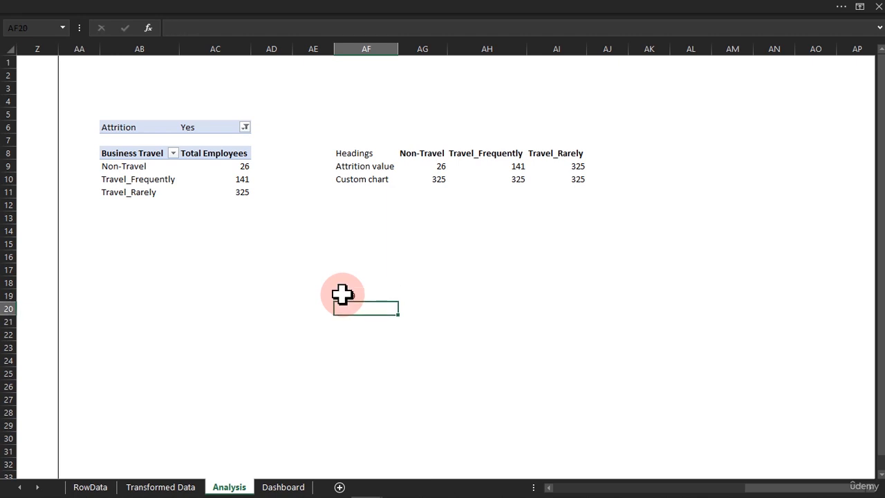
- Fill the sample text from AF19 down to AF20 and inspect the contents of both cells
{"action": "left_click", "coordinate": [342, 295]}
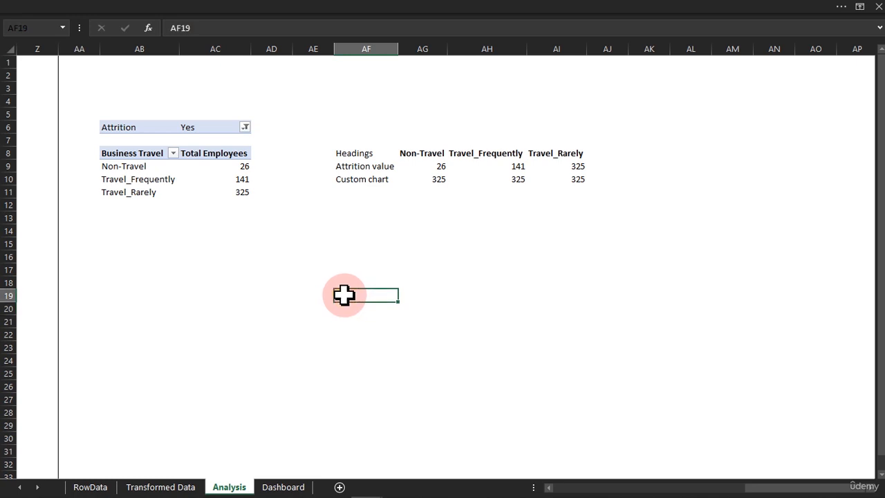
{"action": "left_click_drag", "start_coordinate": [399, 302], "coordinate": [400, 314]}
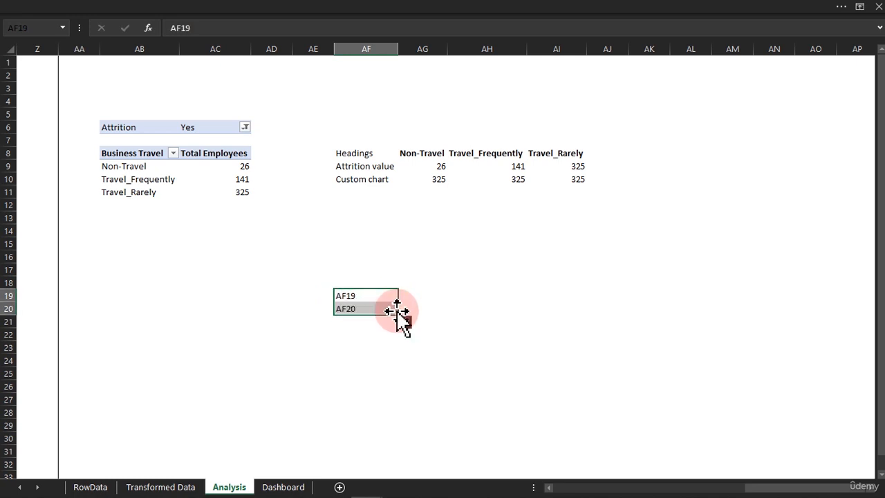
{"action": "left_click", "coordinate": [367, 309]}
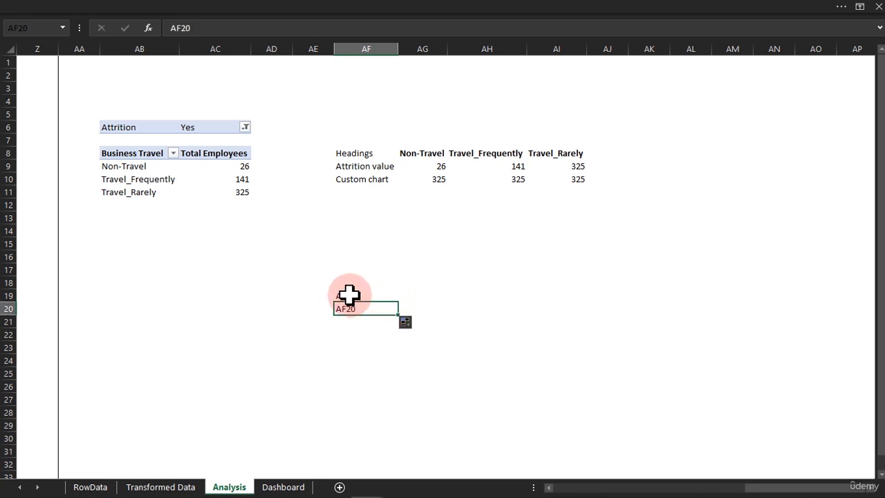
{"action": "left_click", "coordinate": [340, 296]}
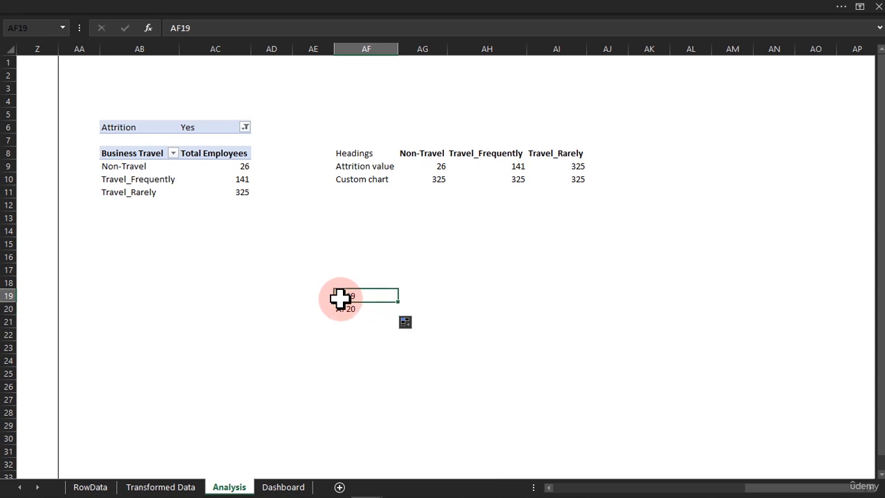
{"action": "double_click", "coordinate": [343, 296]}
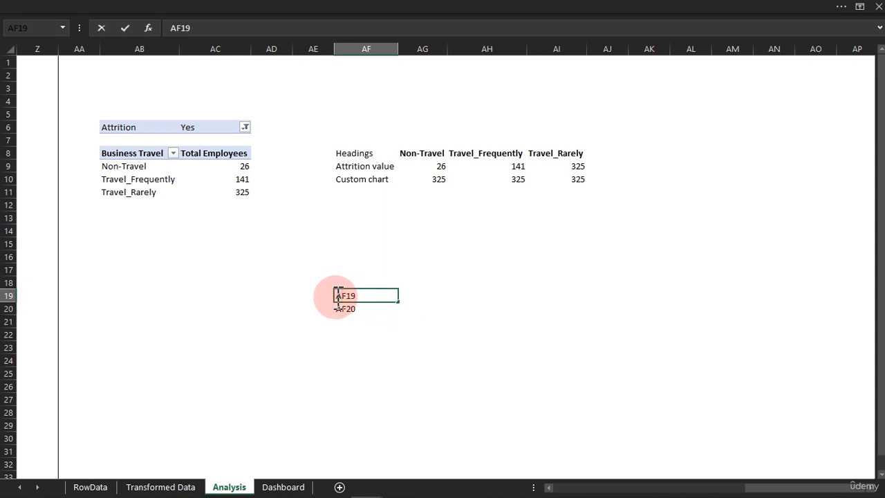
{"action": "left_click", "coordinate": [445, 299]}
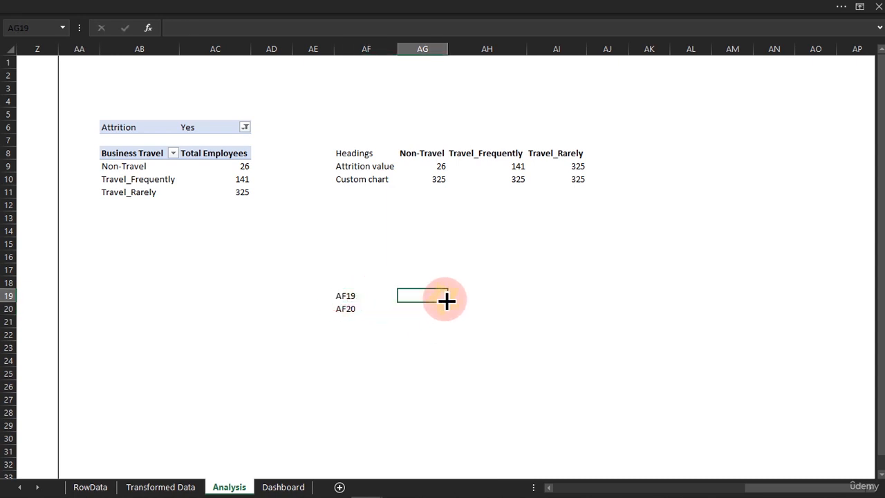
{"action": "key", "text": "Down"}
{"action": "key", "text": "Down"}
{"action": "key", "text": "Down"}
{"action": "key", "text": "Down"}
{"action": "key", "text": "Down"}
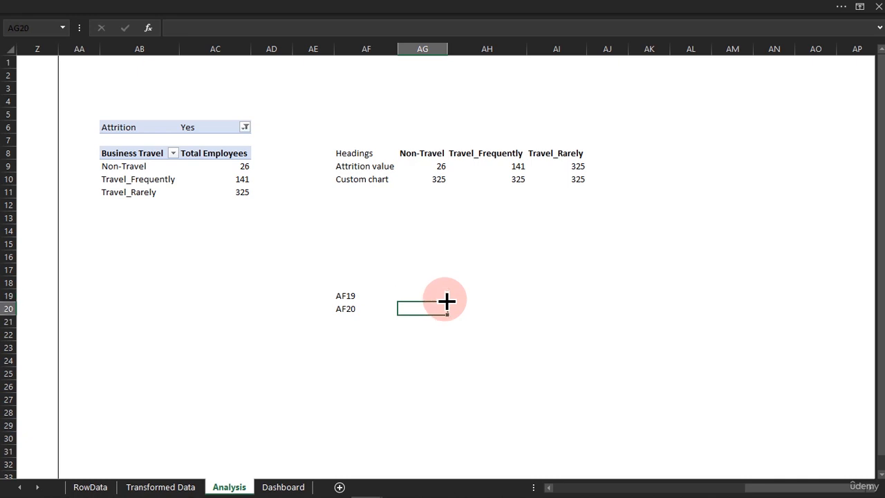
{"action": "key", "text": "Up"}
{"action": "key", "text": "Up"}
{"action": "key", "text": "Up"}
{"action": "key", "text": "Up"}
{"action": "key", "text": "Up"}
- Enter the sample column letters AF in AG19 and the sample row number 19 in AG20
{"action": "type", "text": "AF"}
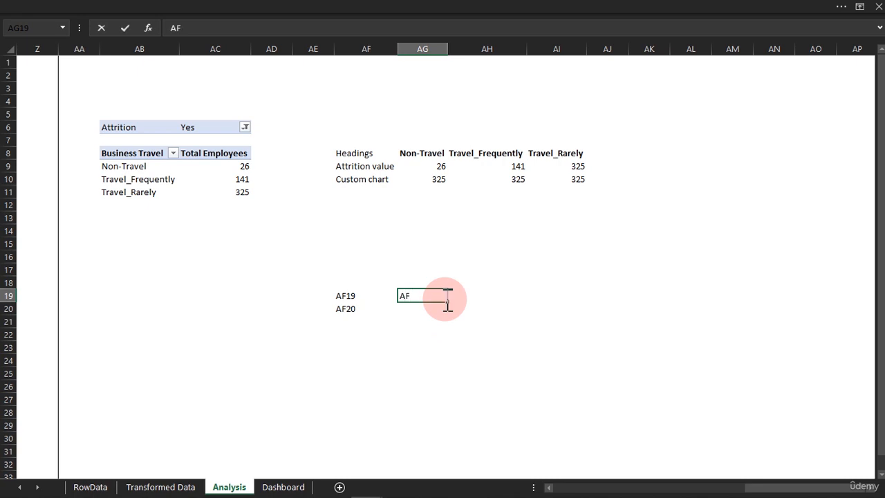
{"action": "key", "text": "Return"}
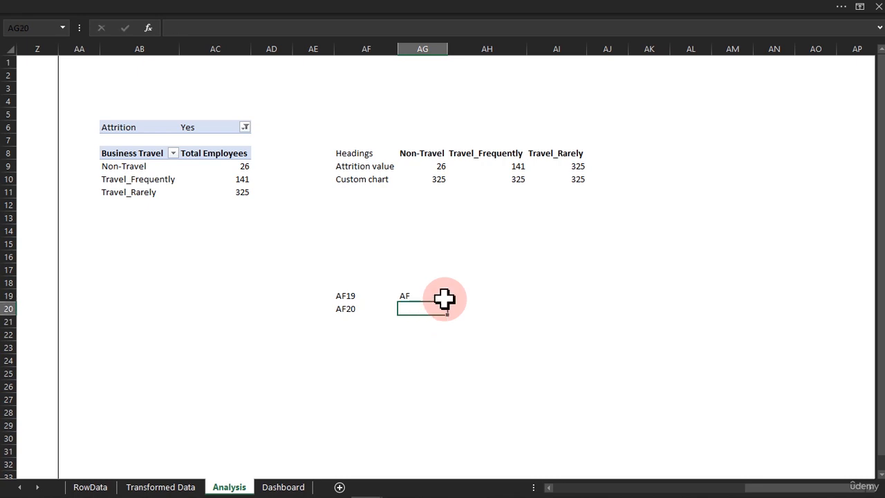
{"action": "type", "text": "19"}
{"action": "key", "text": "Return"}
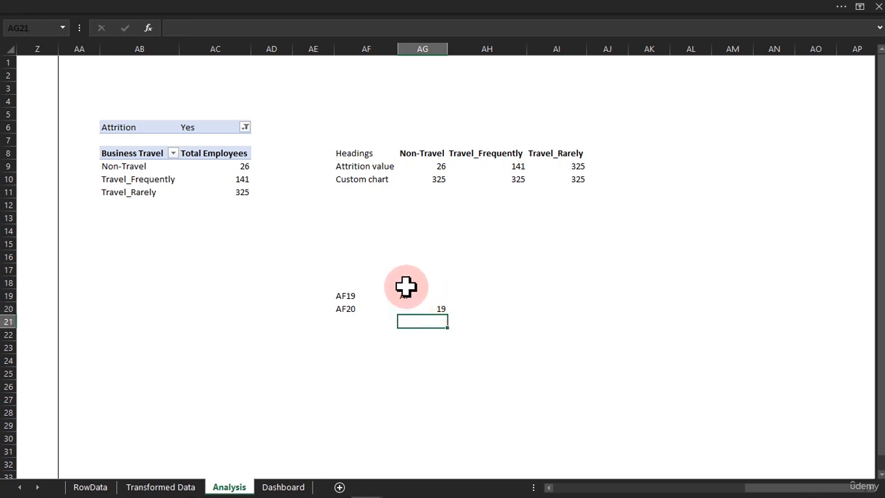
{"action": "left_click", "coordinate": [405, 291]}
{"action": "left_click", "coordinate": [422, 305]}
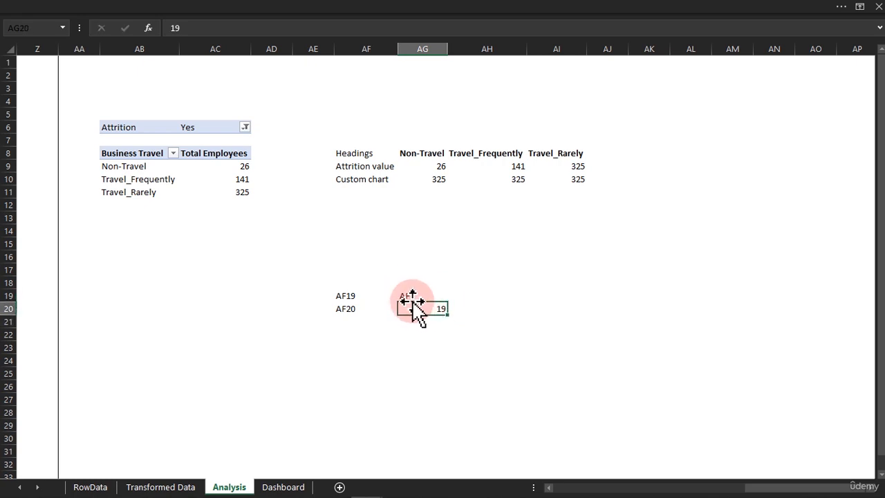
- Add a dollar sign in front of both sample parts, giving $AF in AG19 and $19 in AG20
{"action": "left_click", "coordinate": [406, 295]}
{"action": "double_click", "coordinate": [405, 295]}
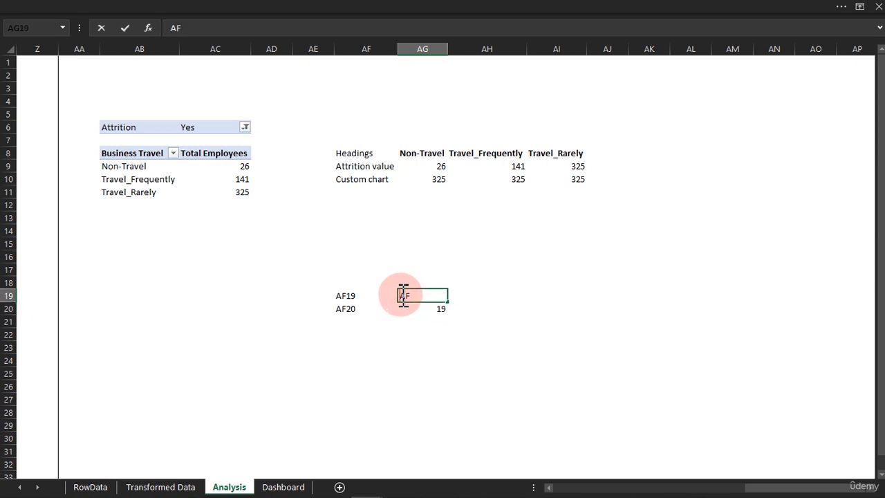
{"action": "type", "text": "1"}
{"action": "key", "text": "Return"}
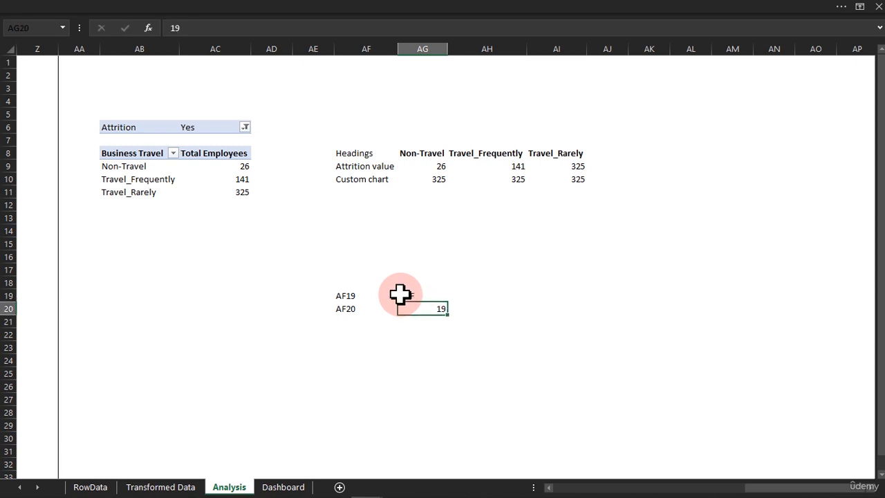
{"action": "double_click", "coordinate": [438, 310]}
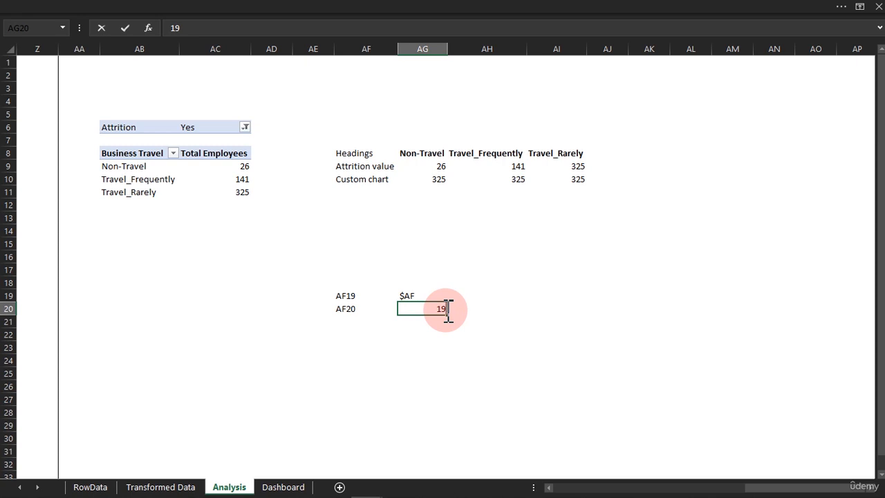
{"action": "left_click_drag", "start_coordinate": [448, 309], "coordinate": [438, 309]}
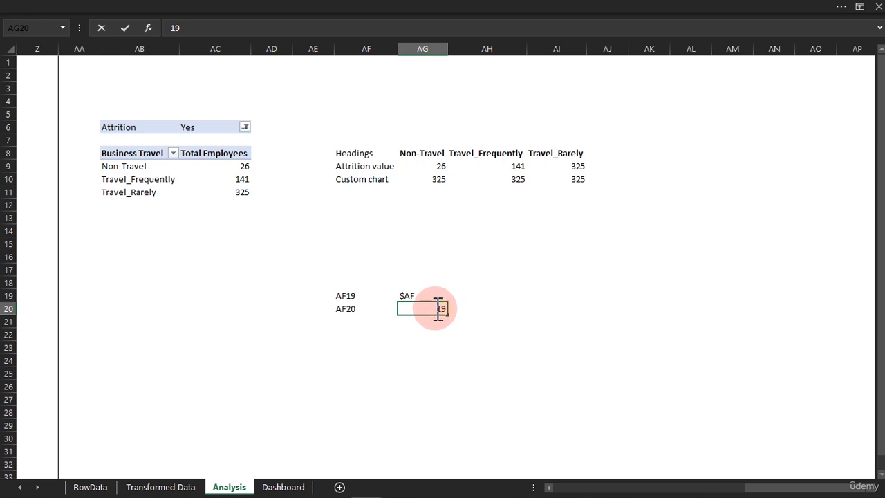
{"action": "type", "text": "$"}
{"action": "key", "text": "Return"}
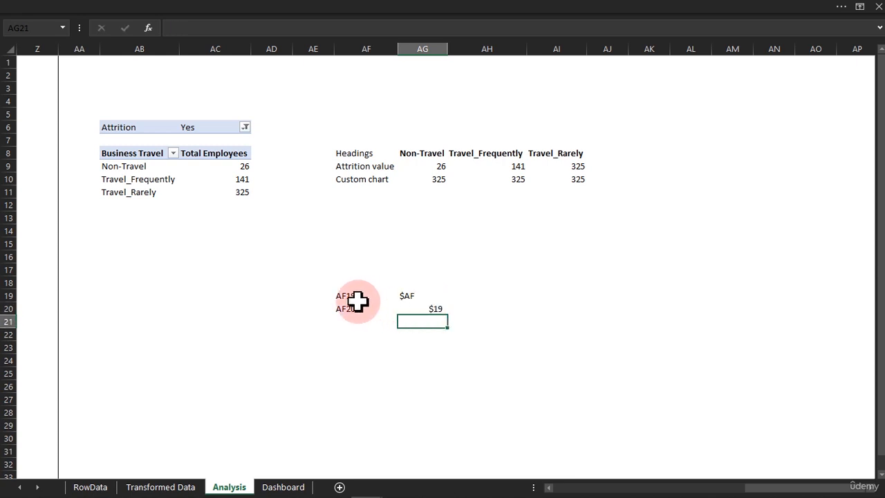
- Change the sample text in AF19 to $AF19 and in AF20 to AF$20 to illustrate column and row locking
{"action": "left_click", "coordinate": [345, 297]}
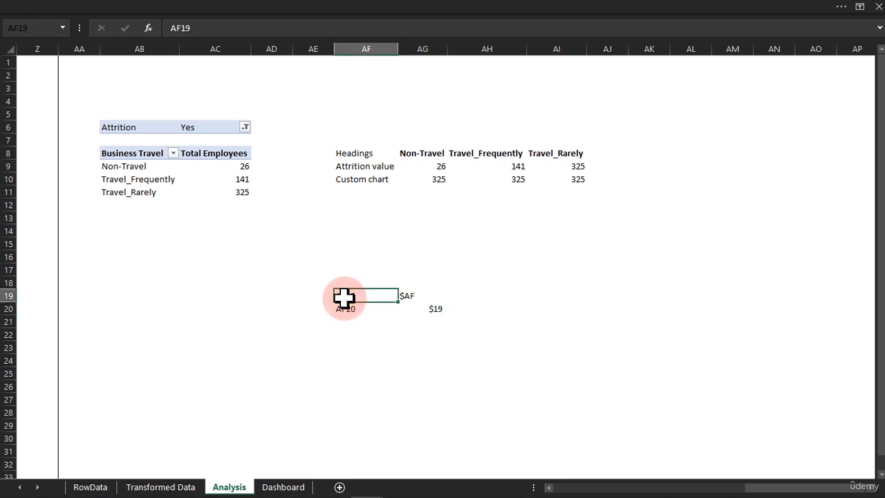
{"action": "double_click", "coordinate": [344, 296]}
{"action": "key", "text": "Return"}
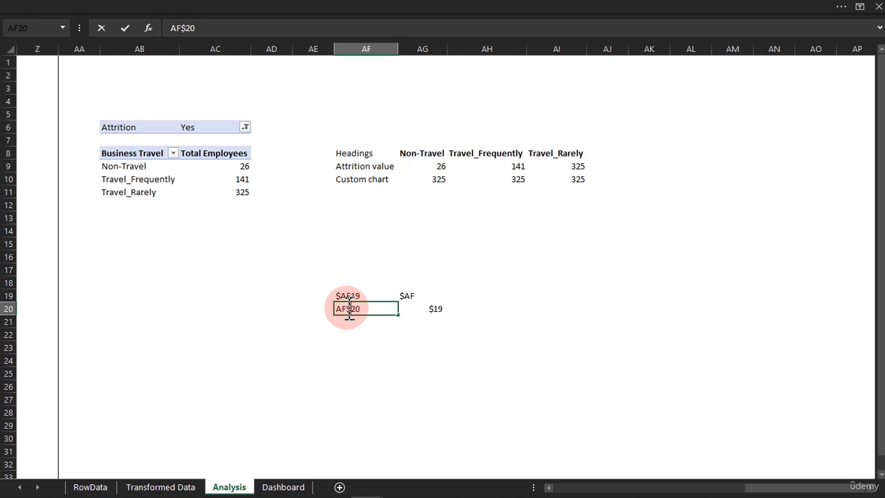
{"action": "key", "text": "Return"}
- Examine the locked column references in the MAX formula in AG10
{"action": "left_click", "coordinate": [440, 179]}
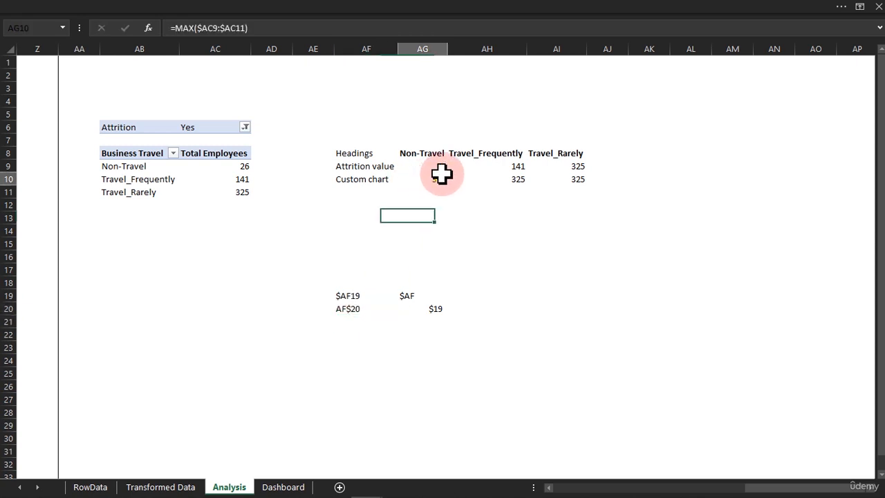
{"action": "double_click", "coordinate": [440, 179]}
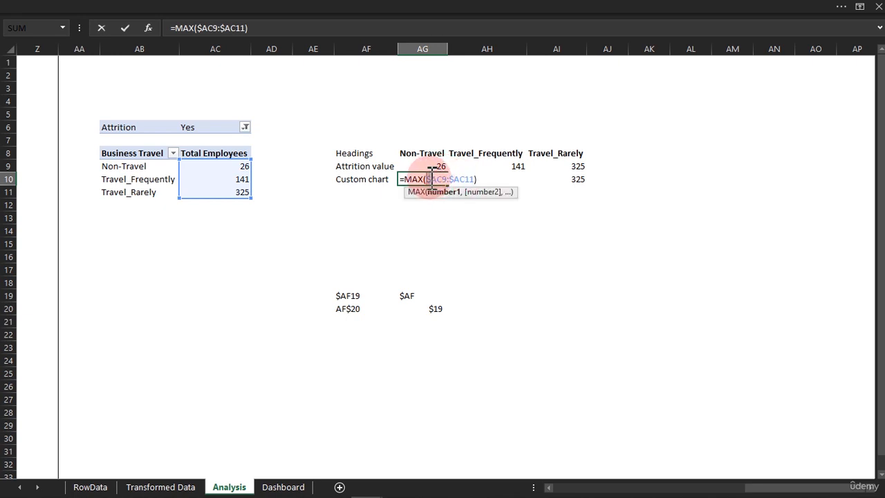
{"action": "left_click_drag", "start_coordinate": [431, 179], "coordinate": [454, 179]}
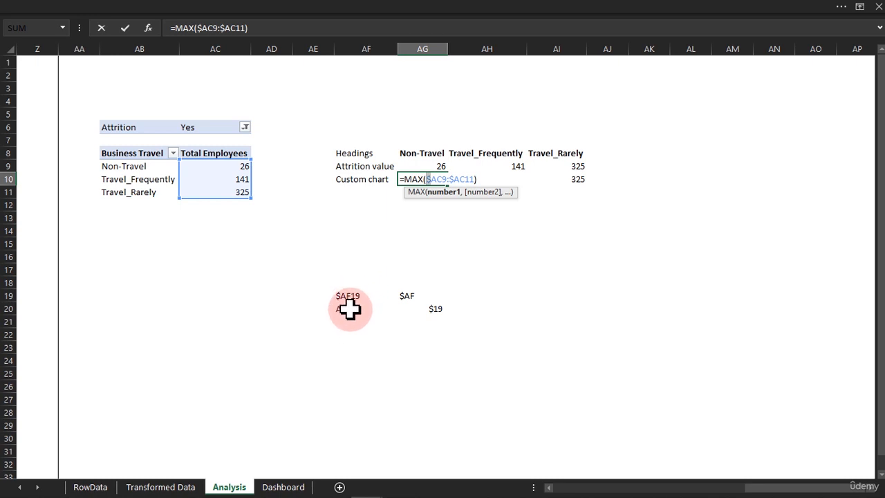
{"action": "key", "text": "ctrl+Return"}
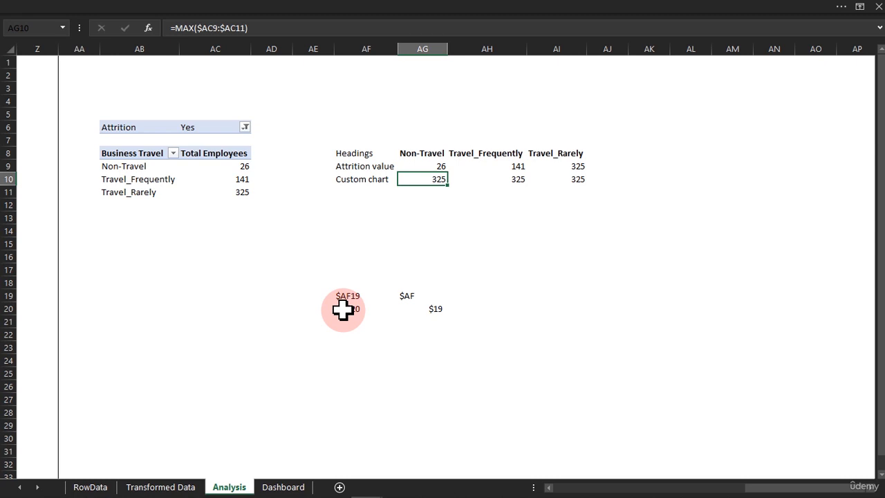
- Clear the sample reference text from AF19:AG21
{"action": "left_click_drag", "start_coordinate": [344, 296], "coordinate": [430, 317]}
{"action": "key", "text": "Delete"}
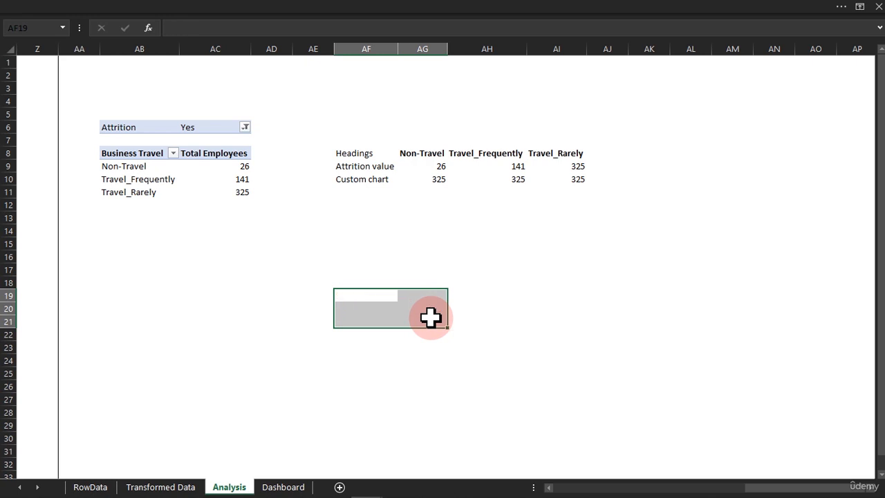
{"action": "left_click", "coordinate": [440, 181]}
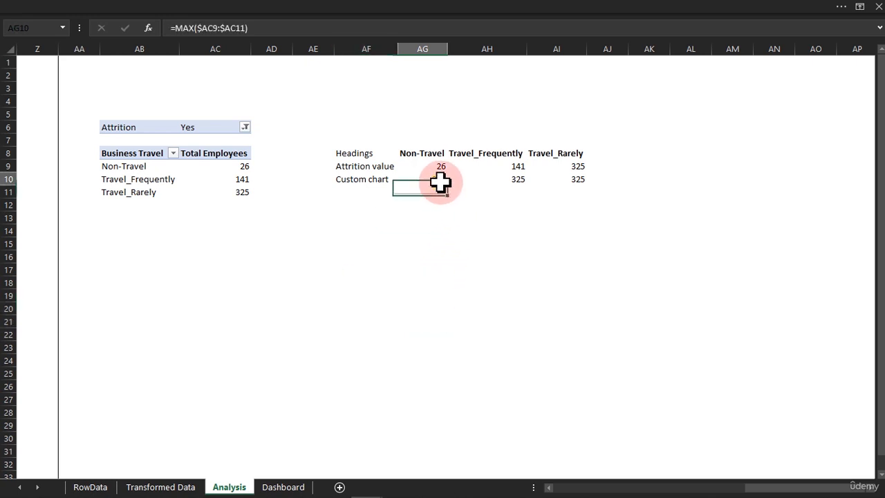
- Copy the VLOOKUP expression without its equals sign from the formula in AG9, leaving that cell as it is
{"action": "left_click", "coordinate": [443, 165]}
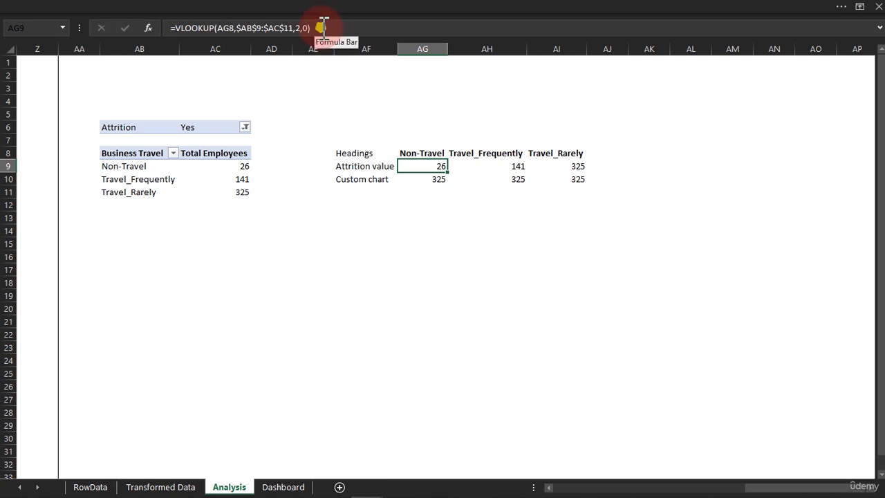
{"action": "left_click", "coordinate": [260, 28]}
{"action": "left_click_drag", "start_coordinate": [260, 27], "coordinate": [225, 28]}
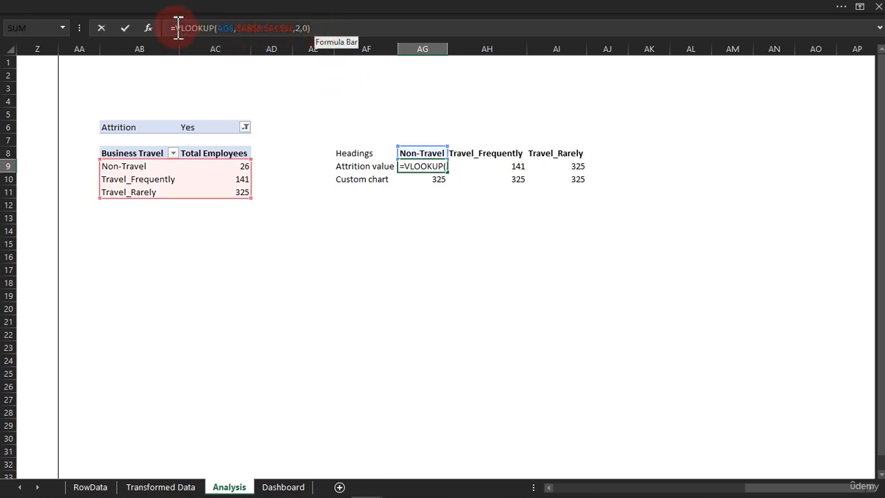
{"action": "key", "text": "ctrl+c"}
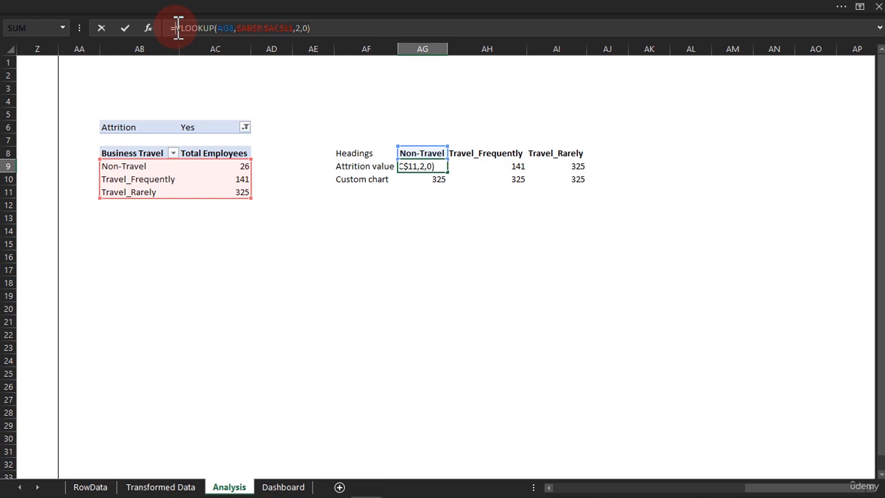
{"action": "key", "text": "Escape"}
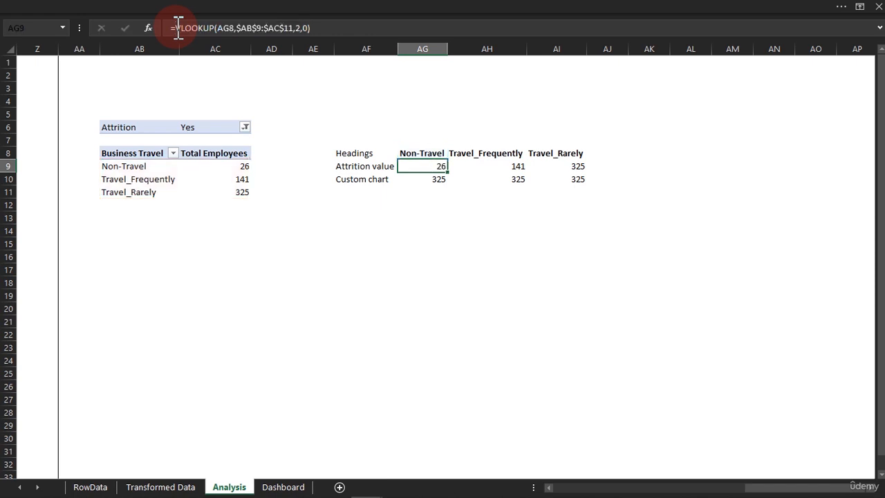
- Extend the AG10 formula to =MAX($AC9:$AC11)-VLOOKUP(AG8,$AB$9:$AC$11,2,0) and fill it across to AI10
{"action": "double_click", "coordinate": [424, 179]}
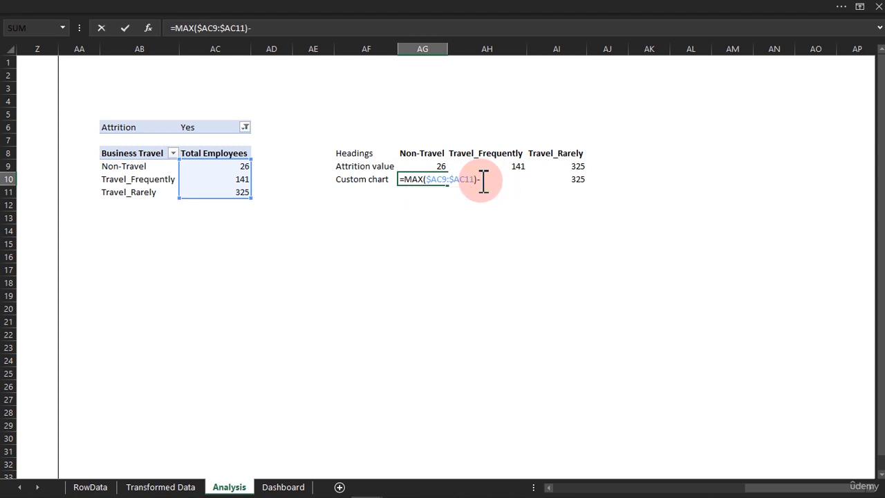
{"action": "type", "text": "-"}
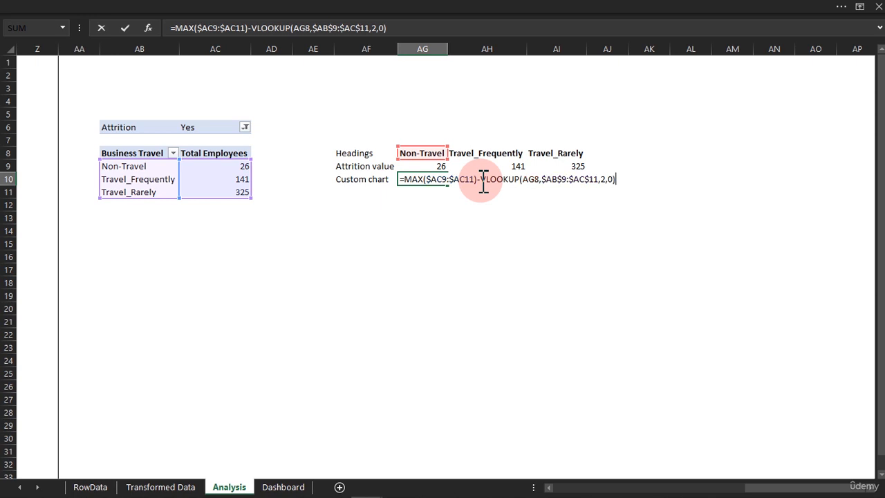
{"action": "key", "text": "Return"}
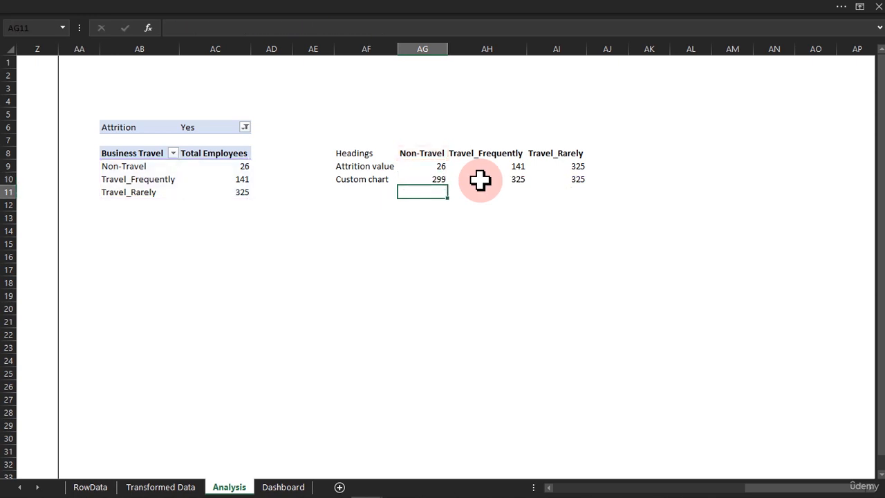
{"action": "key", "text": "Up"}
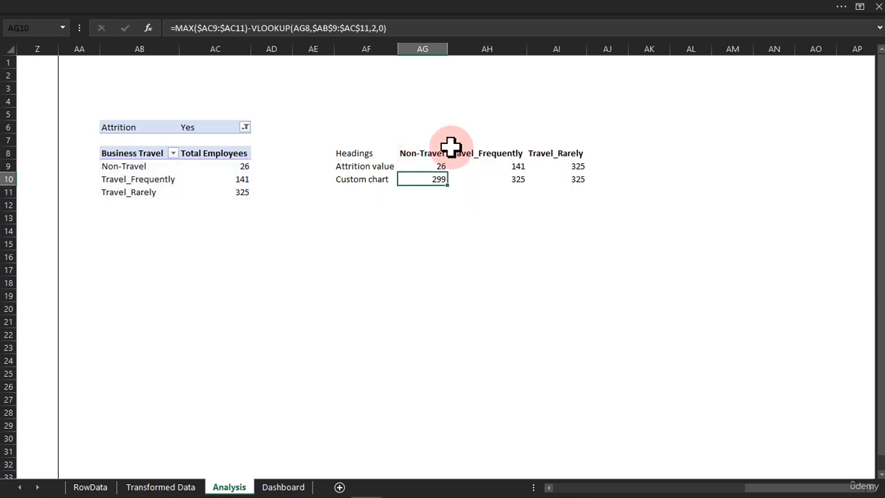
{"action": "left_click_drag", "start_coordinate": [448, 185], "coordinate": [568, 181]}
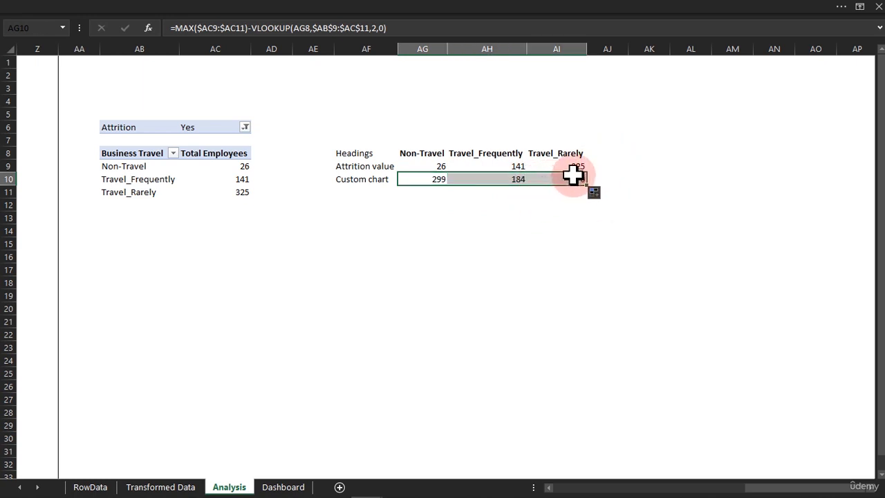
{"action": "left_click", "coordinate": [572, 179]}
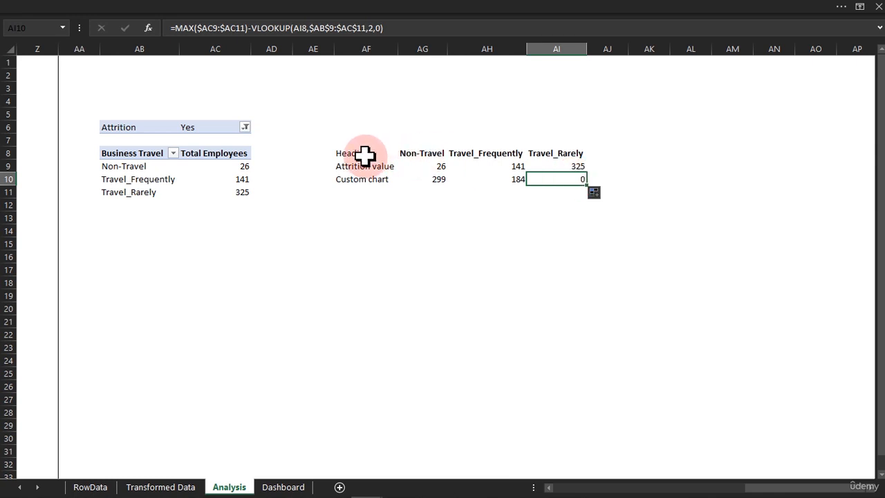
- Insert a doughnut chart from the helper table AF8:AI10 and move it below the table, starting around row 13
{"action": "left_click_drag", "start_coordinate": [365, 153], "coordinate": [552, 179]}
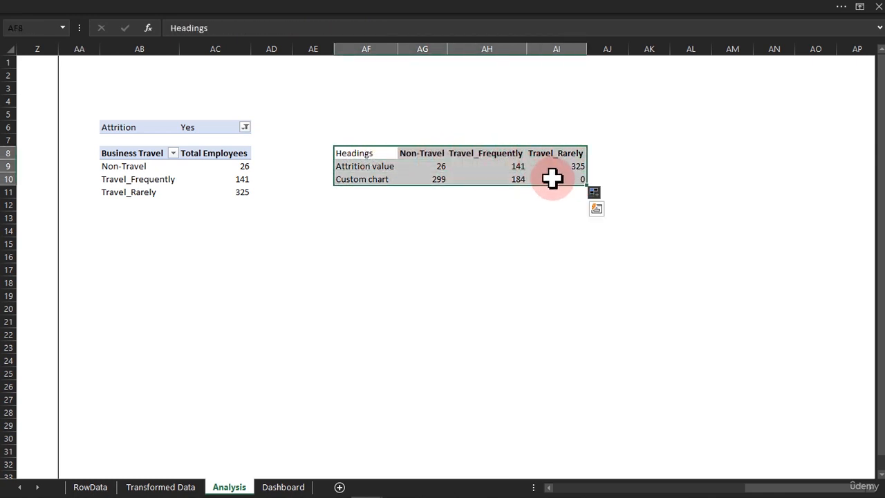
{"action": "left_click", "coordinate": [379, 10]}
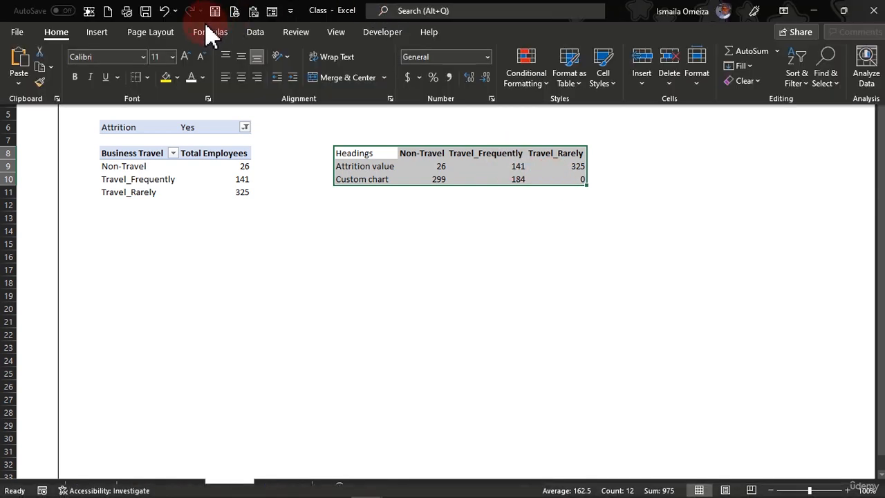
{"action": "left_click", "coordinate": [104, 33]}
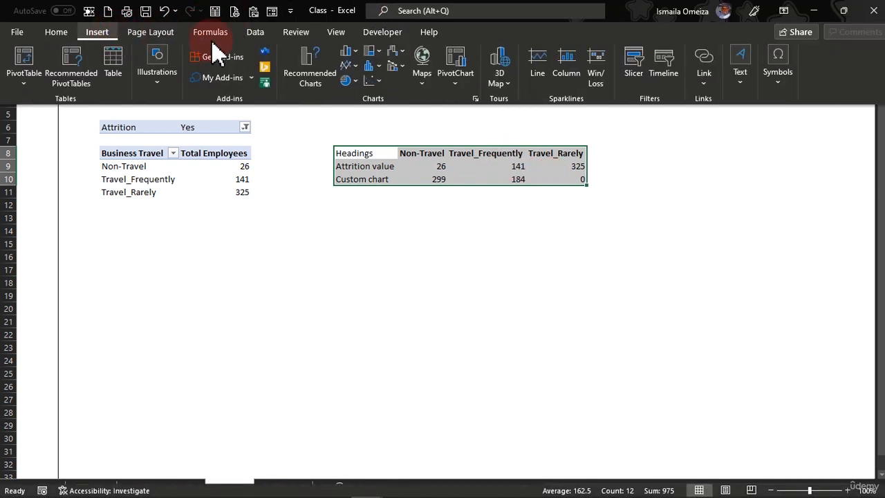
{"action": "left_click", "coordinate": [351, 81]}
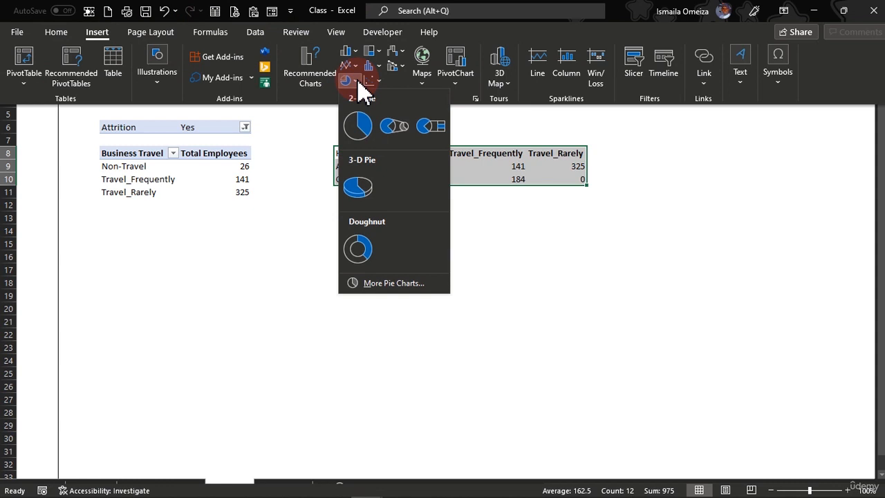
{"action": "left_click", "coordinate": [362, 247]}
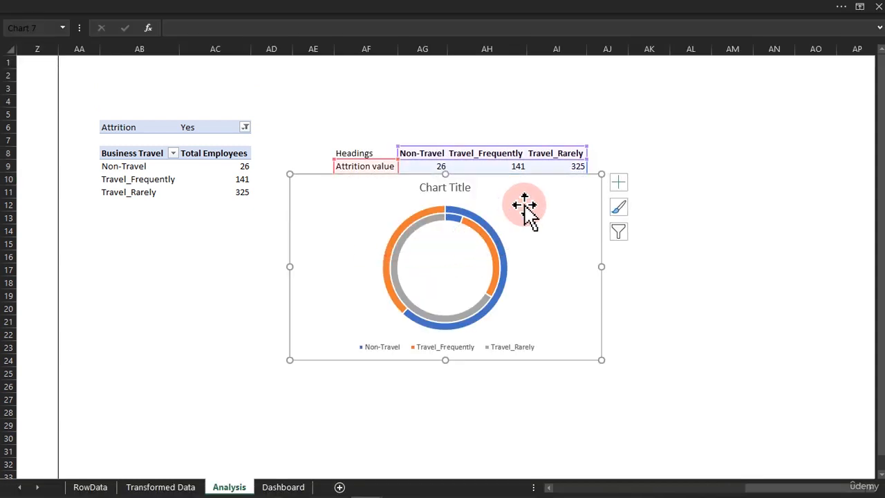
{"action": "left_click_drag", "start_coordinate": [602, 251], "coordinate": [512, 293]}
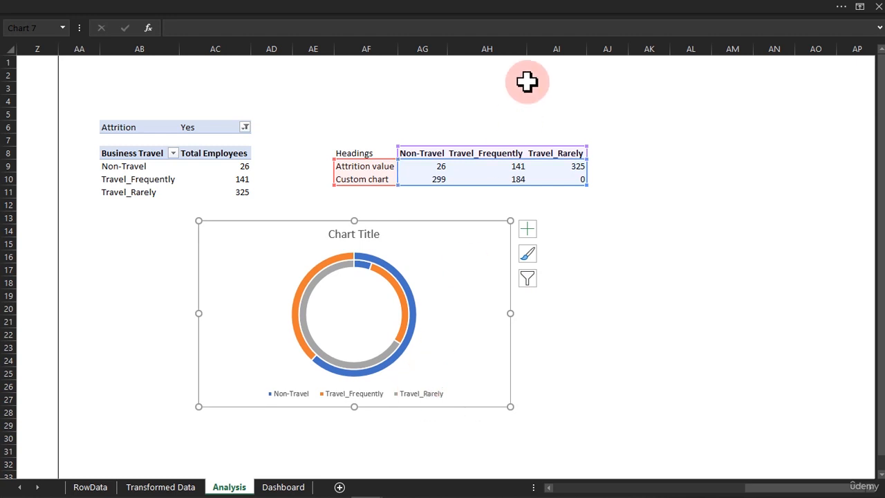
- Switch the doughnut chart's rows and columns so each travel category forms its own ring, and delete the chart title
{"action": "left_click", "coordinate": [544, 11]}
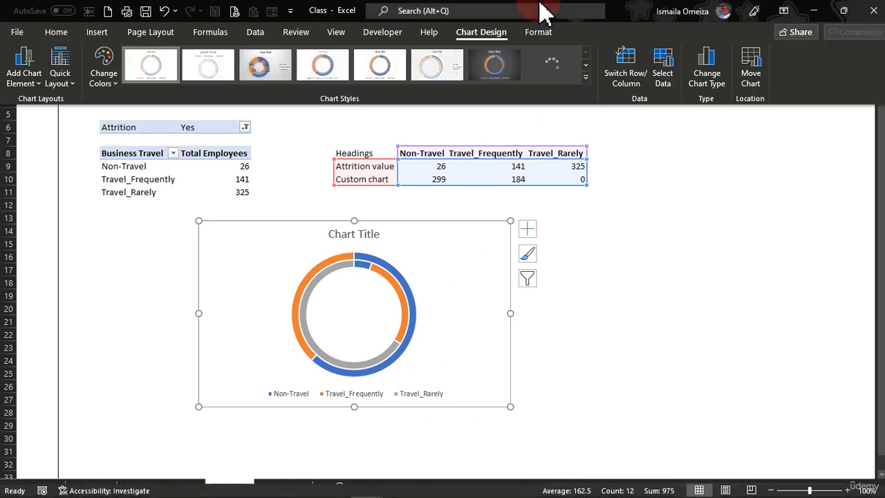
{"action": "left_click", "coordinate": [629, 73]}
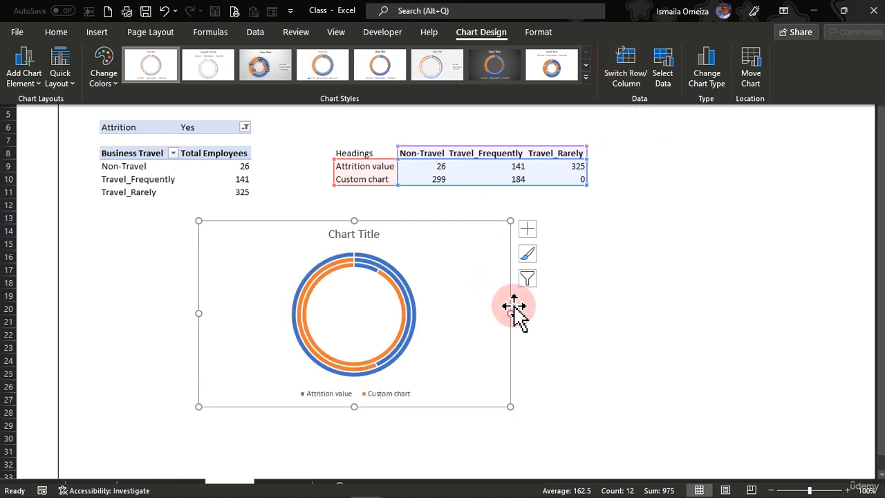
{"action": "left_click", "coordinate": [357, 236]}
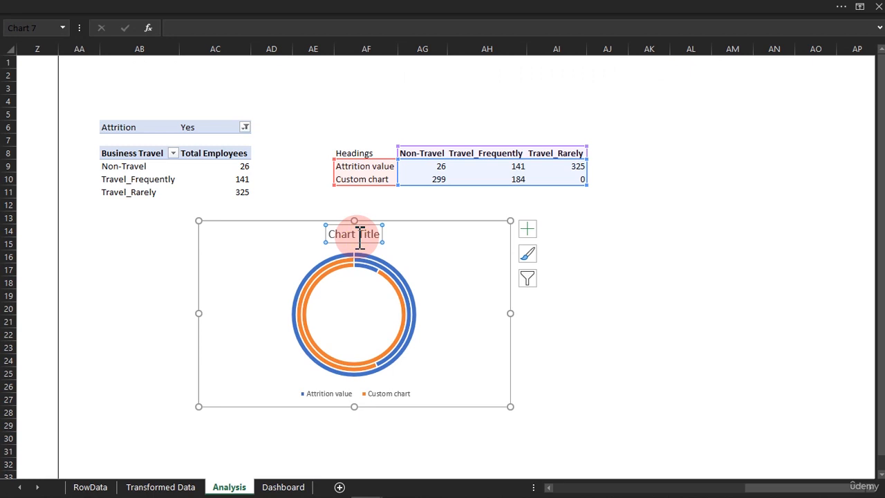
{"action": "key", "text": "Delete"}
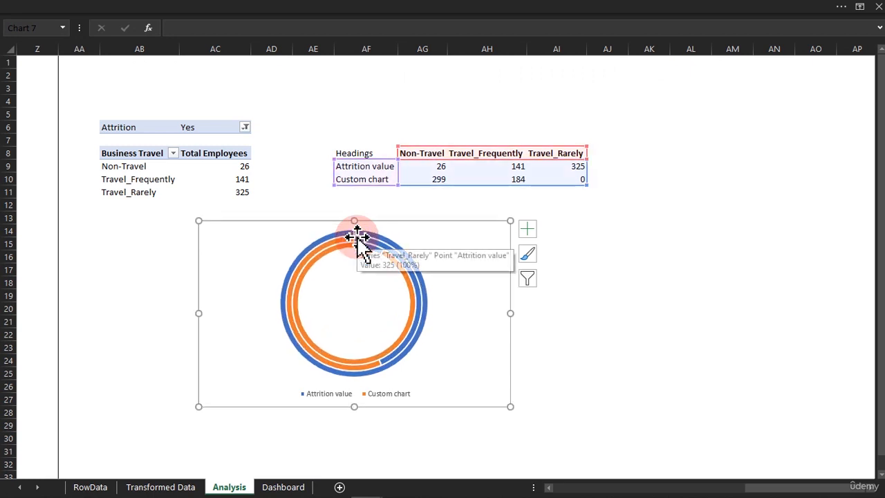
- Set the doughnut hole size of the chart's rings to 41%
{"action": "double_click", "coordinate": [512, 346]}
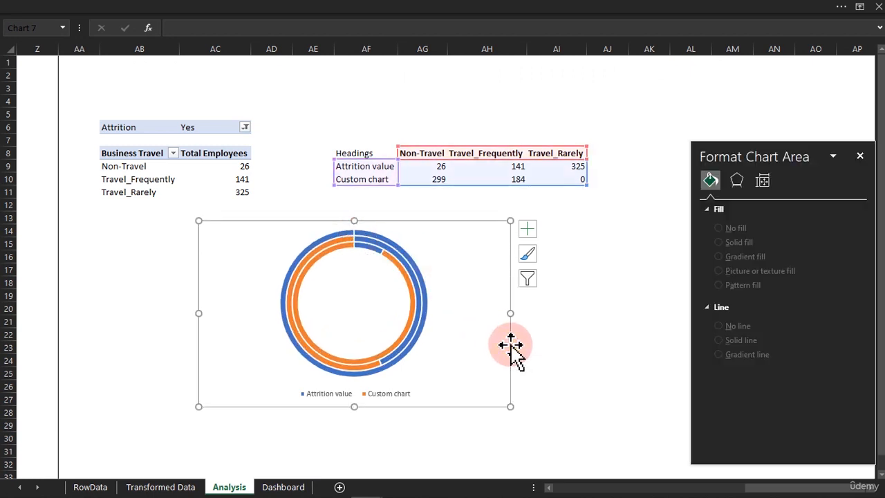
{"action": "left_click", "coordinate": [415, 320]}
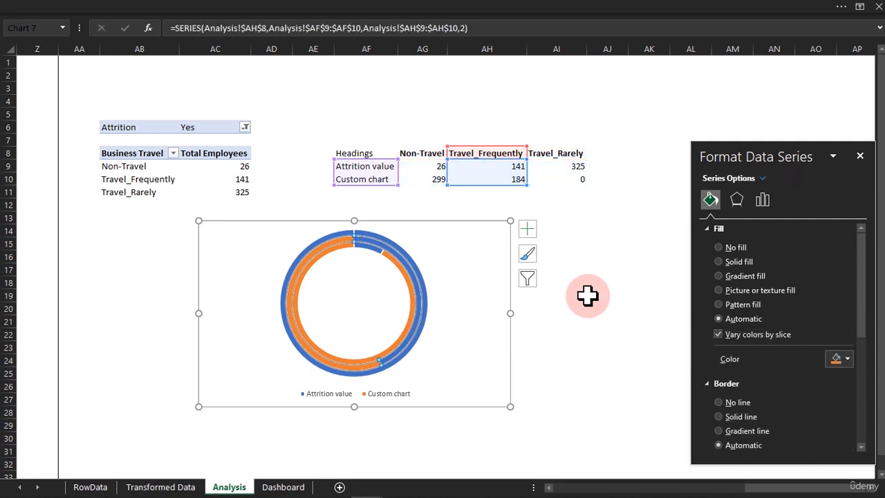
{"action": "left_click", "coordinate": [761, 200]}
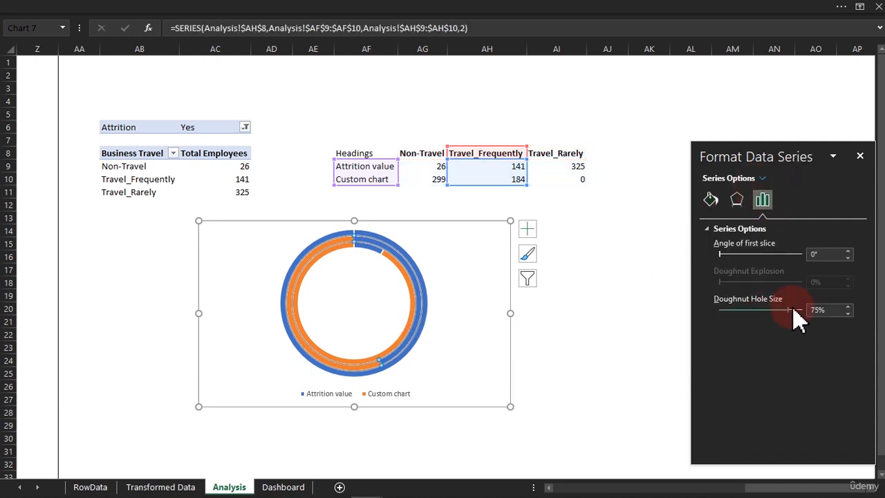
{"action": "left_click_drag", "start_coordinate": [789, 309], "coordinate": [738, 319]}
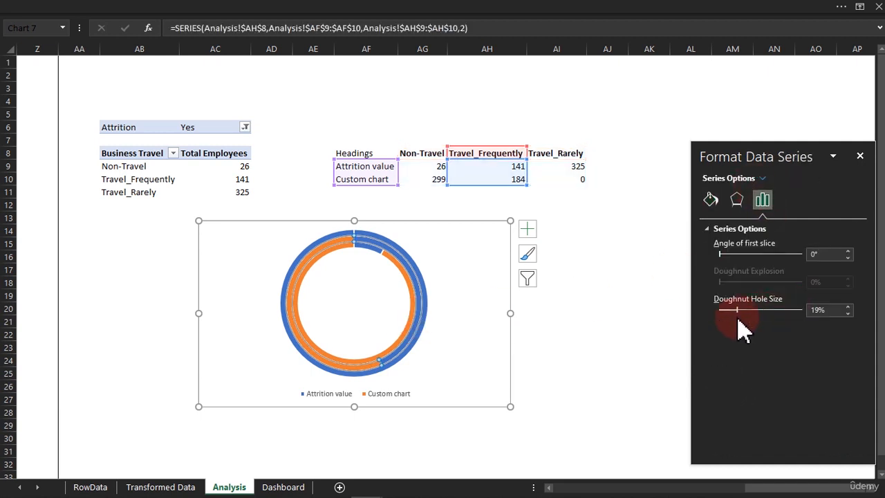
{"action": "left_click_drag", "start_coordinate": [738, 314], "coordinate": [752, 313]}
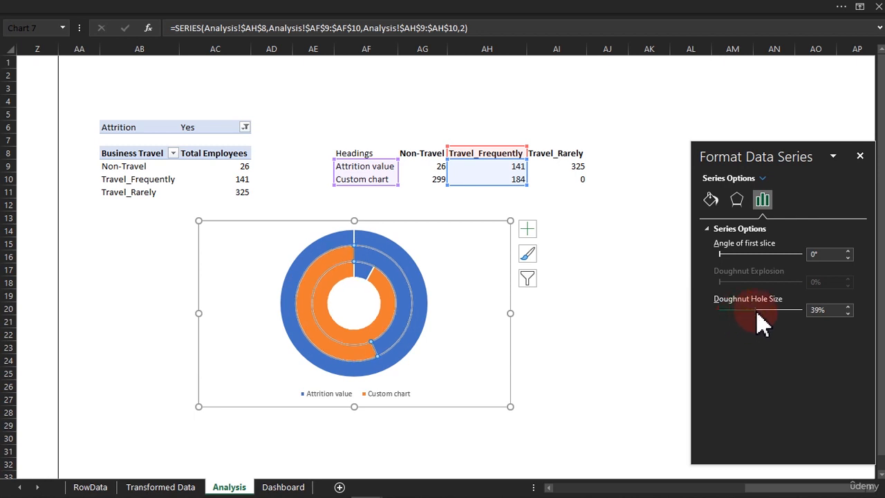
{"action": "left_click", "coordinate": [510, 344]}
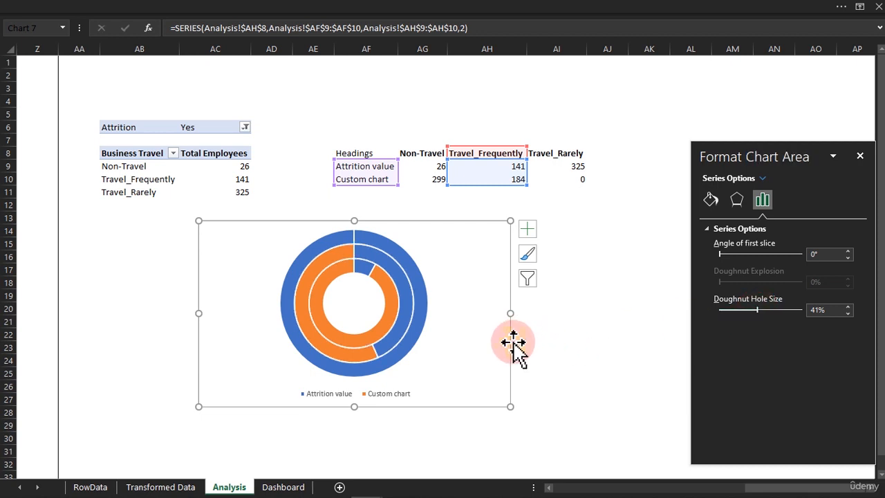
- Set the angle of first slice to 180° for the doughnut series and deselect the chart
{"action": "left_click", "coordinate": [433, 318]}
{"action": "left_click", "coordinate": [816, 254]}
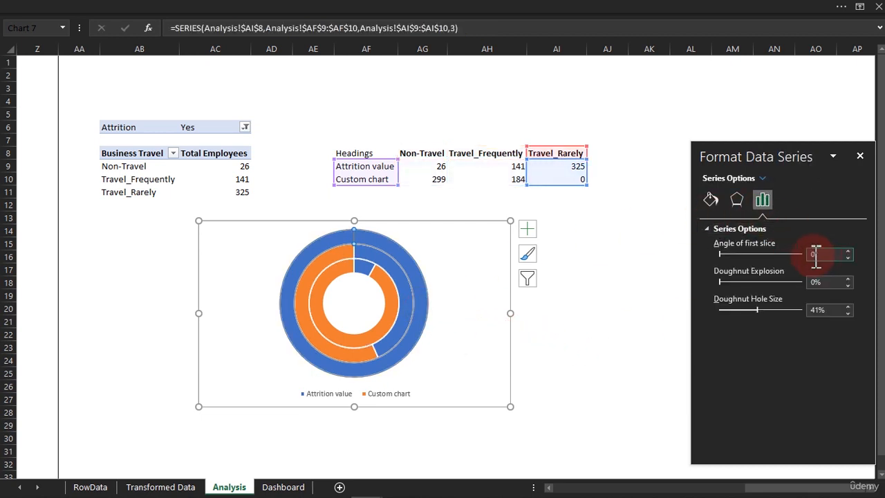
{"action": "double_click", "coordinate": [814, 254]}
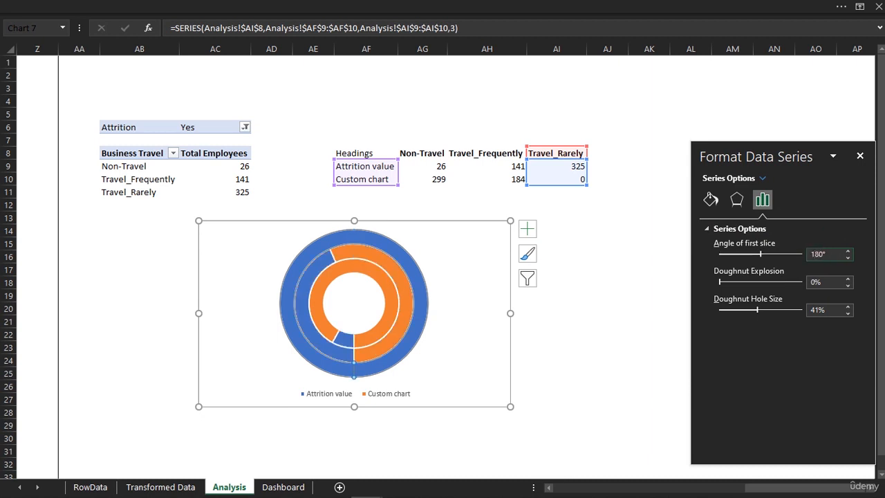
{"action": "left_click", "coordinate": [534, 306]}
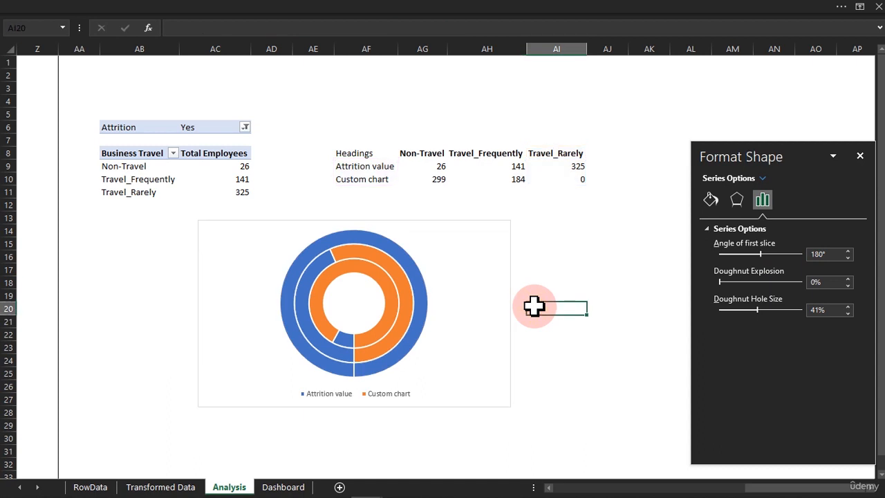
- Widen the doughnut chart slightly and move it a little left and down so it starts around row 14
{"action": "left_click", "coordinate": [381, 405]}
{"action": "left_click", "coordinate": [378, 398]}
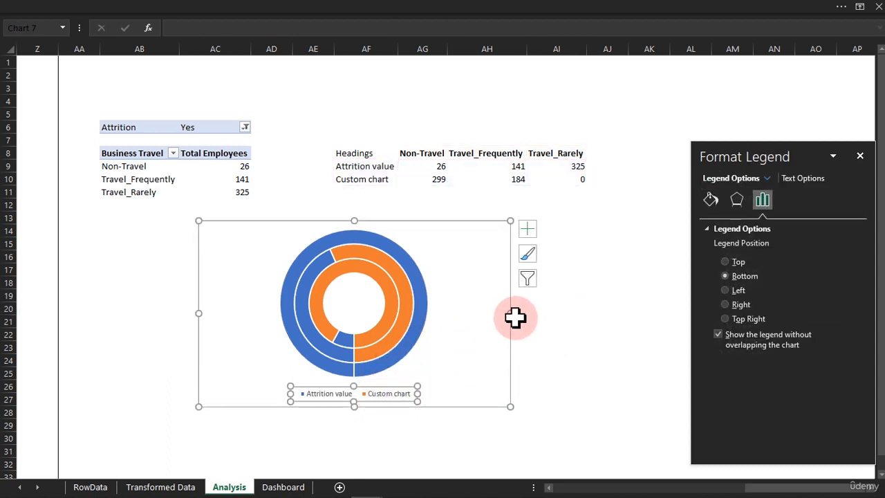
{"action": "left_click", "coordinate": [520, 312]}
{"action": "left_click_drag", "start_coordinate": [520, 312], "coordinate": [563, 312]}
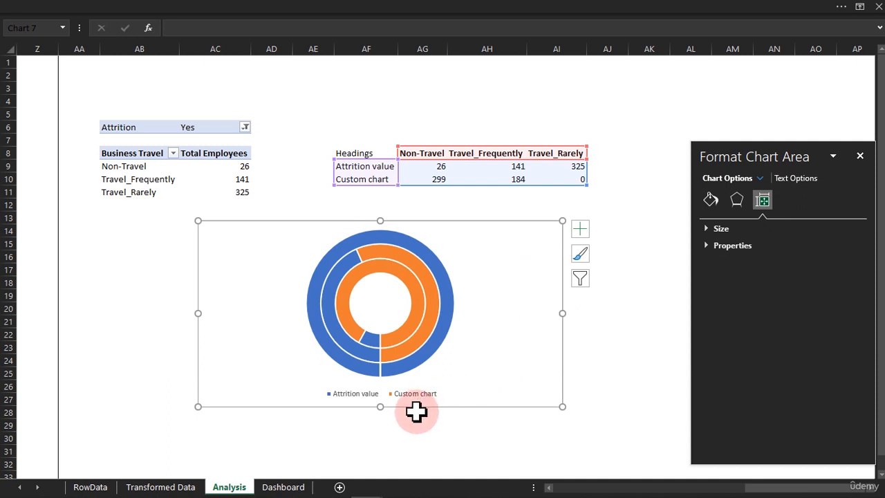
{"action": "left_click_drag", "start_coordinate": [423, 407], "coordinate": [370, 420]}
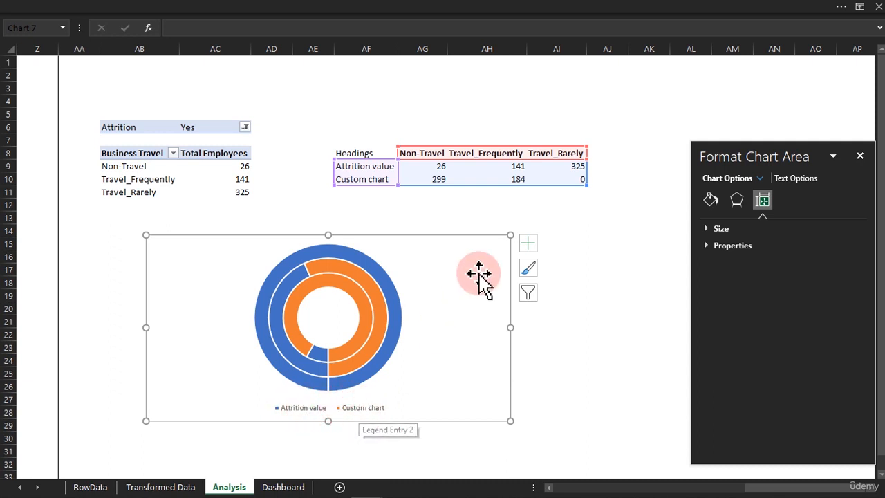
{"action": "left_click_drag", "start_coordinate": [424, 178], "coordinate": [555, 174]}
{"action": "left_click_drag", "start_coordinate": [424, 166], "coordinate": [549, 165]}
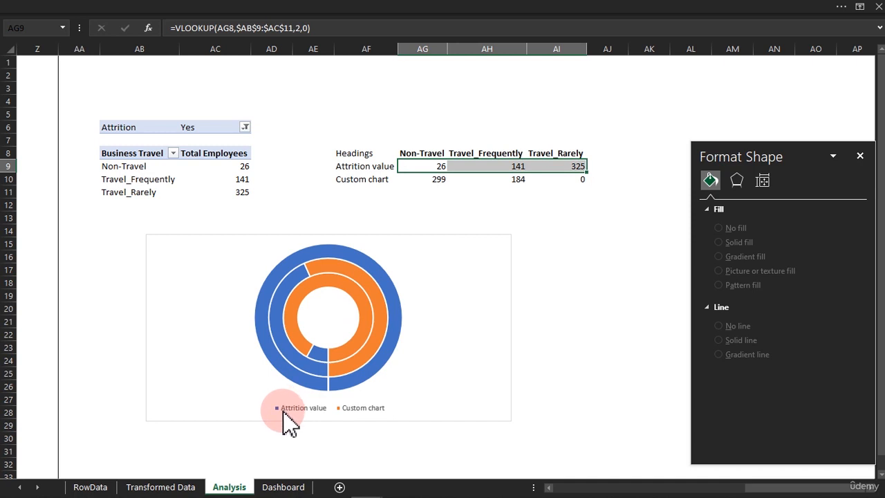
{"action": "mouse_move", "coordinate": [396, 313]}
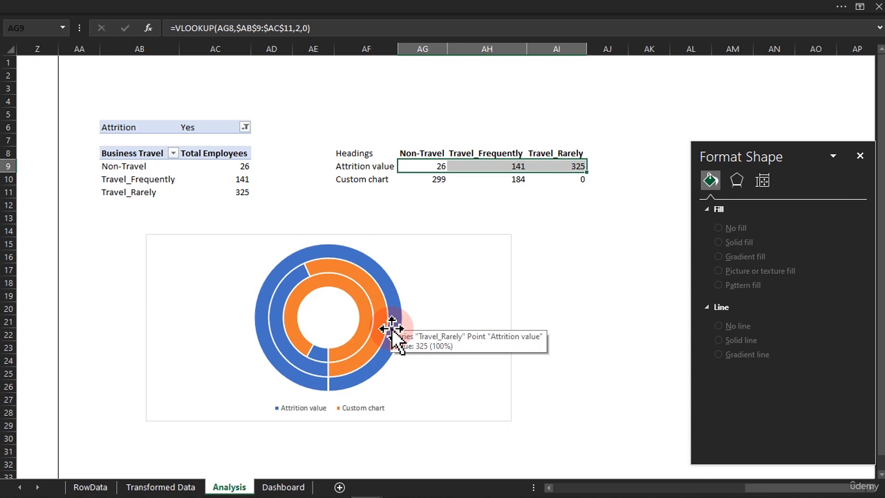
- Append +100 to the AG10 custom chart formula and fill it across to AI10
{"action": "left_click", "coordinate": [437, 178]}
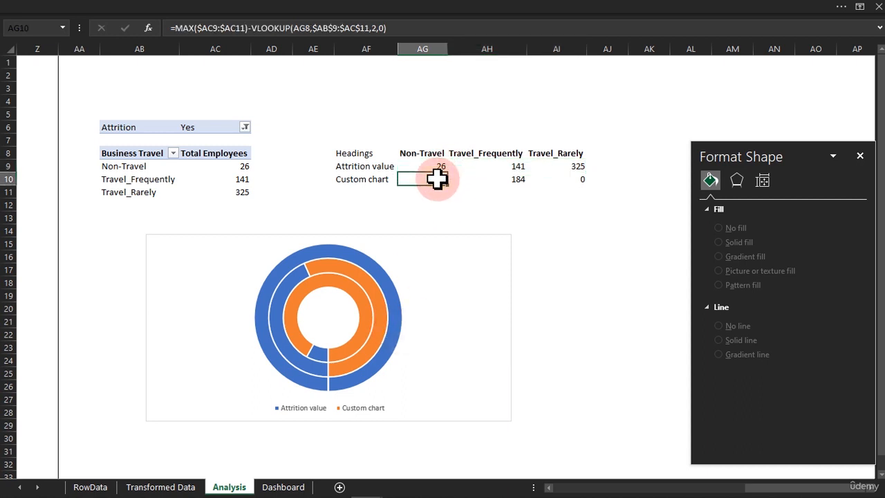
{"action": "double_click", "coordinate": [437, 178]}
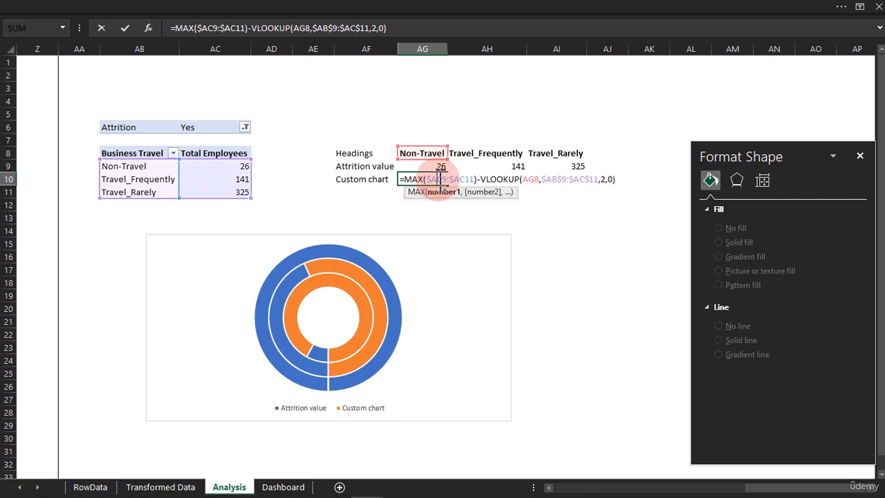
{"action": "left_click", "coordinate": [619, 180]}
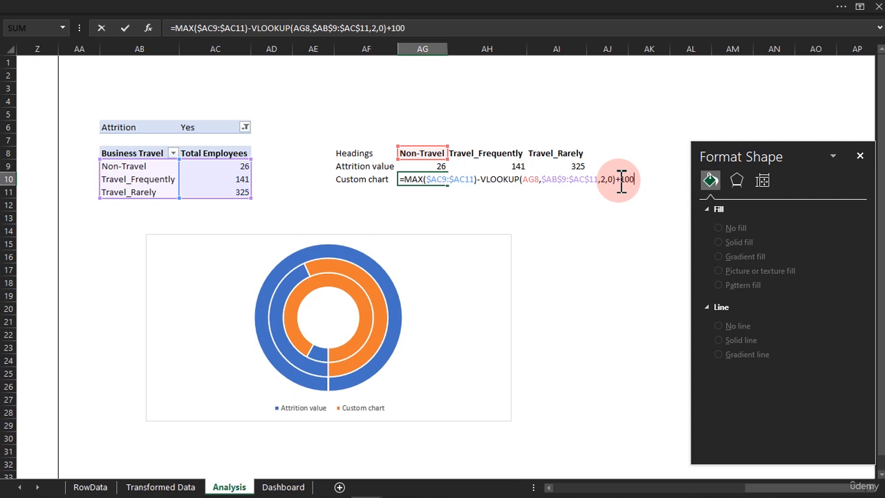
{"action": "key", "text": "Return"}
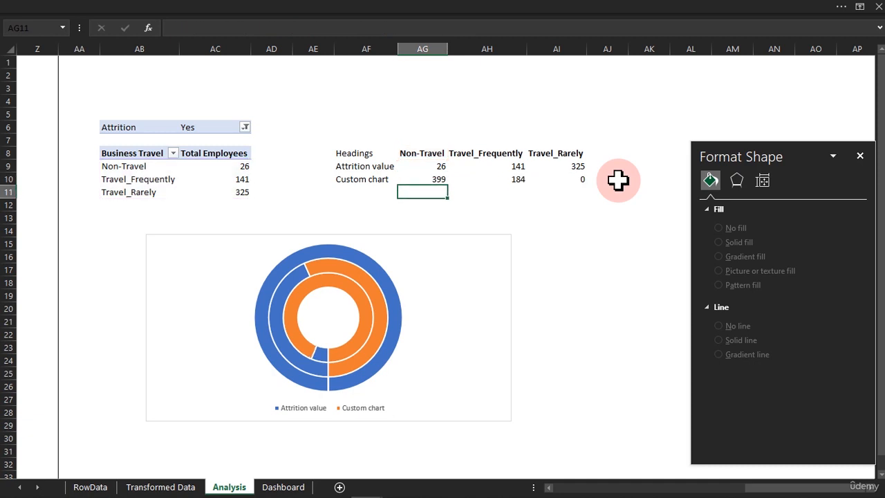
{"action": "left_click", "coordinate": [434, 179]}
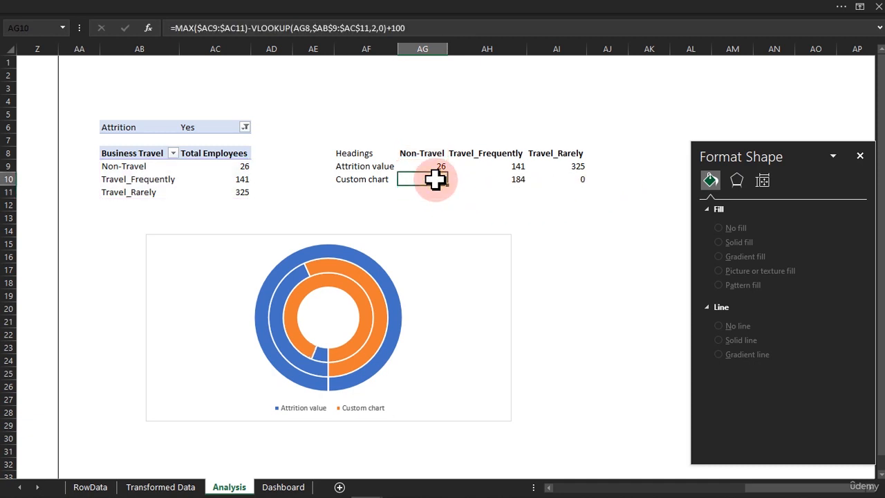
{"action": "left_click_drag", "start_coordinate": [447, 186], "coordinate": [581, 180]}
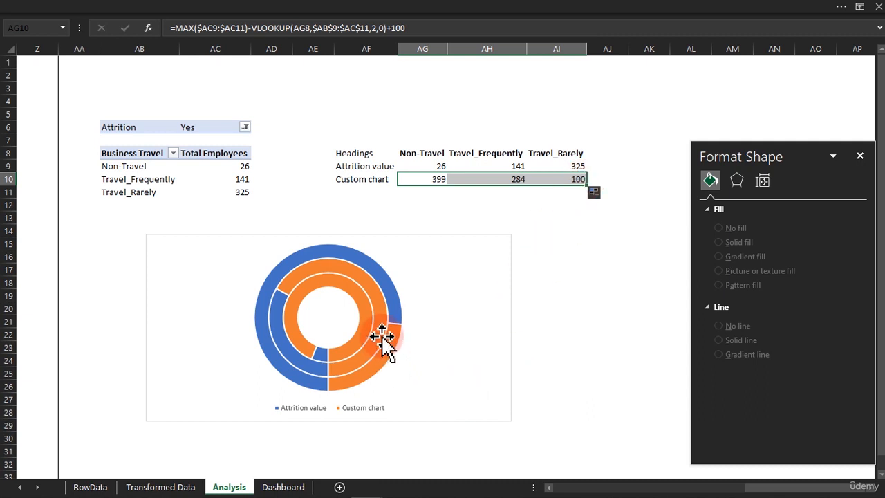
- Fill the Custom chart slice of the outer Travel_Rarely ring with light grey
{"action": "mouse_move", "coordinate": [396, 310]}
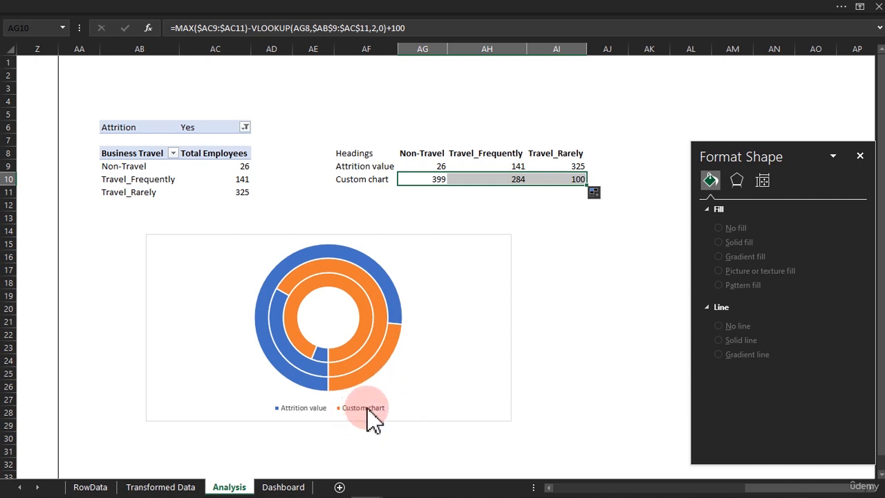
{"action": "left_click", "coordinate": [369, 377]}
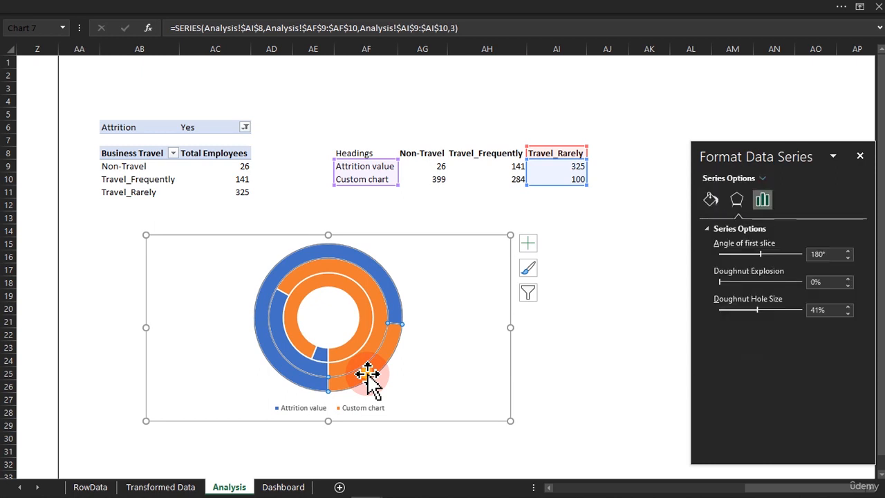
{"action": "left_click", "coordinate": [368, 374]}
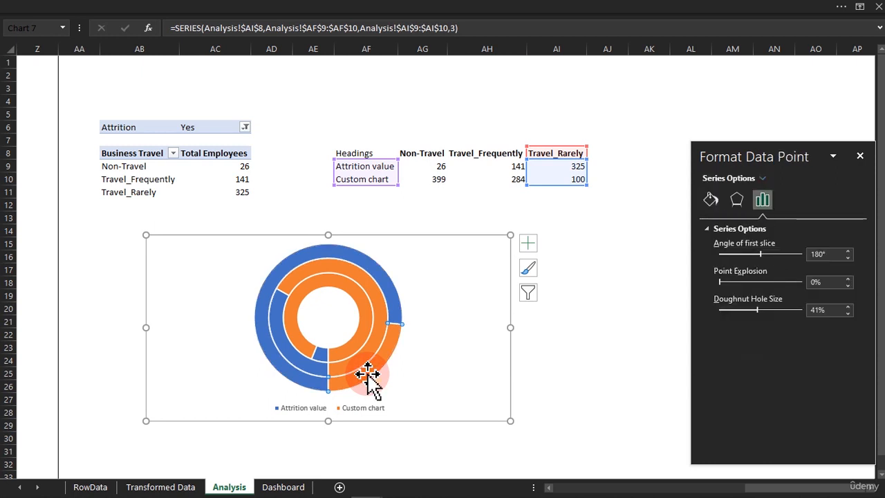
{"action": "left_click", "coordinate": [710, 201]}
{"action": "left_click_drag", "start_coordinate": [754, 153], "coordinate": [588, 133]}
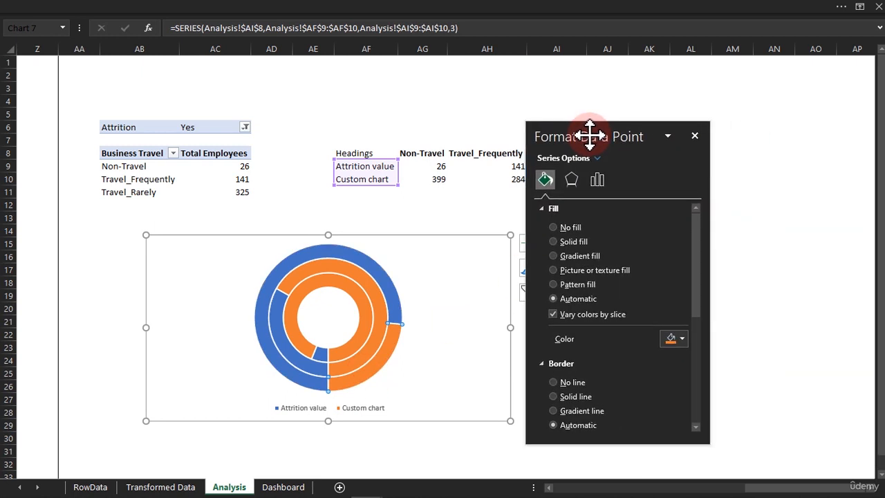
{"action": "left_click", "coordinate": [683, 340]}
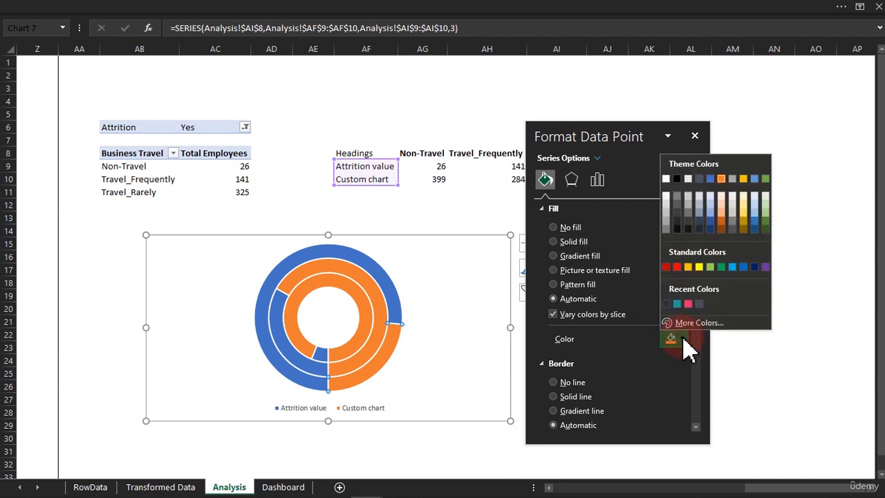
{"action": "left_click", "coordinate": [667, 205]}
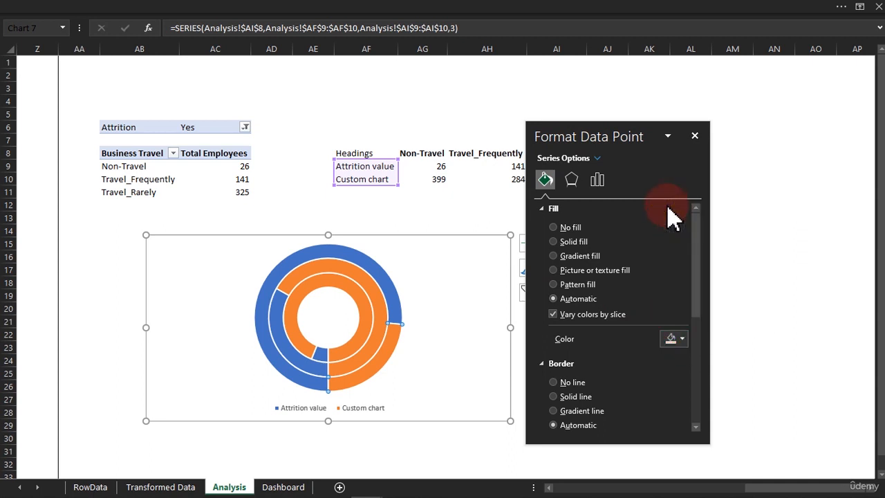
- Fill the Custom chart slice of the middle Travel_Frequently ring with light grey
{"action": "left_click", "coordinate": [373, 343]}
{"action": "left_click", "coordinate": [373, 342]}
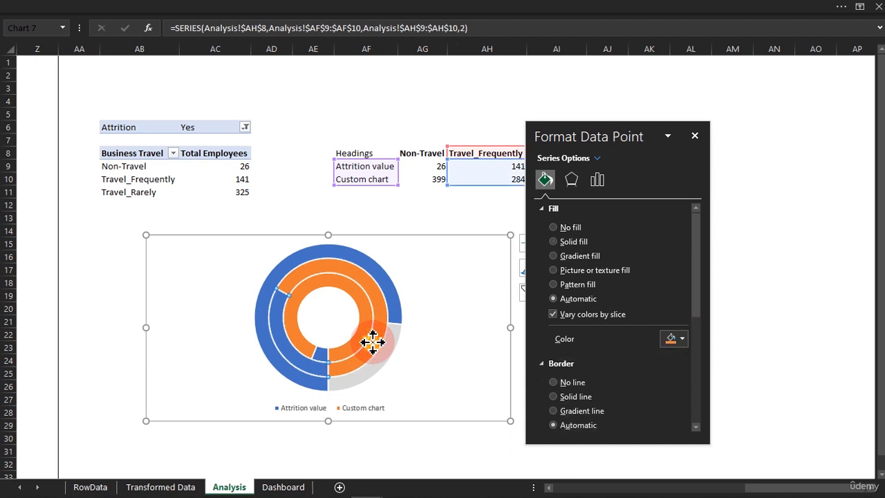
{"action": "left_click", "coordinate": [681, 338]}
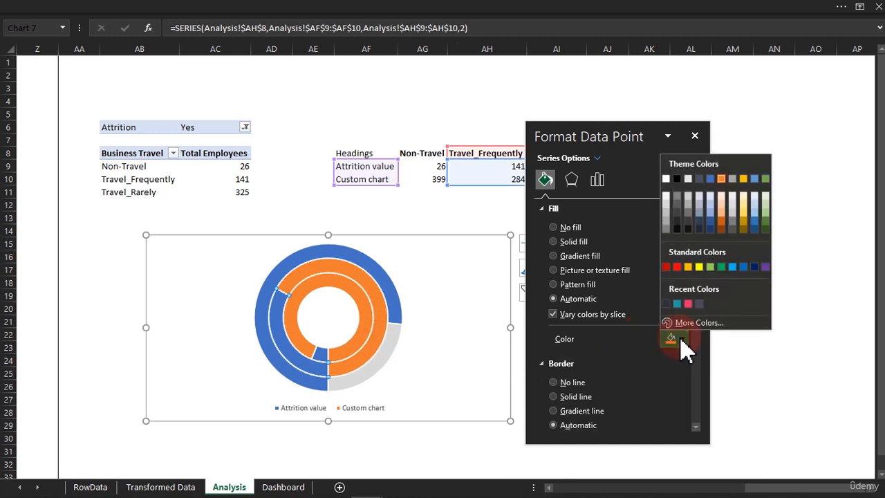
{"action": "left_click", "coordinate": [667, 205]}
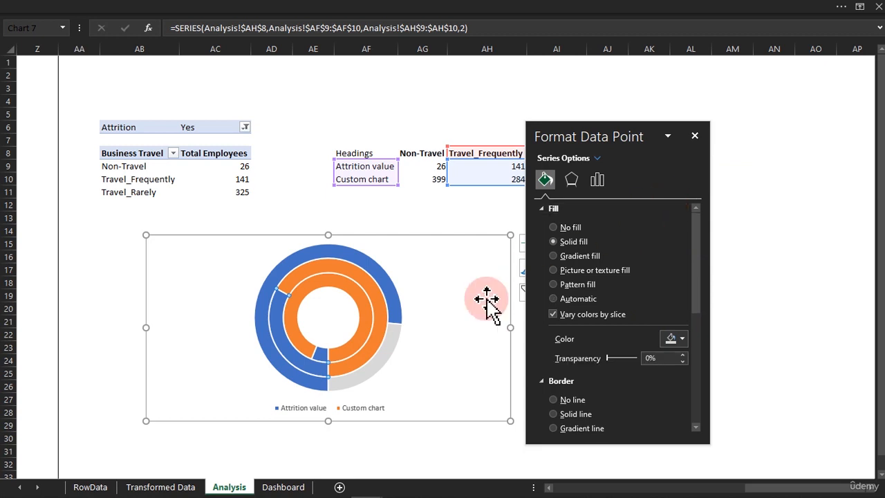
{"action": "left_click", "coordinate": [369, 330]}
{"action": "left_click", "coordinate": [363, 324]}
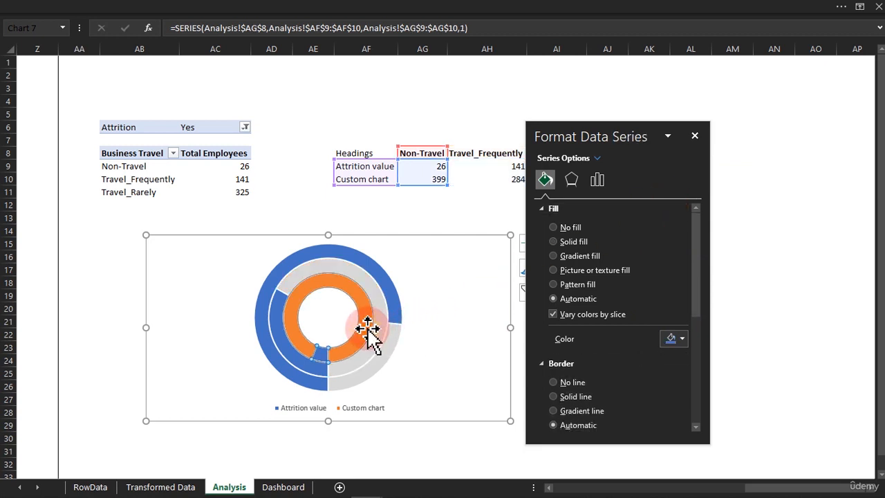
{"action": "left_click", "coordinate": [680, 338]}
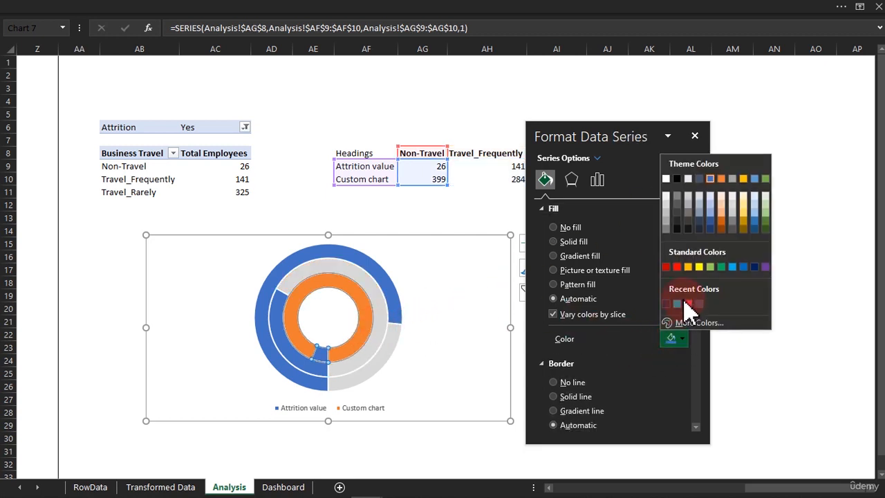
{"action": "left_click", "coordinate": [666, 206]}
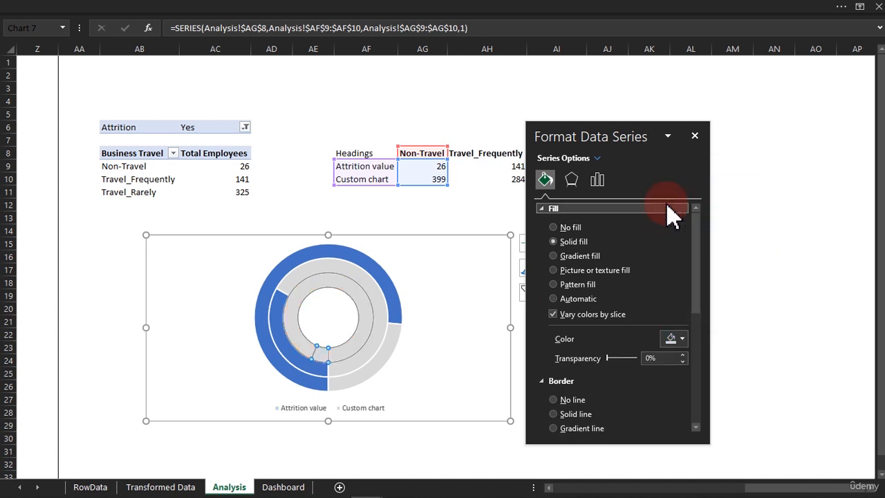
{"action": "key", "text": "ctrl+z"}
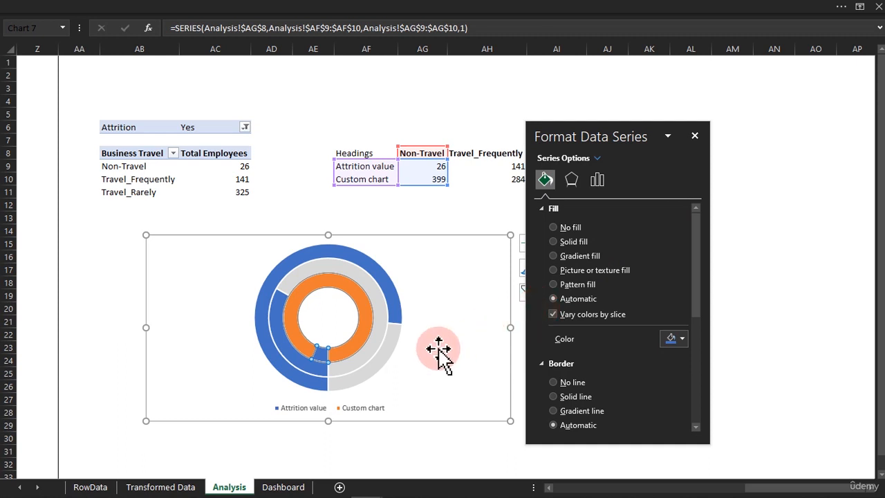
- Fill only the Custom chart slice of the inner Non-Travel ring with light grey
{"action": "left_click", "coordinate": [355, 345]}
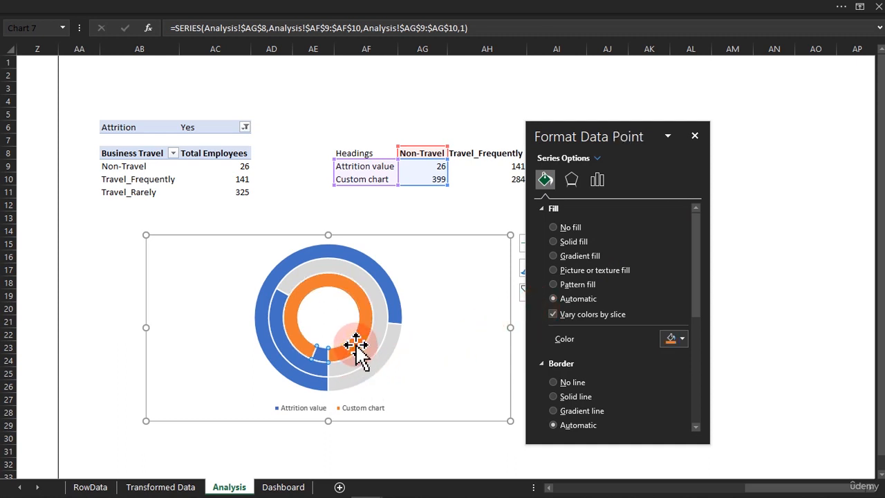
{"action": "left_click", "coordinate": [681, 341]}
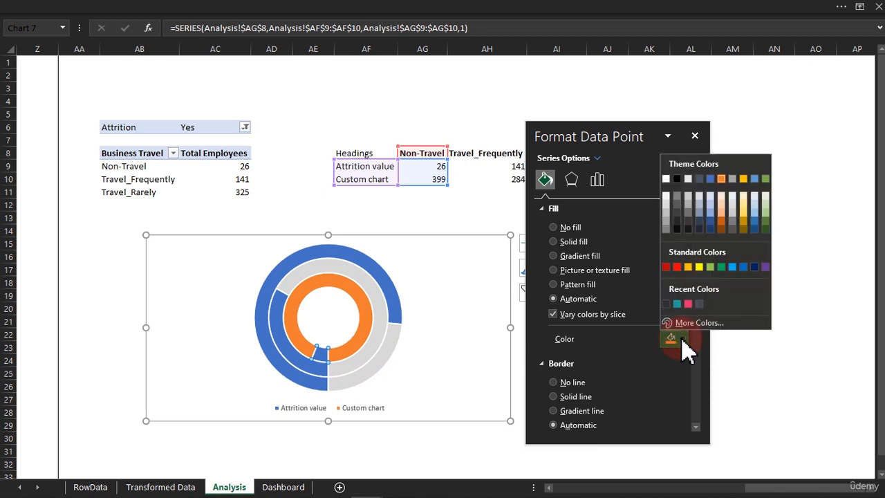
{"action": "left_click", "coordinate": [666, 205]}
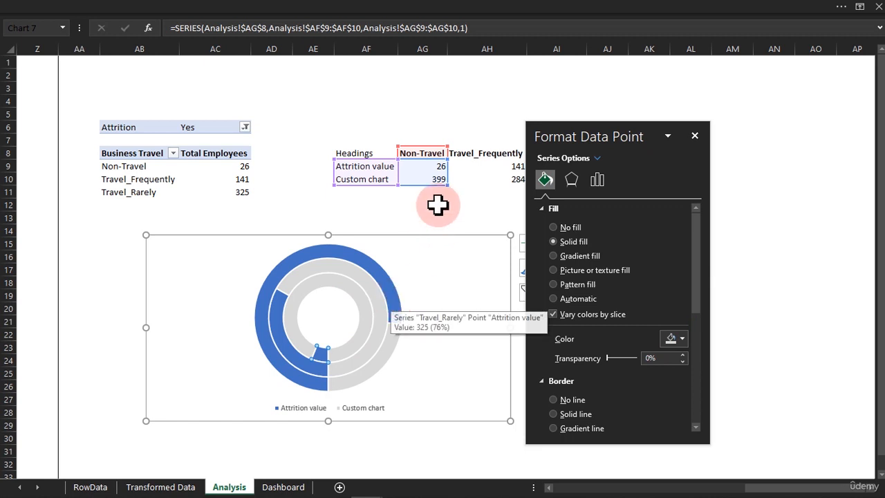
- Move the formatting pane clear of the helper table and fill the outer Travel_Rarely ring's Attrition value slice with the recent pink-red
{"action": "left_click", "coordinate": [434, 167]}
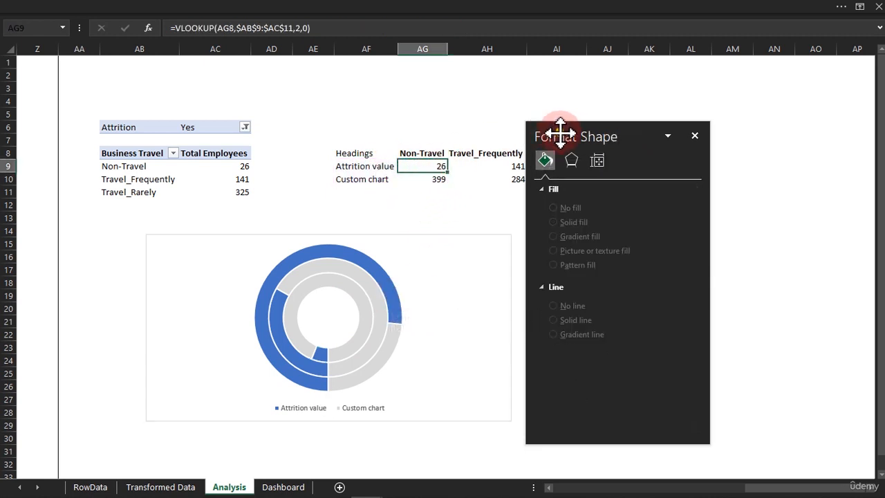
{"action": "left_click_drag", "start_coordinate": [560, 131], "coordinate": [698, 141]}
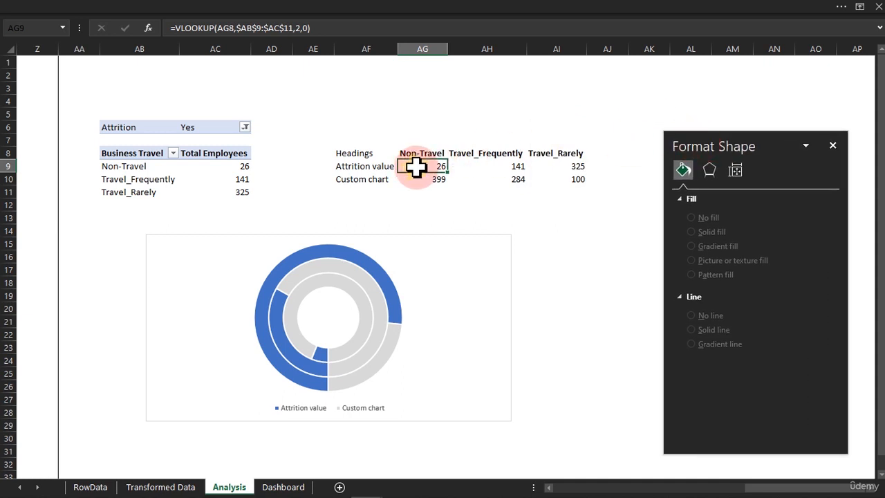
{"action": "left_click_drag", "start_coordinate": [416, 166], "coordinate": [568, 166]}
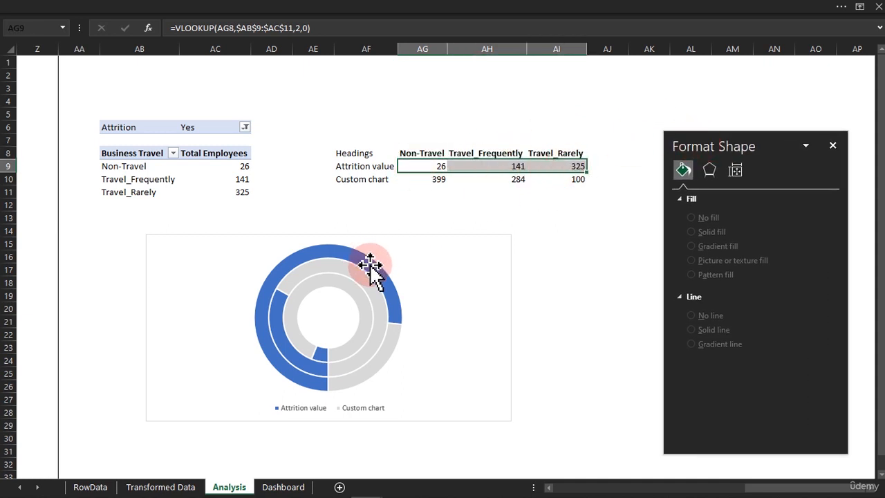
{"action": "left_click", "coordinate": [369, 265]}
{"action": "left_click", "coordinate": [370, 265]}
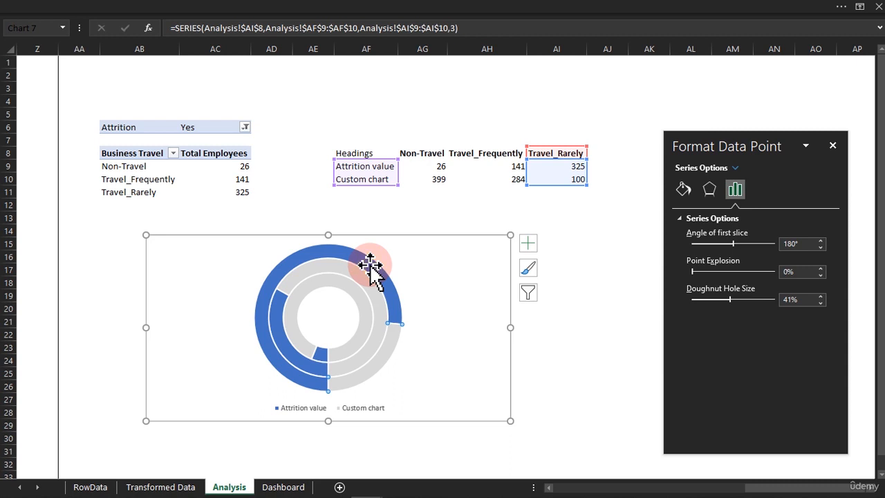
{"action": "left_click", "coordinate": [683, 189]}
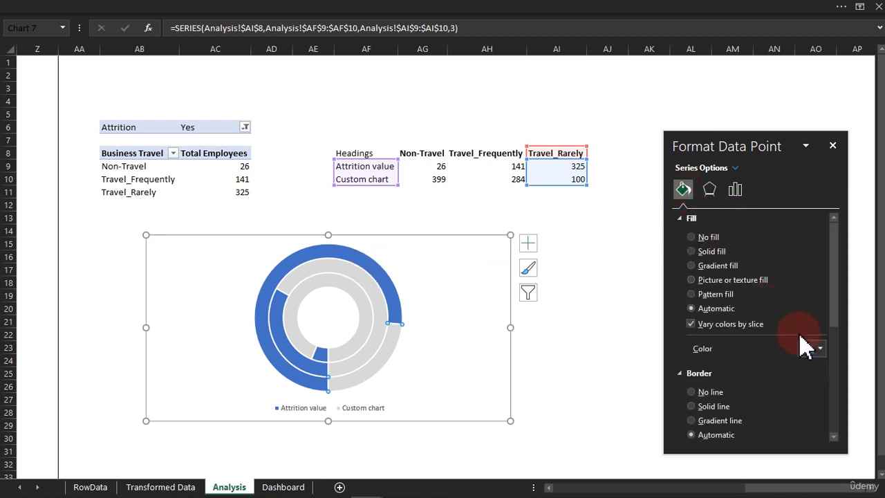
{"action": "left_click", "coordinate": [814, 352]}
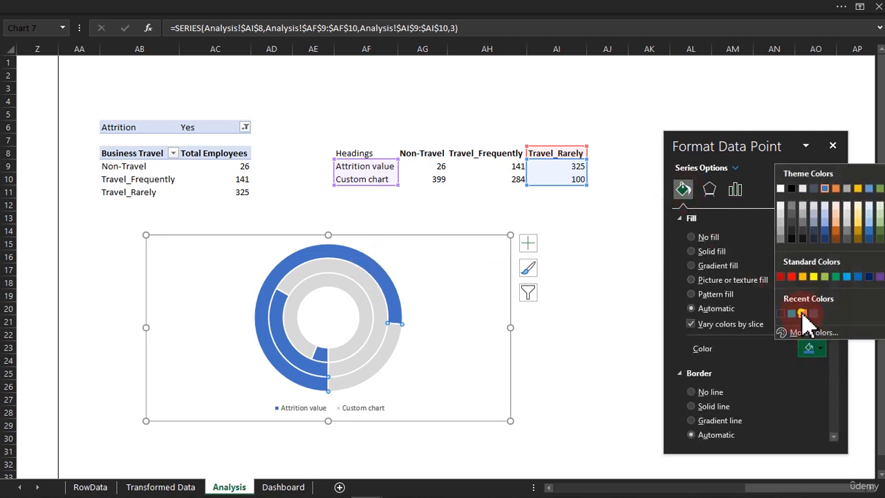
{"action": "left_click", "coordinate": [800, 312]}
- Fill the Attrition value slice of the middle Travel_Frequently ring with the recent teal colour
{"action": "left_click", "coordinate": [363, 326]}
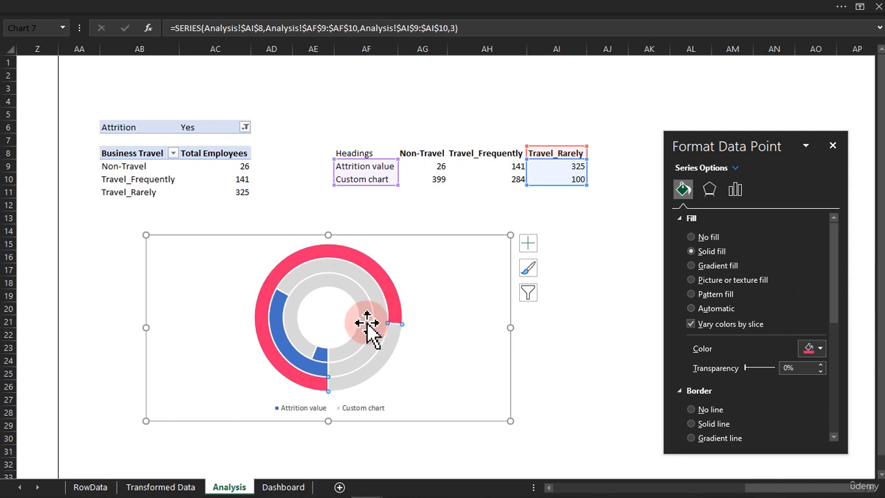
{"action": "left_click", "coordinate": [284, 340]}
{"action": "left_click", "coordinate": [284, 340]}
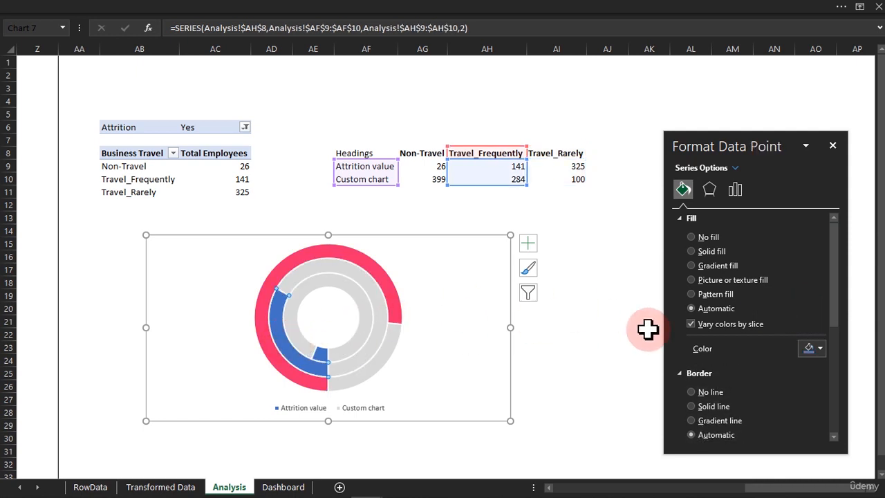
{"action": "left_click", "coordinate": [814, 349]}
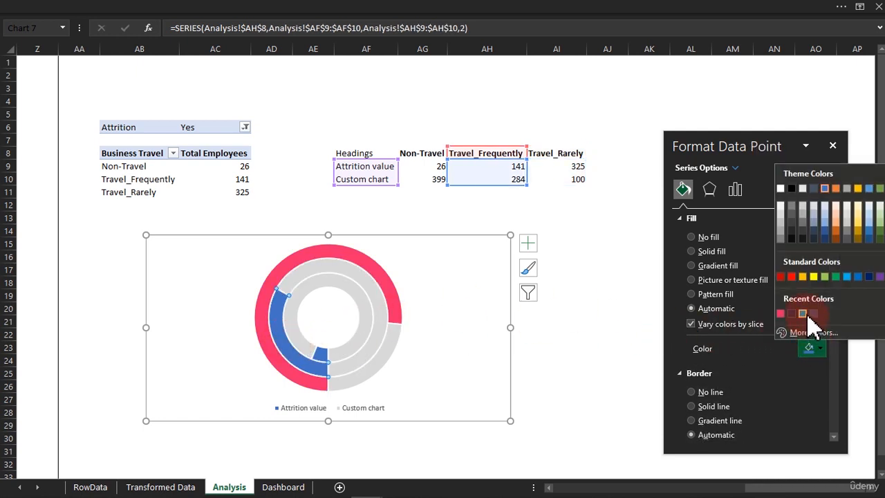
{"action": "left_click", "coordinate": [803, 314]}
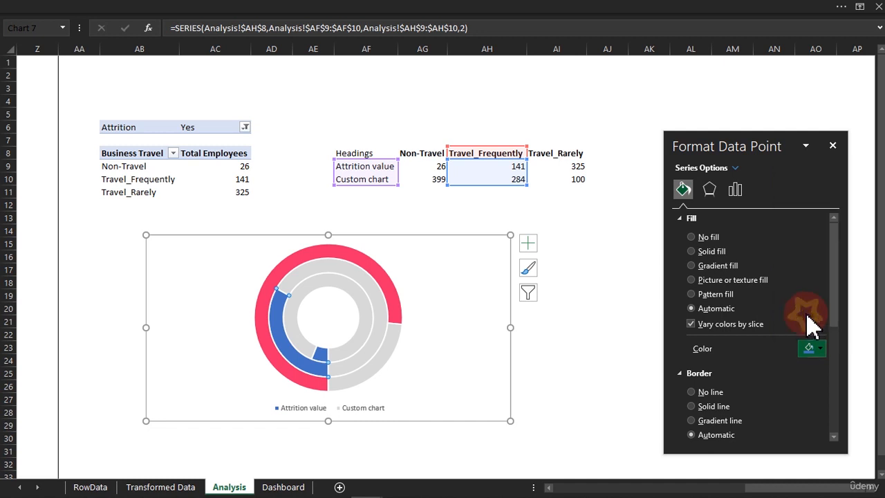
- Fill the Attrition value slice of the inner Non-Travel ring with the recent dark navy colour
{"action": "left_click", "coordinate": [323, 358]}
{"action": "left_click", "coordinate": [323, 360]}
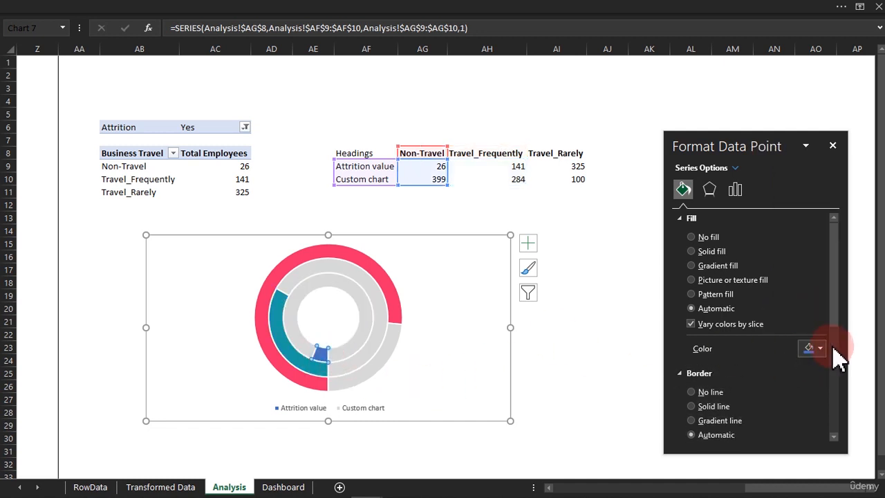
{"action": "left_click", "coordinate": [810, 349]}
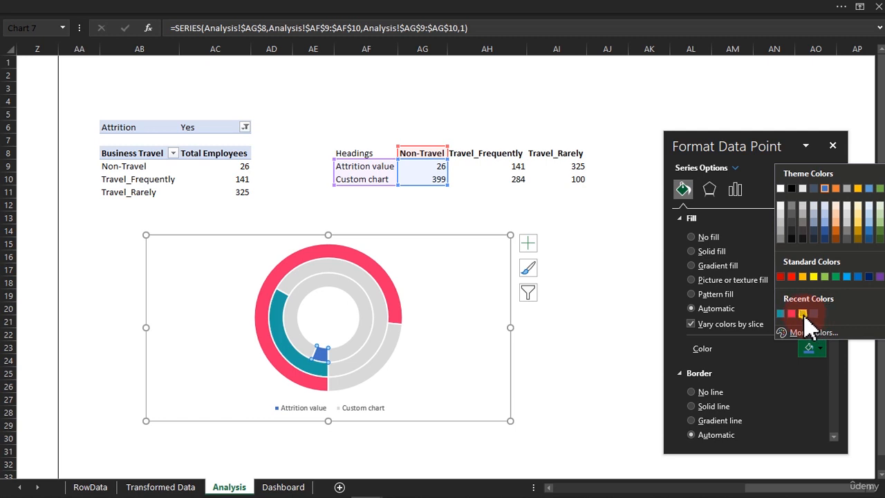
{"action": "left_click", "coordinate": [802, 314]}
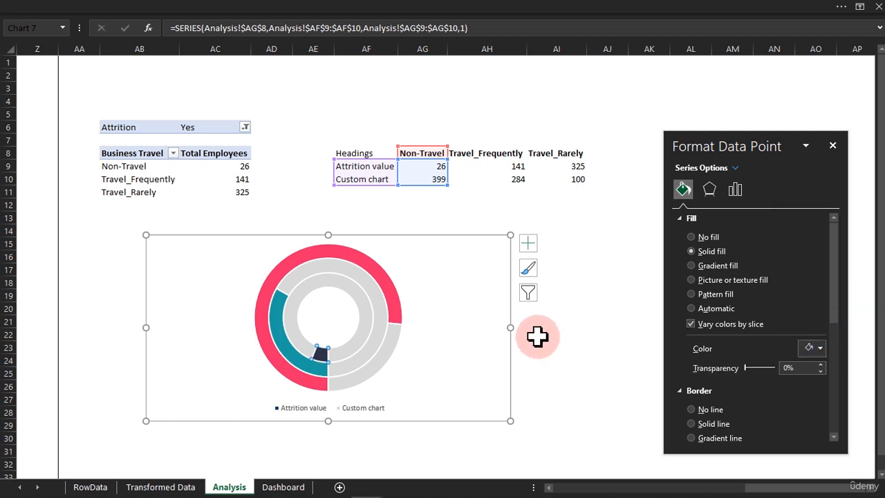
{"action": "left_click", "coordinate": [510, 346]}
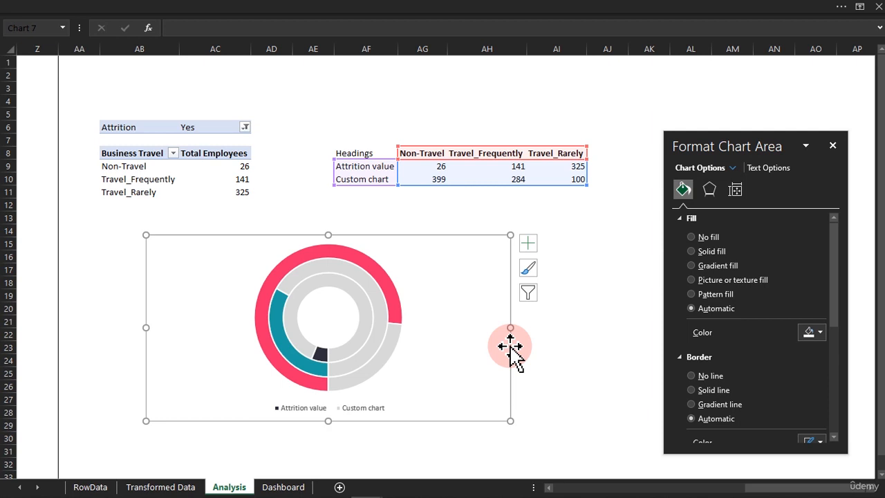
- Delete the doughnut chart's legend and shrink the chart to a nearly square frame below the helper table, covering about rows 19 to 29
{"action": "left_click", "coordinate": [370, 409]}
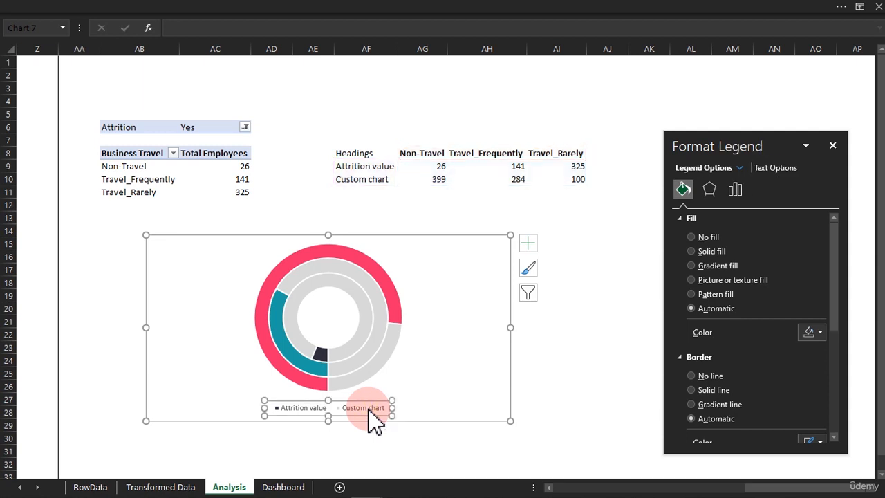
{"action": "key", "text": "Delete"}
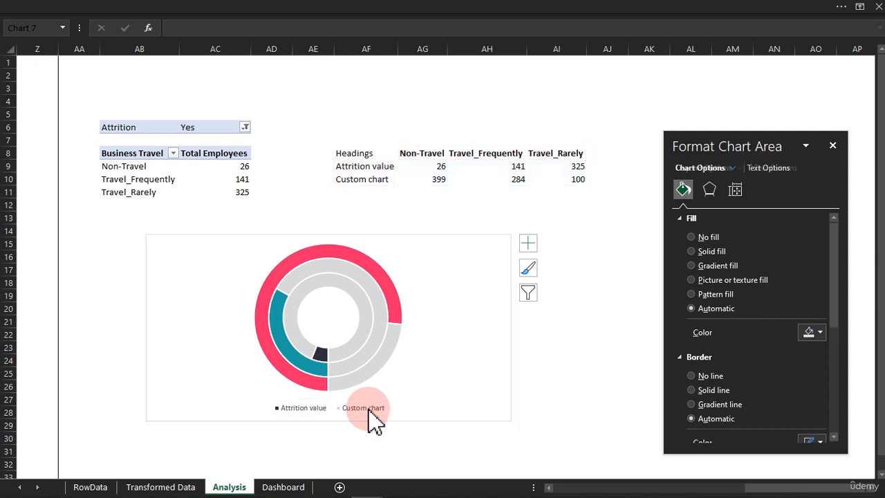
{"action": "left_click_drag", "start_coordinate": [512, 236], "coordinate": [504, 292]}
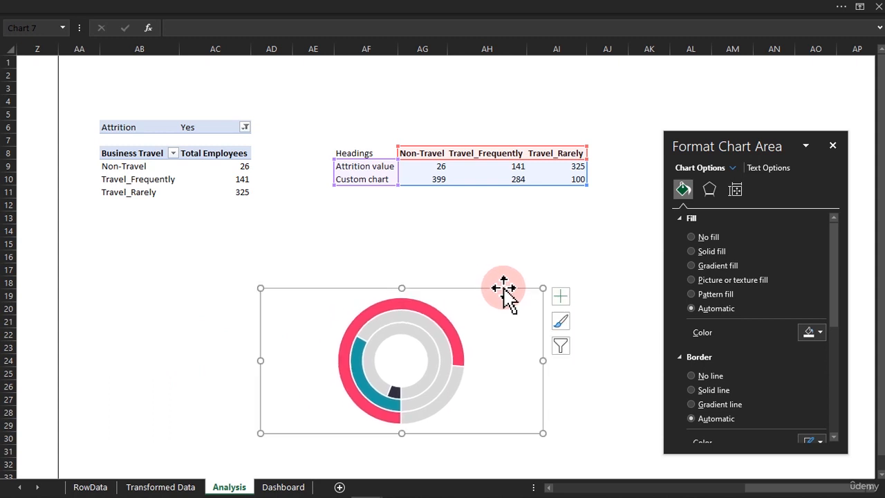
{"action": "left_click_drag", "start_coordinate": [260, 360], "coordinate": [377, 361]}
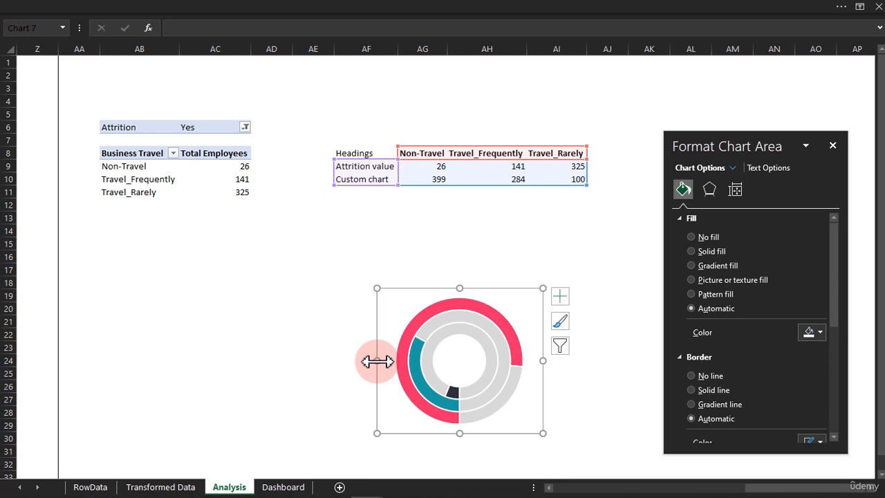
- Enter a single period in cell AB18 below the Business Travel pivot table
{"action": "left_click", "coordinate": [76, 164]}
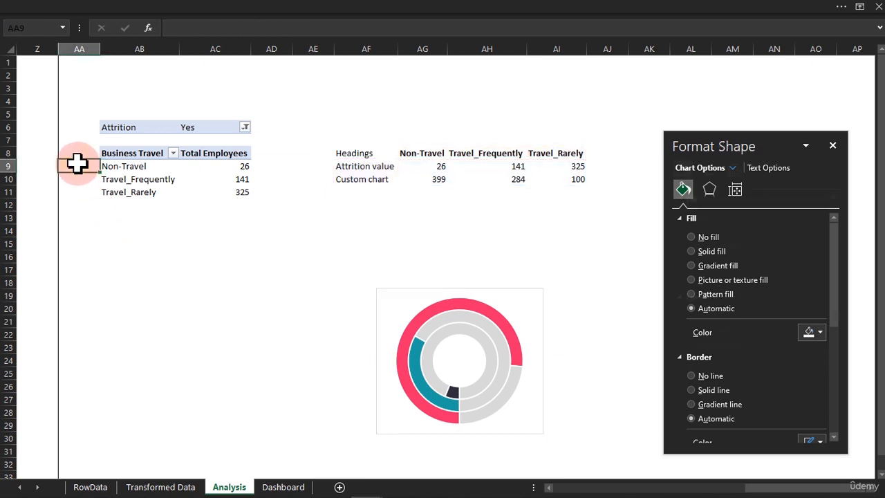
{"action": "left_click", "coordinate": [171, 281]}
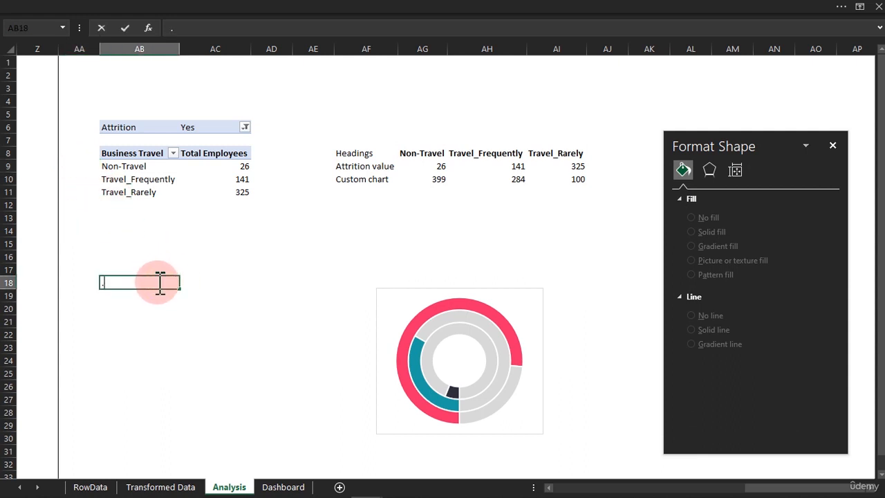
{"action": "key", "text": "Return"}
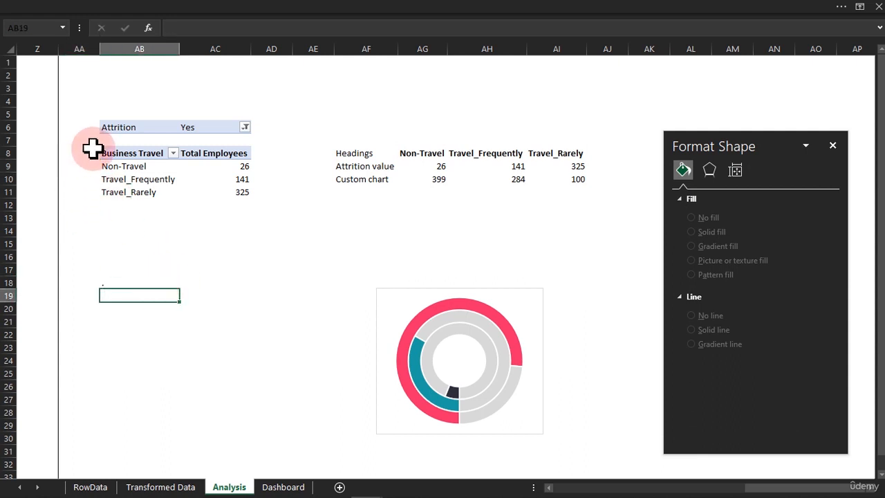
- Enter the formula =IF(AC9>1,AB18,"") in cell AA9 beside the Non-Travel row
{"action": "left_click", "coordinate": [83, 168]}
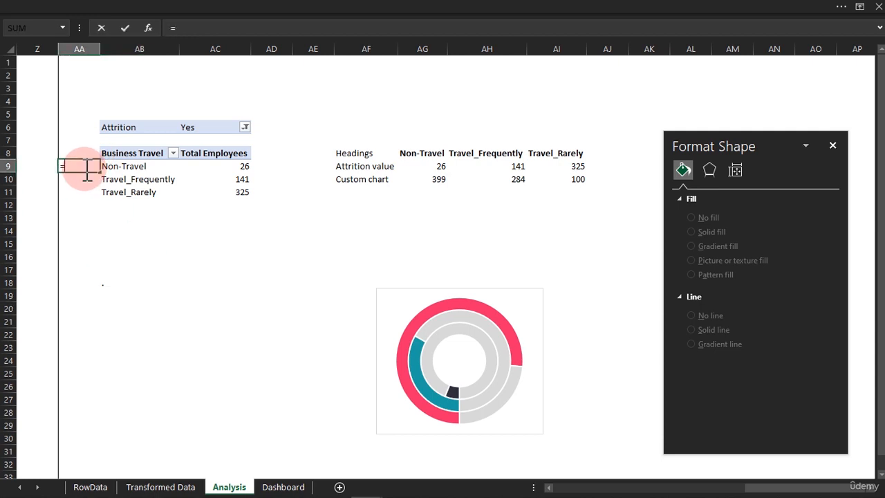
{"action": "type", "text": "=IF("}
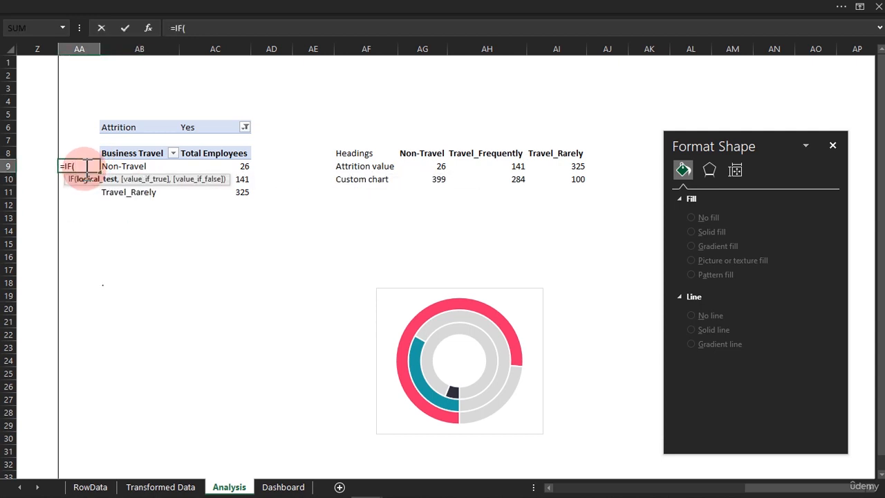
{"action": "left_click", "coordinate": [245, 168]}
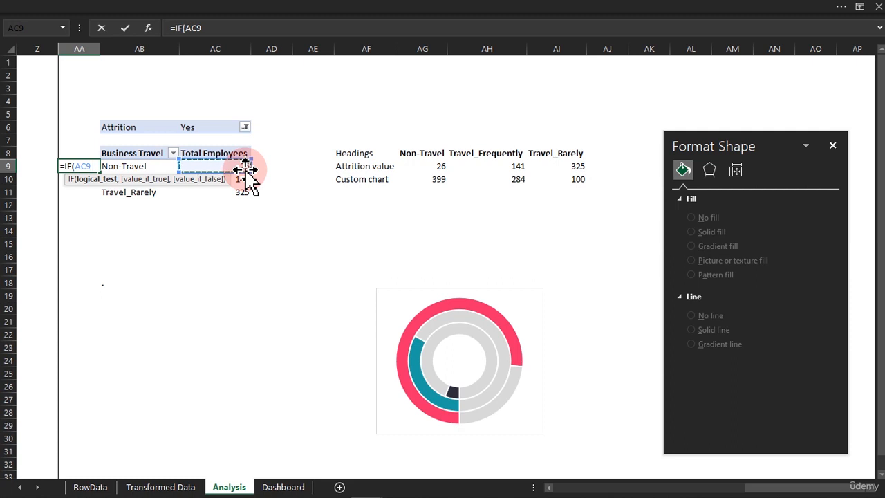
{"action": "type", "text": ">1"}
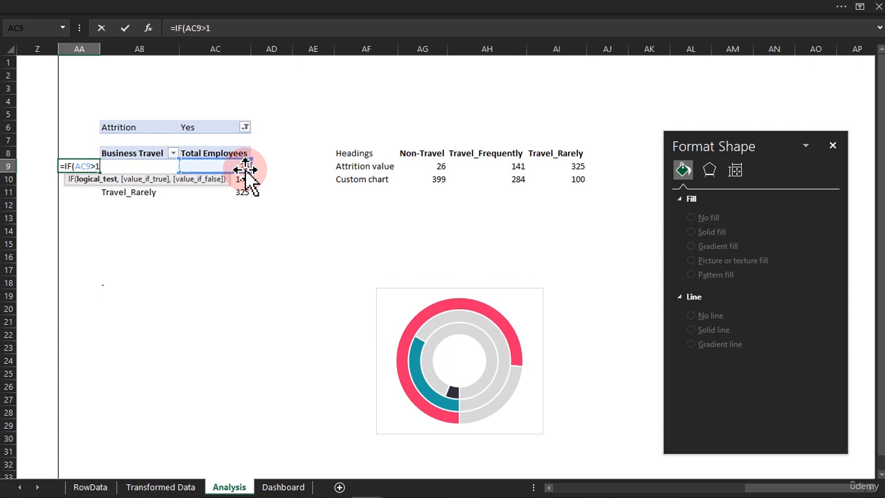
{"action": "type", "text": ","}
{"action": "left_click", "coordinate": [101, 283]}
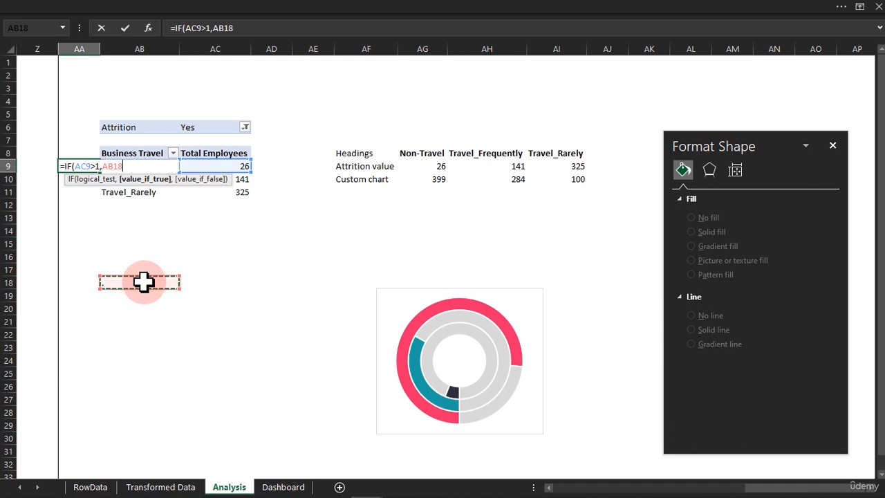
{"action": "type", "text": ","}
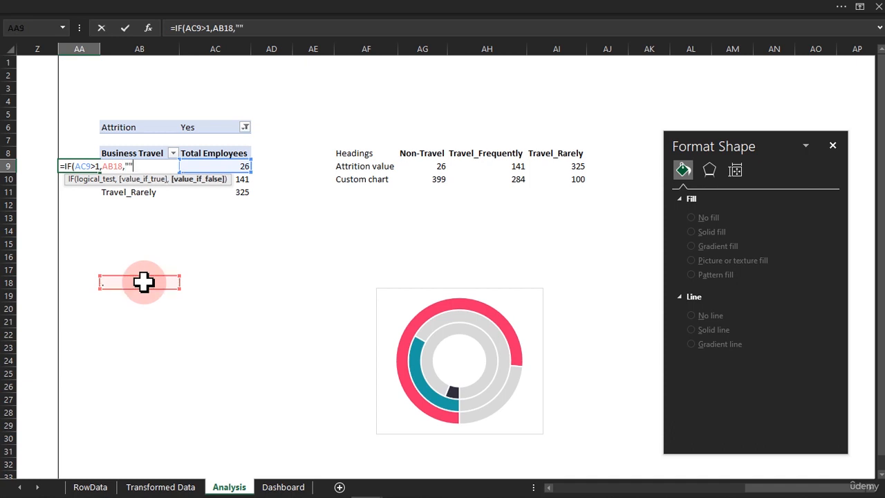
{"action": "key", "text": "Return"}
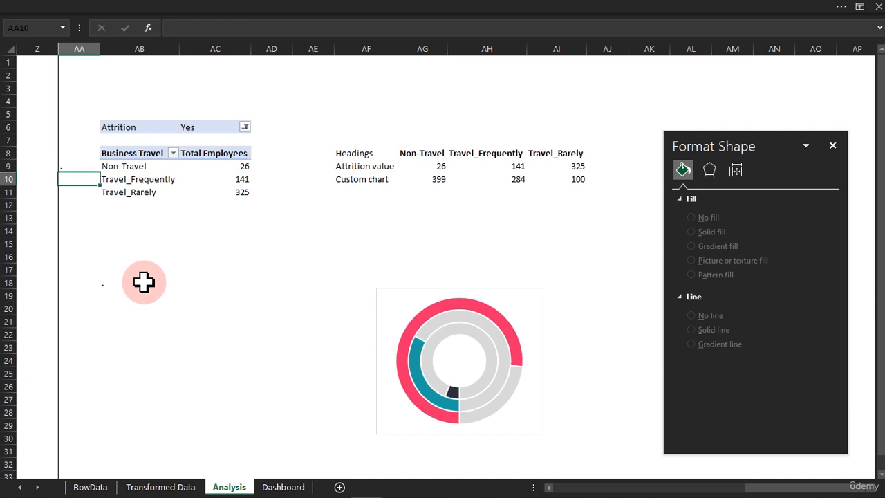
- Fill the AA9 formula down to AA11 and inspect the references in the copied AA11 formula
{"action": "left_click", "coordinate": [73, 166]}
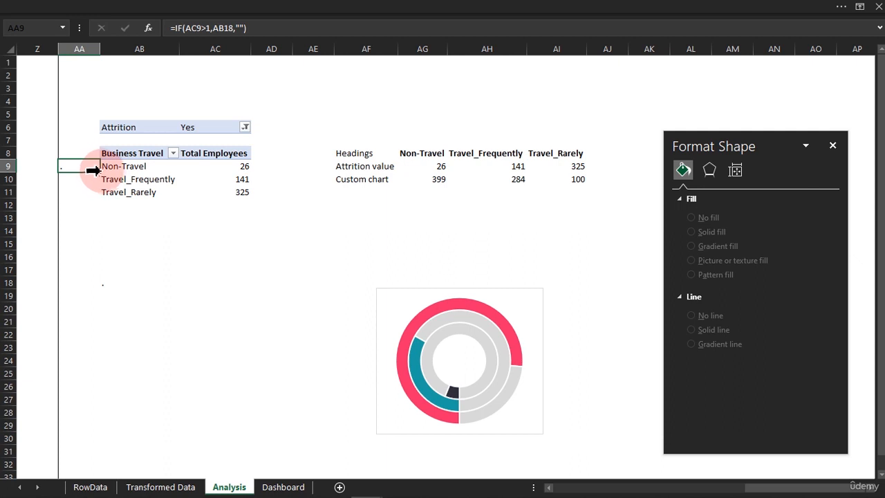
{"action": "double_click", "coordinate": [101, 173]}
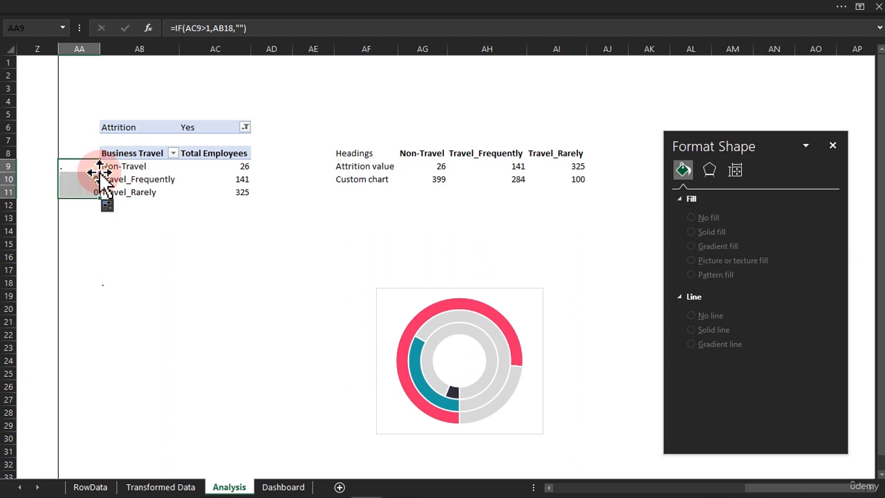
{"action": "double_click", "coordinate": [74, 192]}
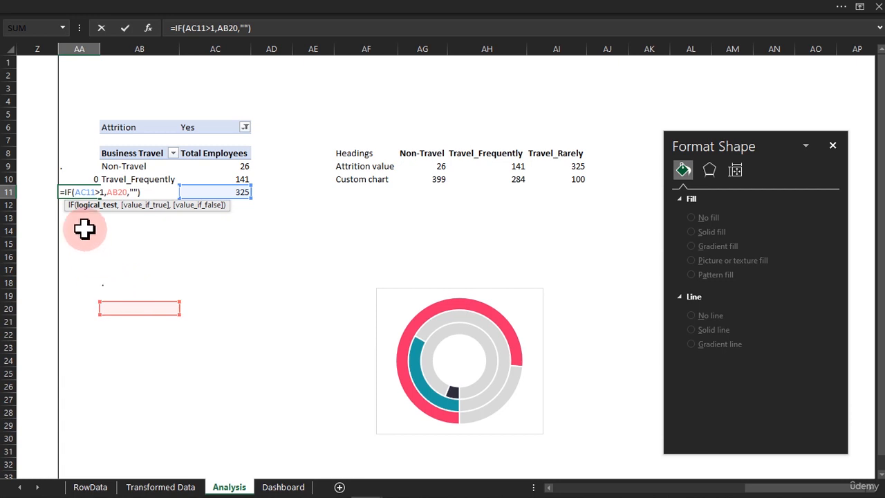
{"action": "key", "text": "Return"}
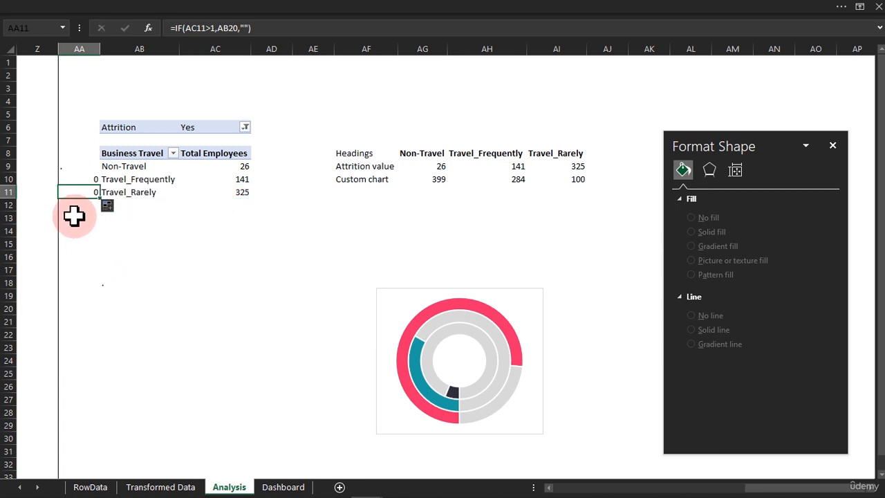
- Make the AB18 reference absolute so AA9 reads =IF(AC9>1,$AB$18,""), and fill the formula down to AA11
{"action": "left_click", "coordinate": [75, 167]}
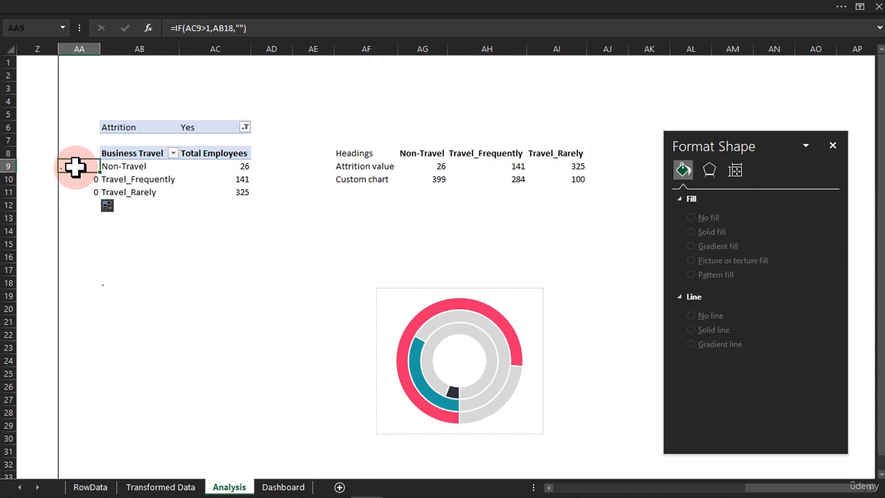
{"action": "double_click", "coordinate": [76, 167]}
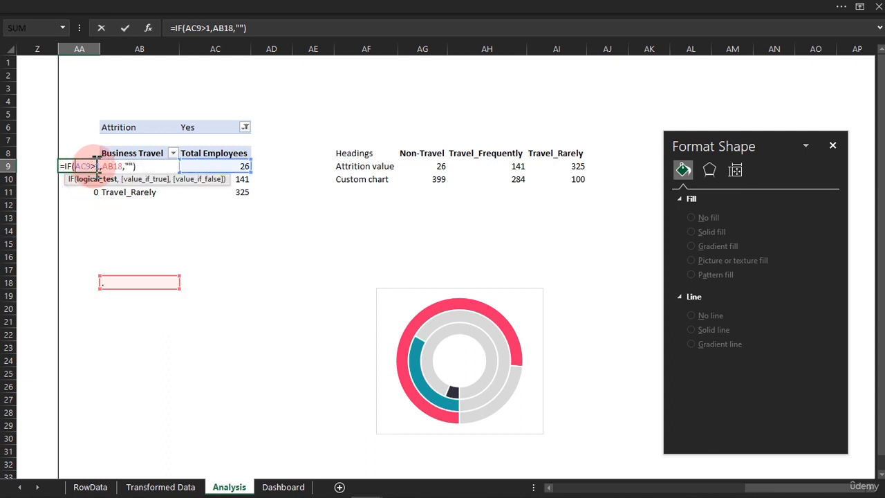
{"action": "mouse_move", "coordinate": [96, 167]}
{"action": "left_mouse_down"}
{"action": "mouse_move", "coordinate": [121, 166]}
{"action": "mouse_move", "coordinate": [105, 167]}
{"action": "left_mouse_up"}
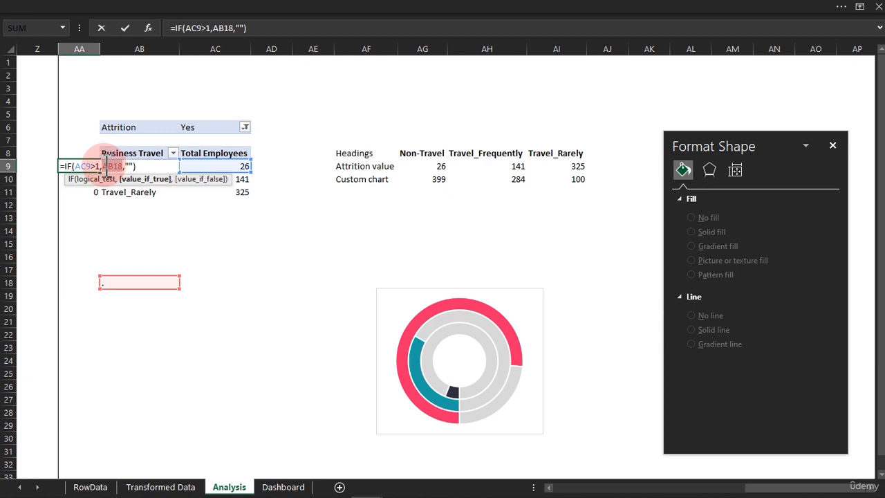
{"action": "key", "text": "Return"}
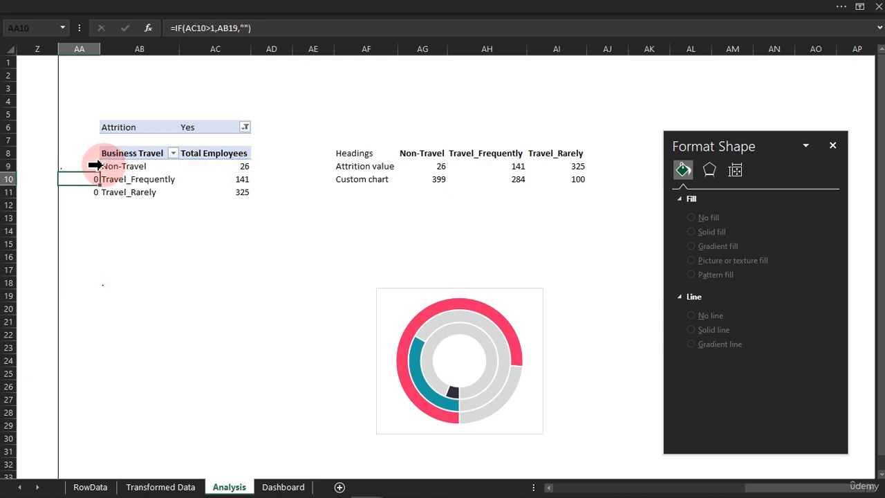
{"action": "left_click", "coordinate": [75, 166]}
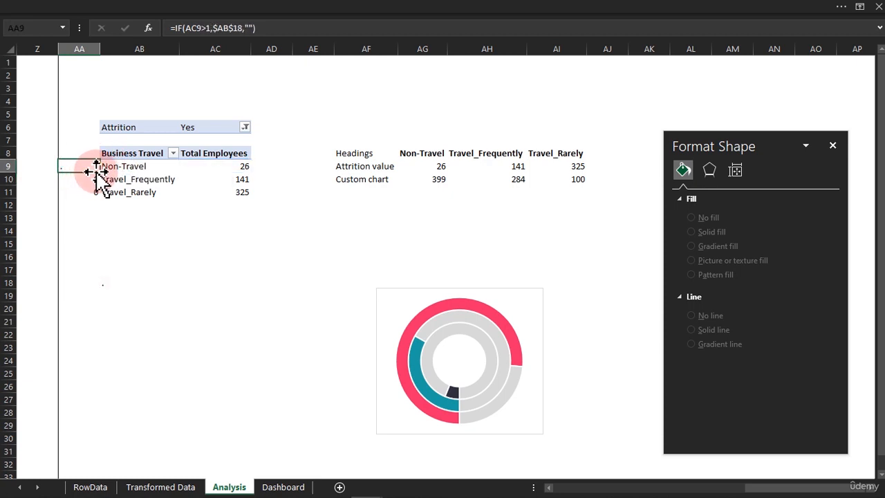
{"action": "left_click_drag", "start_coordinate": [101, 171], "coordinate": [101, 194]}
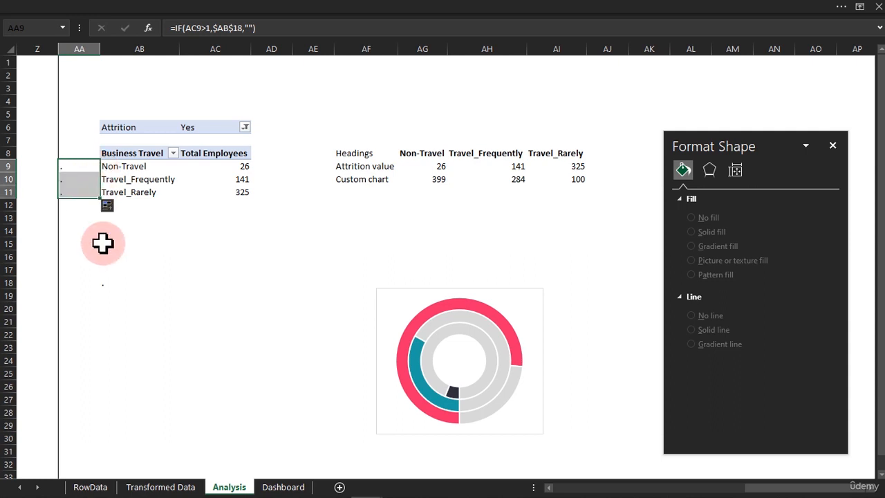
- Center the period markers in AA9:AA11 horizontally and vertically and make them bold
{"action": "left_click", "coordinate": [176, 10]}
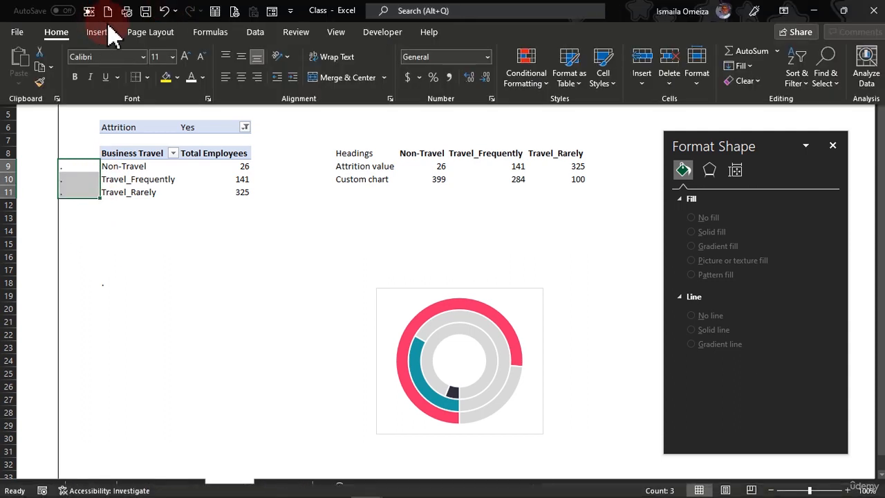
{"action": "left_click", "coordinate": [243, 76]}
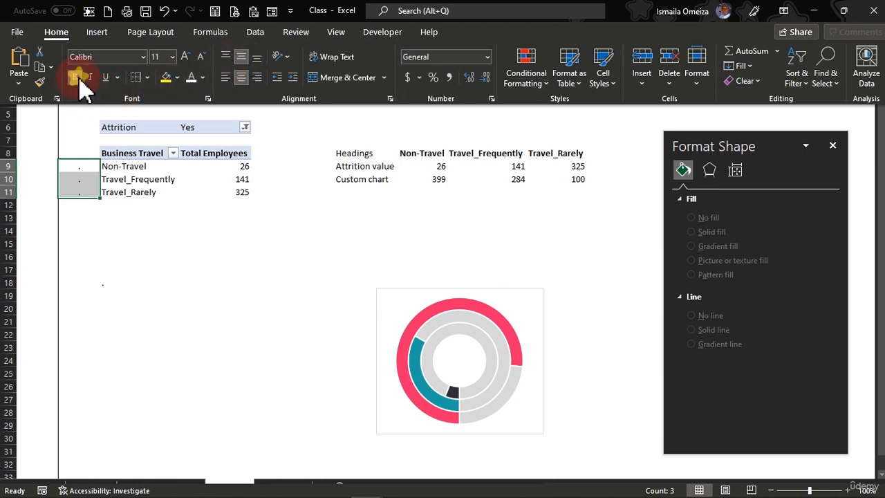
{"action": "key", "text": "ctrl+shift+F1"}
{"action": "left_click", "coordinate": [193, 239]}
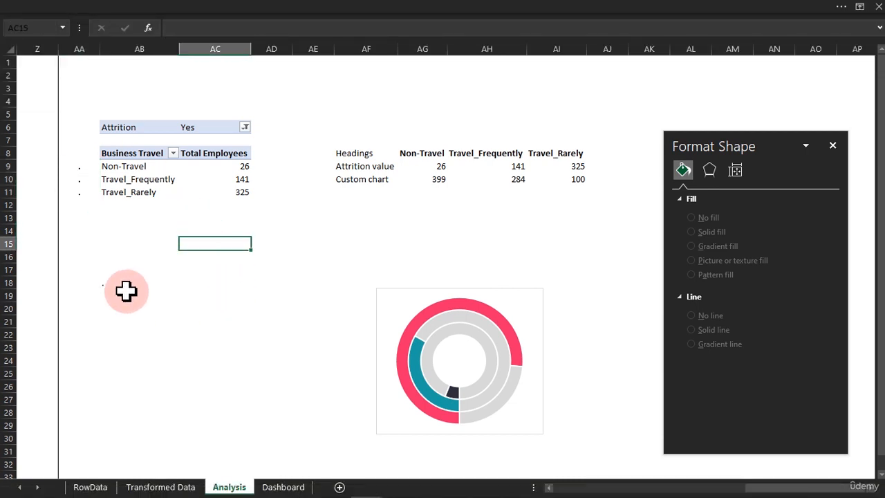
- Try to paste the doughnut chart onto the Business Travels card of the Dashboard sheet, undo the paste and return to the Analysis sheet
{"action": "left_click", "coordinate": [387, 290]}
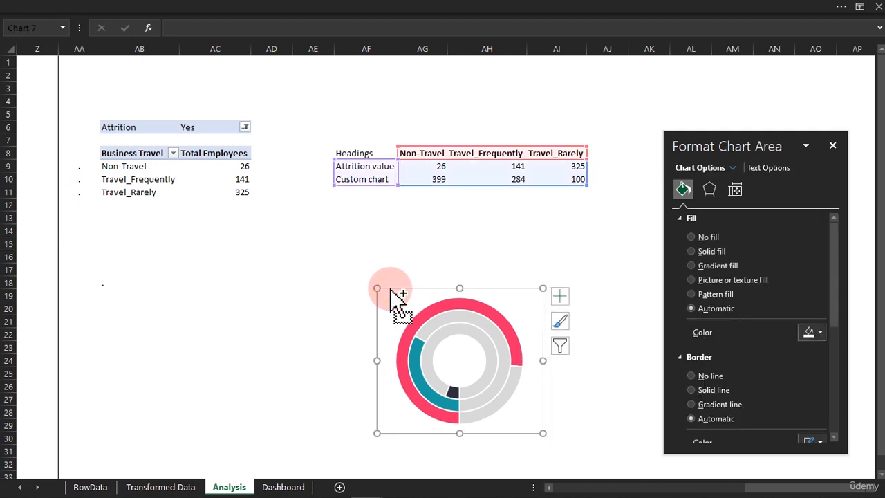
{"action": "left_click", "coordinate": [283, 486]}
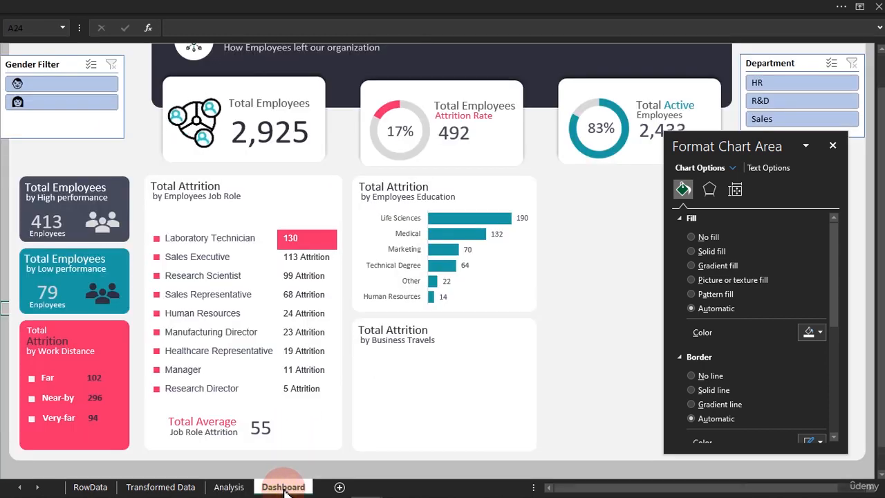
{"action": "left_click", "coordinate": [450, 388]}
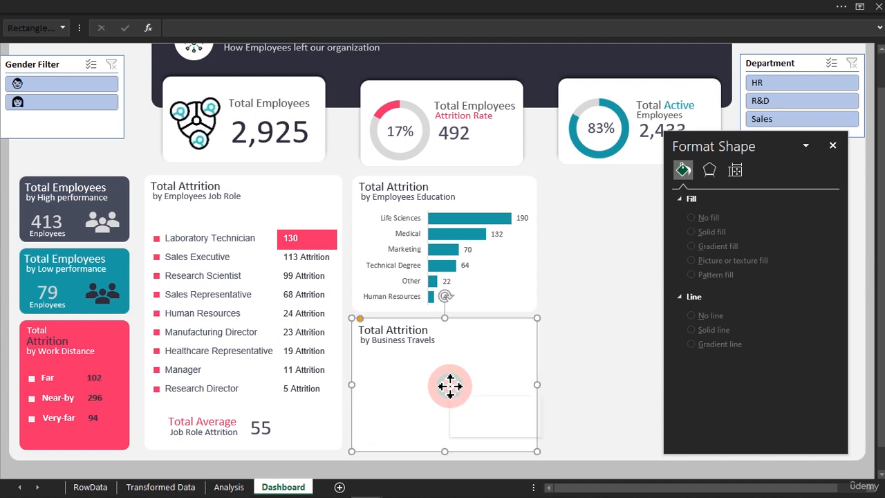
{"action": "right_click", "coordinate": [450, 386]}
{"action": "left_click", "coordinate": [484, 125]}
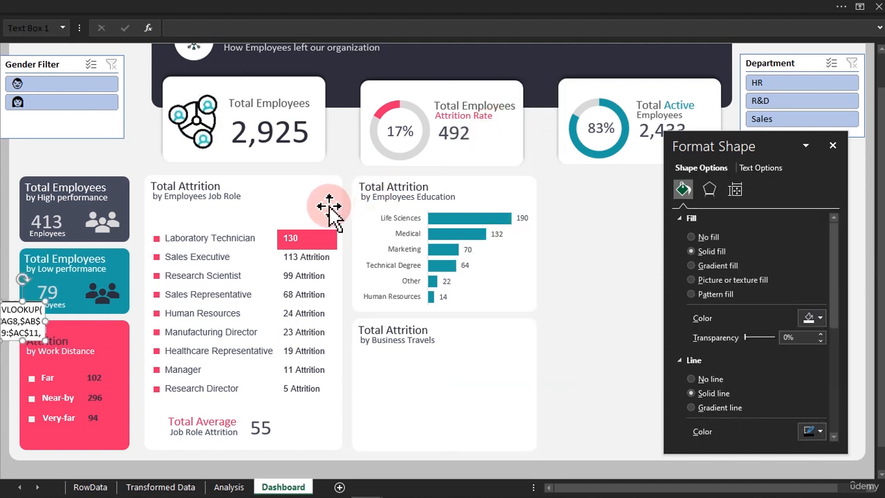
{"action": "key", "text": "ctrl+z"}
{"action": "key", "text": "ctrl+Page_Up"}
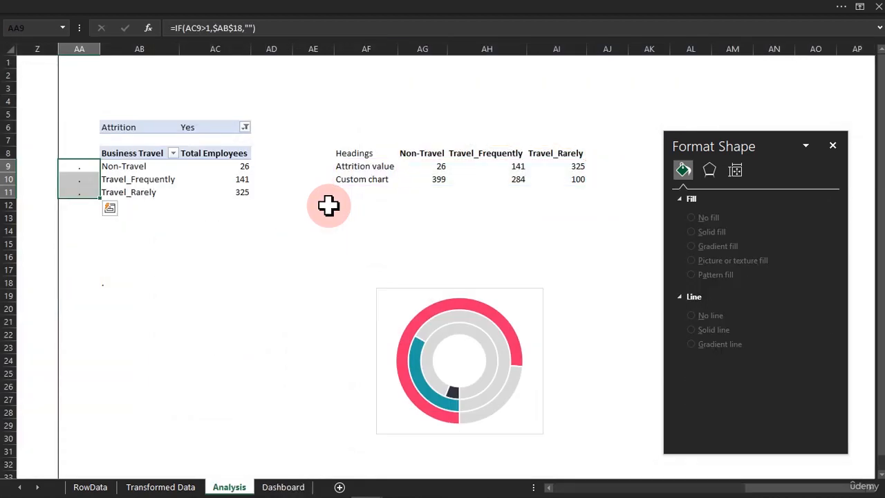
- Cut the whole doughnut chart from the Analysis sheet and paste it onto the Dashboard sheet
{"action": "left_click", "coordinate": [438, 304]}
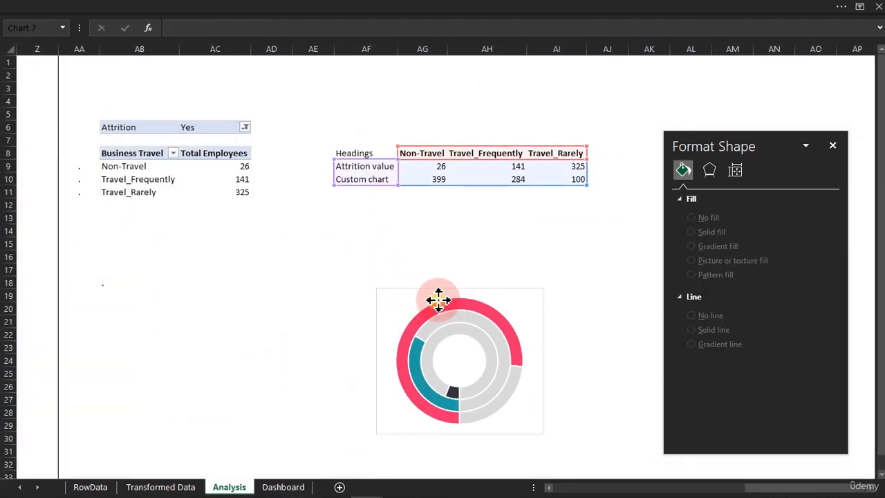
{"action": "left_click", "coordinate": [452, 290]}
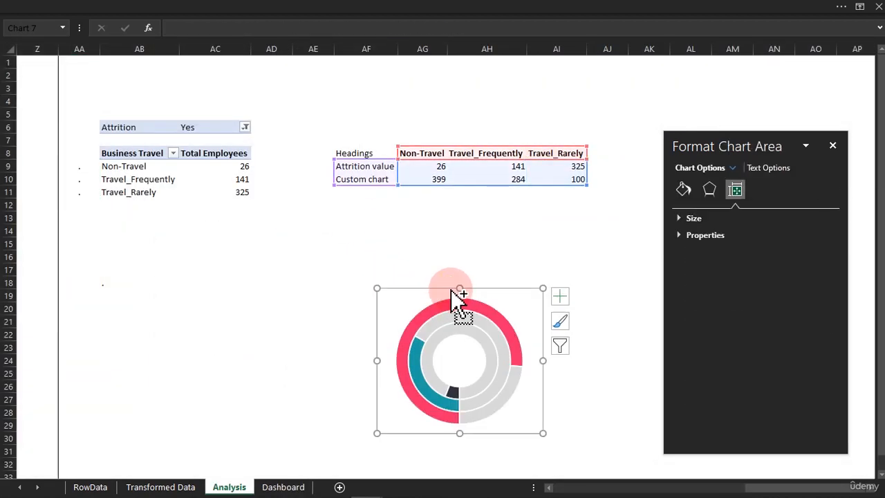
{"action": "key", "text": "Delete"}
{"action": "key", "text": "ctrl+v"}
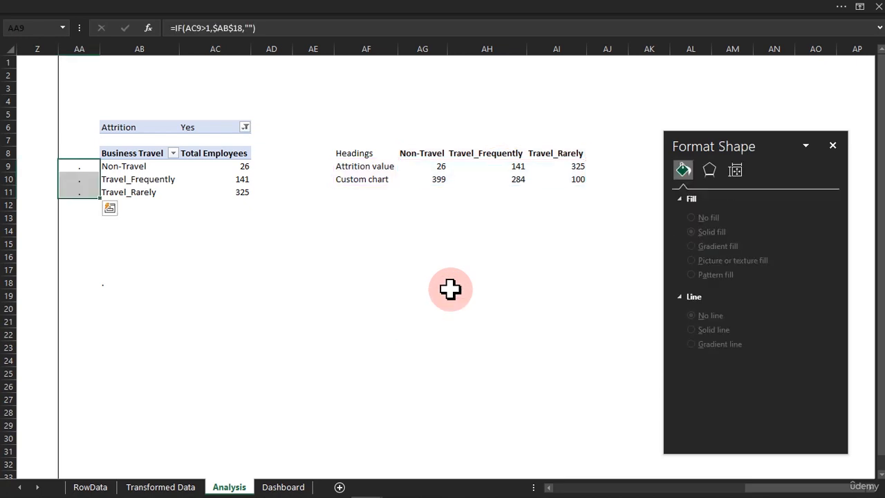
{"action": "left_click", "coordinate": [280, 487]}
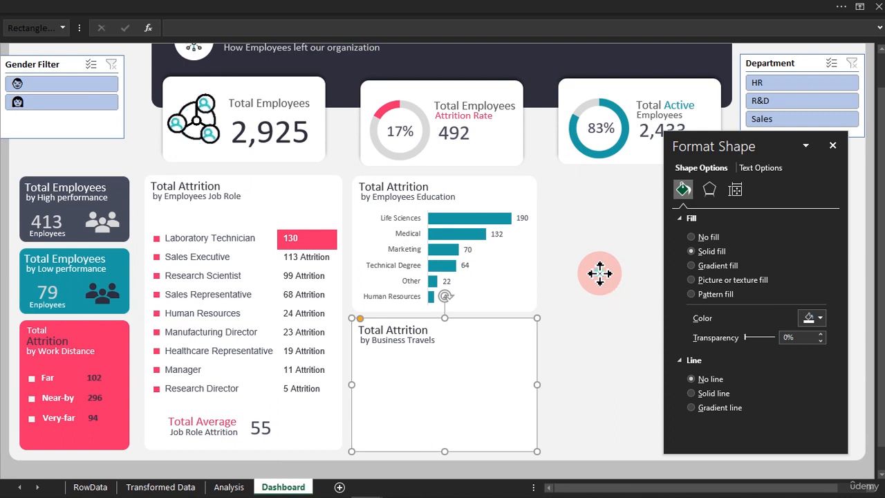
{"action": "right_click", "coordinate": [599, 273]}
{"action": "left_click", "coordinate": [637, 235]}
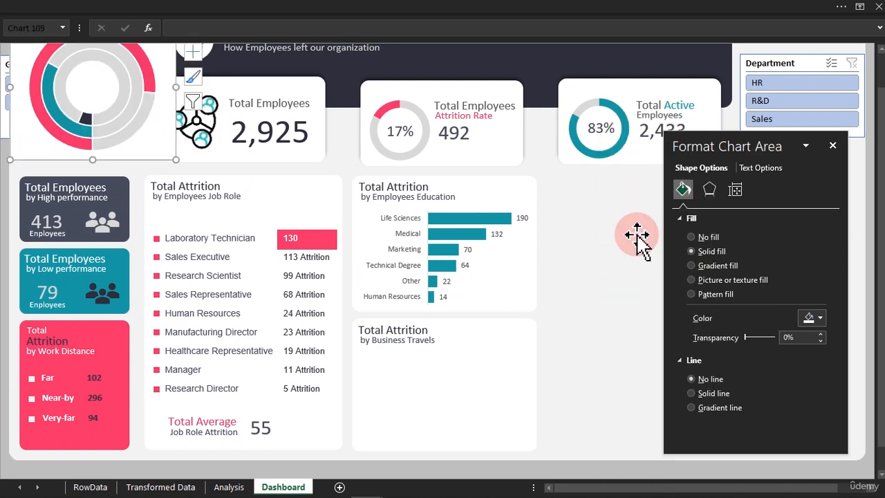
- Move the pasted doughnut chart over the Business Travels card and set it to no fill and no border line
{"action": "left_click_drag", "start_coordinate": [149, 159], "coordinate": [501, 455]}
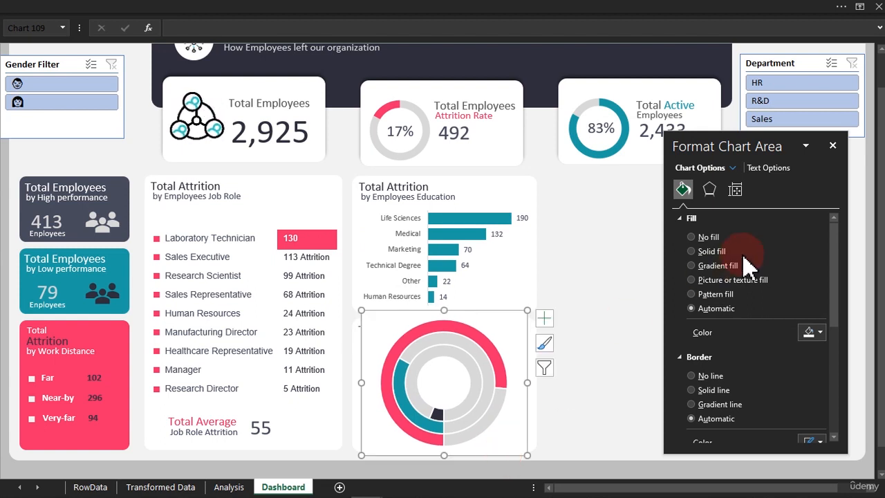
{"action": "left_click", "coordinate": [704, 238]}
{"action": "left_click", "coordinate": [703, 349]}
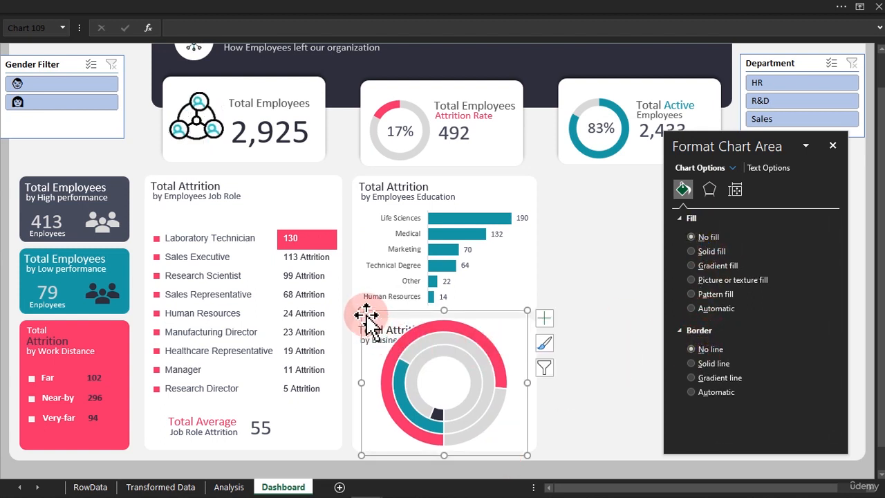
- Shrink the doughnut chart and position it in the lower-right part of the Business Travels card
{"action": "left_click_drag", "start_coordinate": [362, 311], "coordinate": [430, 349]}
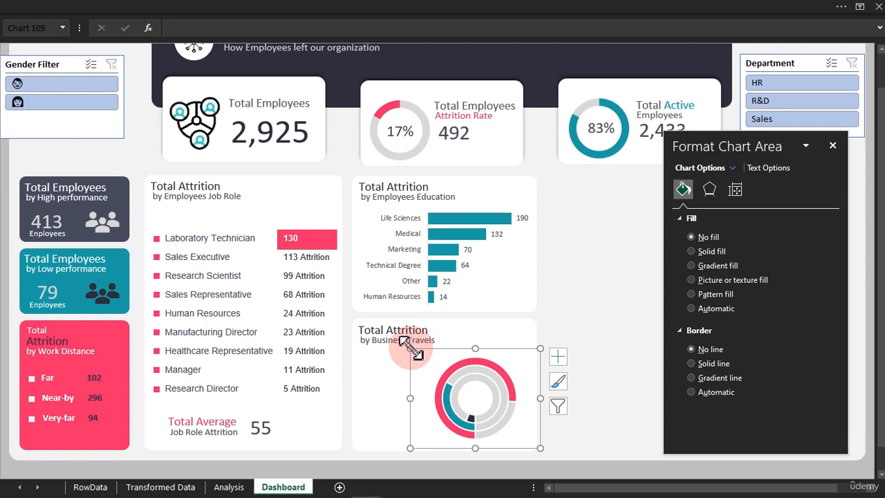
{"action": "left_click_drag", "start_coordinate": [433, 347], "coordinate": [439, 348]}
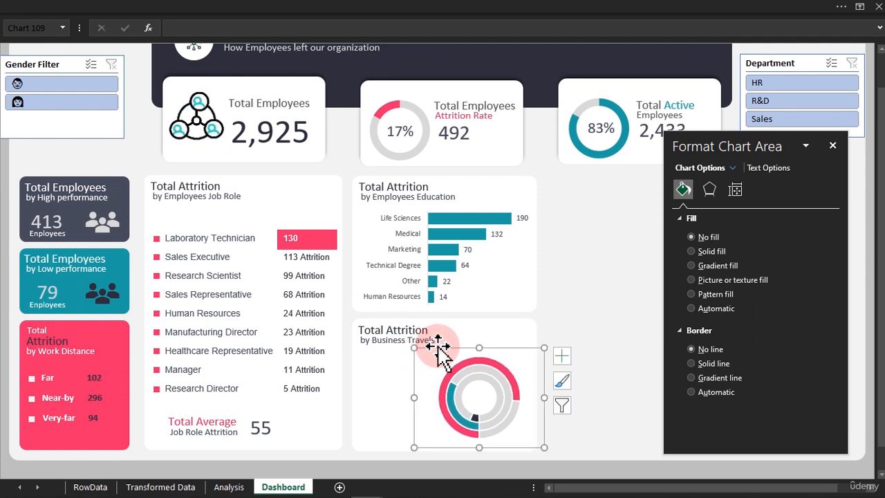
{"action": "left_click", "coordinate": [606, 280]}
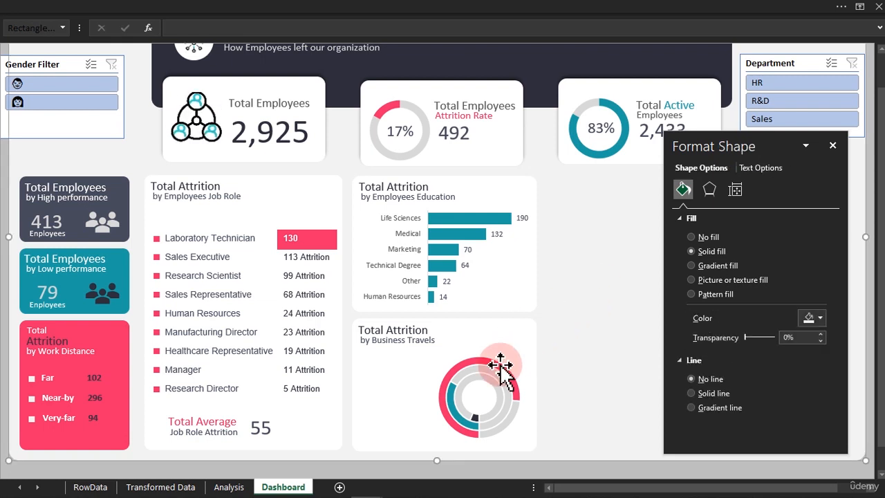
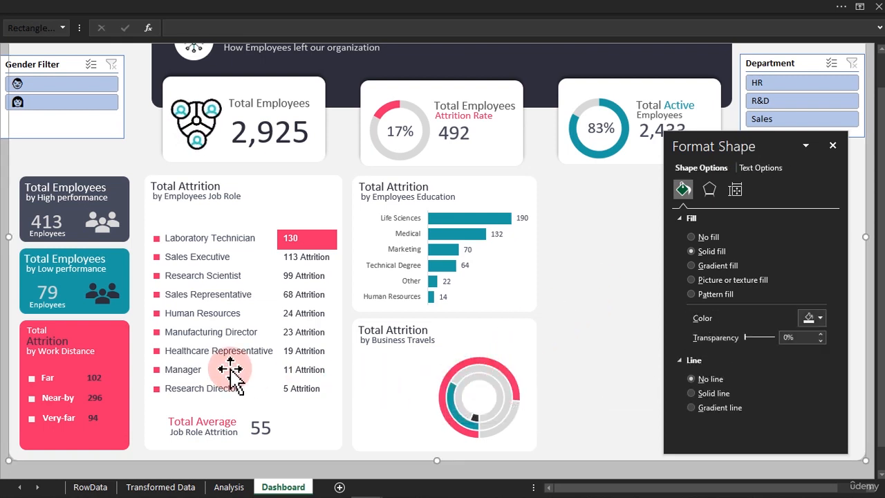
- Duplicate the "by Business Travels" text box and place the copy below the card heading, beside the chart
{"action": "left_click", "coordinate": [379, 339]}
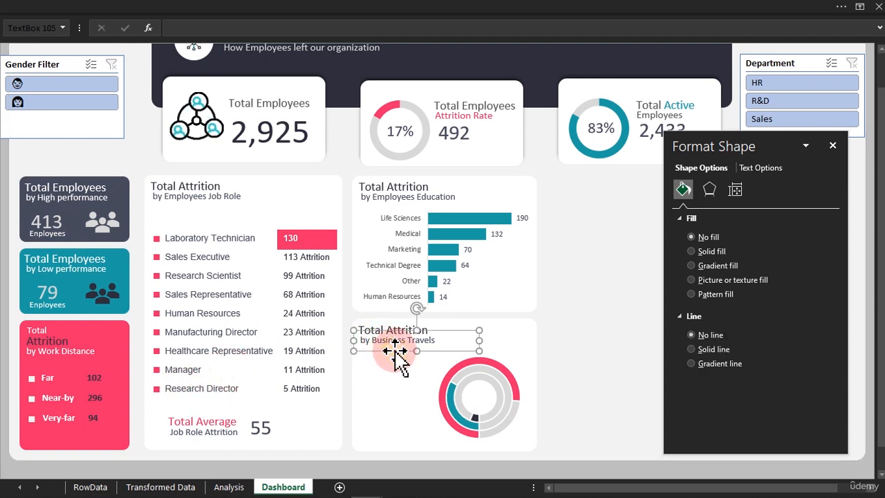
{"action": "key", "text": "ctrl+d"}
{"action": "left_click_drag", "start_coordinate": [397, 357], "coordinate": [394, 383]}
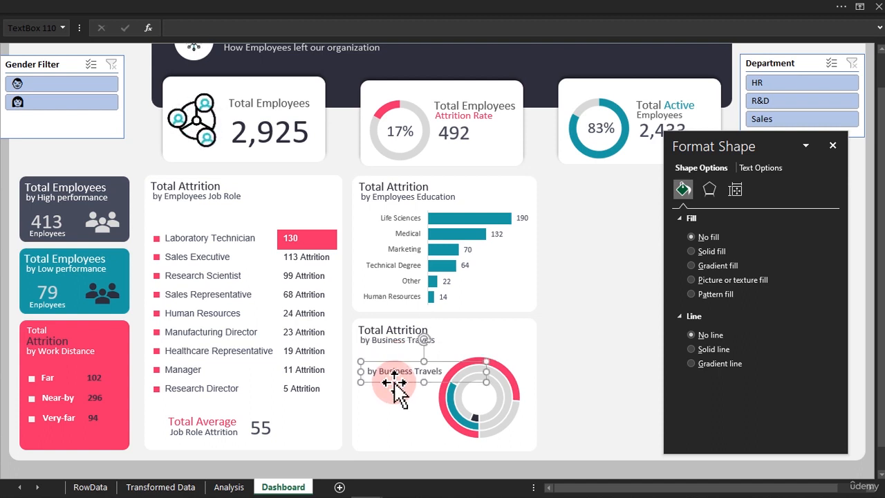
- Link the duplicated text box to =Analysis!AB9 and narrow it so it ends before the doughnut chart
{"action": "left_click", "coordinate": [235, 29]}
{"action": "type", "text": "="}
{"action": "left_click", "coordinate": [229, 487]}
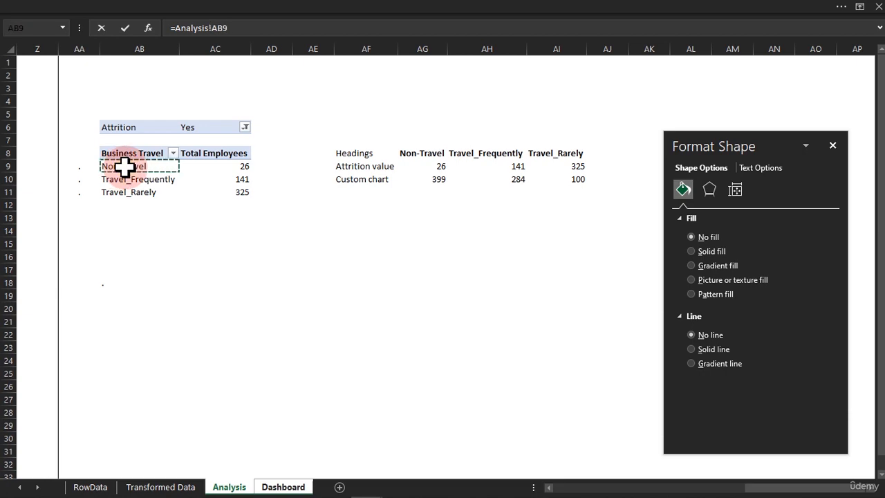
{"action": "key", "text": "Return"}
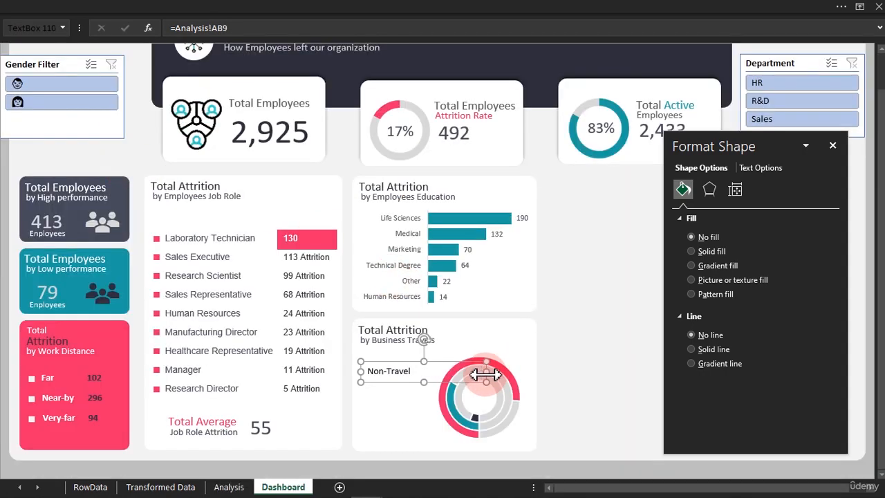
{"action": "left_click", "coordinate": [486, 374]}
{"action": "left_click", "coordinate": [427, 372]}
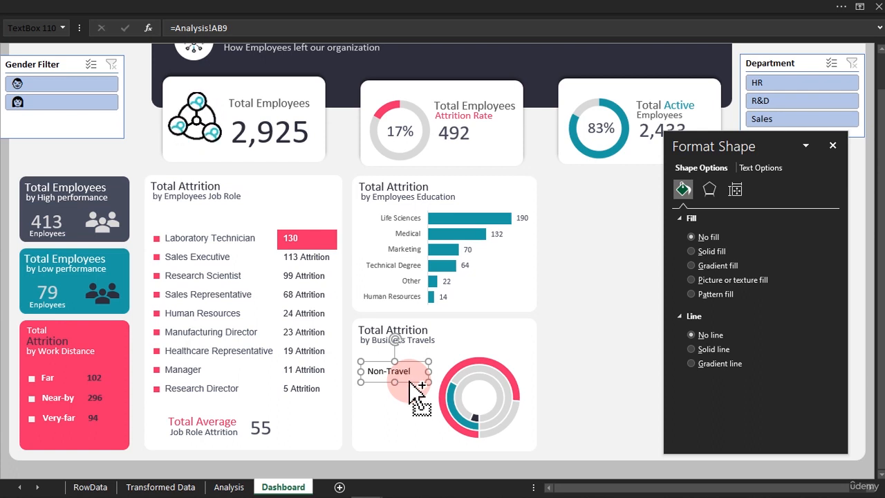
- Place a copy of the Non-Travel label directly below it and link the copy to =Analysis!AB10
{"action": "left_click_drag", "start_coordinate": [410, 380], "coordinate": [408, 407]}
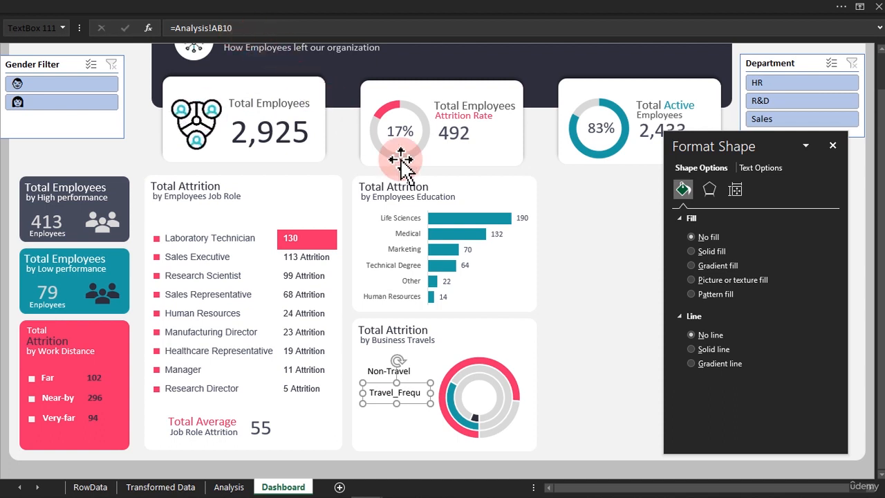
- Widen the Travel_Frequently label, place a copy of it directly below, and link the copy to =Analysis!AB11
{"action": "mouse_move", "coordinate": [430, 393]}
{"action": "left_mouse_down"}
{"action": "mouse_move", "coordinate": [442, 393]}
{"action": "mouse_move", "coordinate": [431, 407]}
{"action": "left_mouse_up"}
{"action": "left_click", "coordinate": [235, 28]}
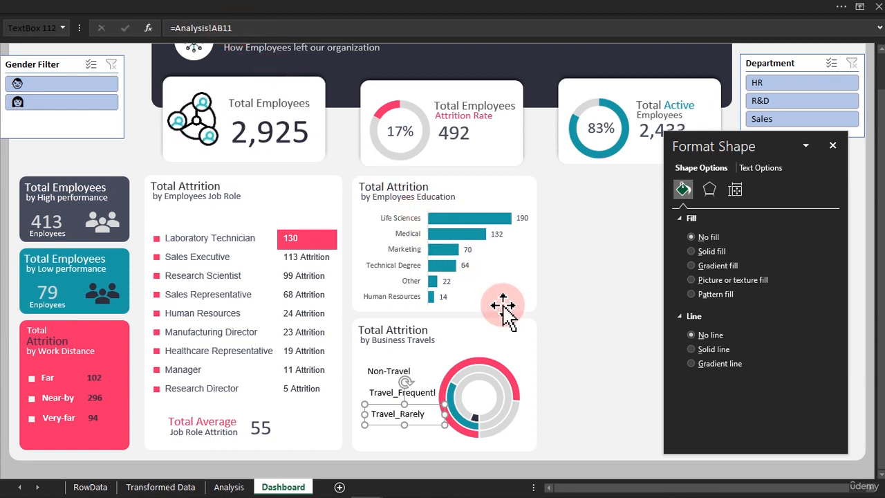
- Shift the Non-Travel, Travel_Frequently and Travel_Rarely labels slightly away from the chart, tighten their spacing, and select all three
{"action": "left_click", "coordinate": [407, 372]}
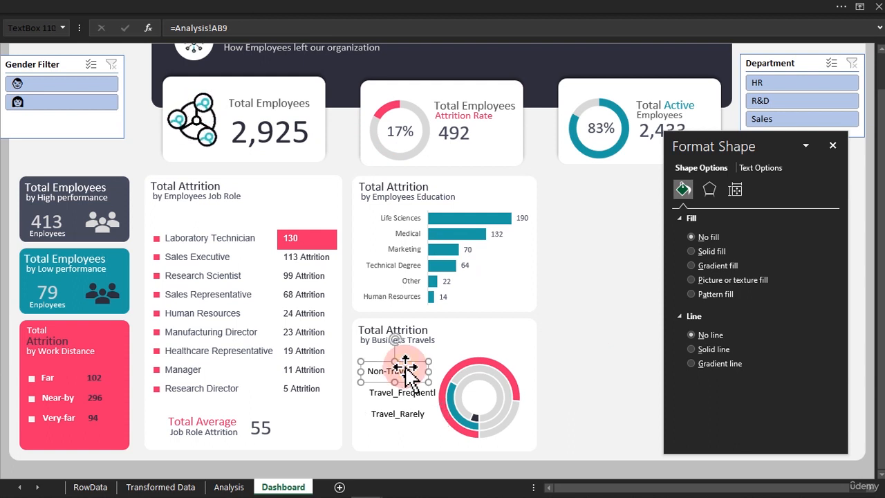
{"action": "left_click", "coordinate": [408, 393]}
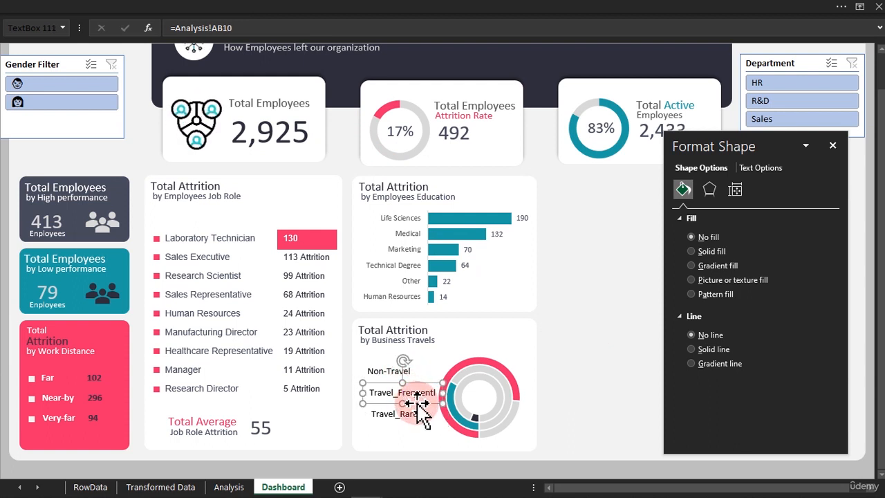
{"action": "left_click", "coordinate": [397, 371]}
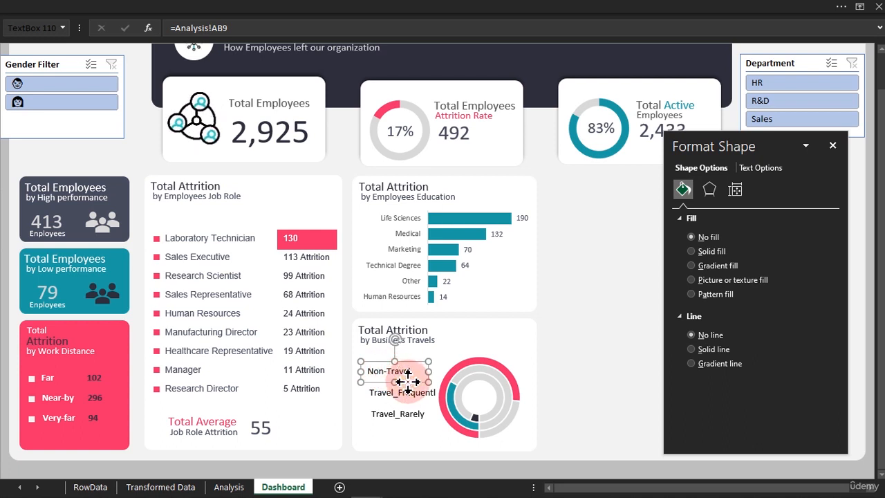
{"action": "left_click_drag", "start_coordinate": [407, 381], "coordinate": [419, 419]}
{"action": "left_click", "coordinate": [409, 391]}
{"action": "left_click", "coordinate": [417, 419]}
{"action": "left_click", "coordinate": [423, 391], "text": "shift"}
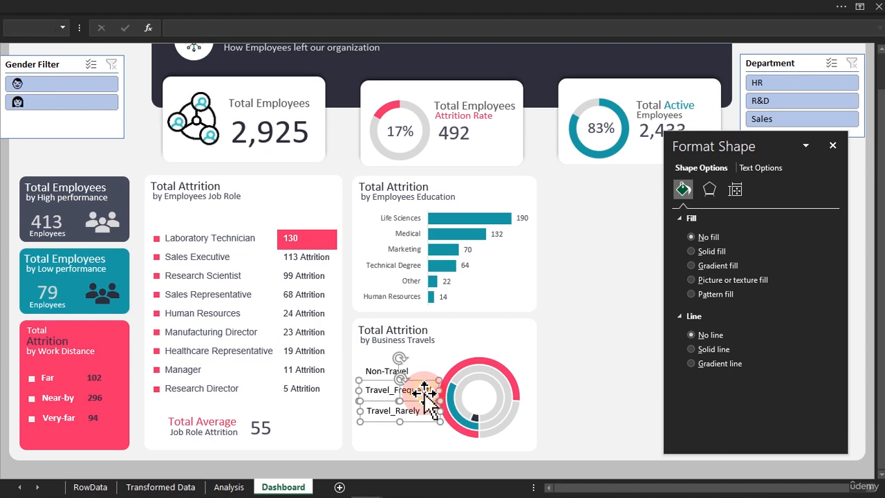
{"action": "left_click", "coordinate": [419, 371], "text": "shift"}
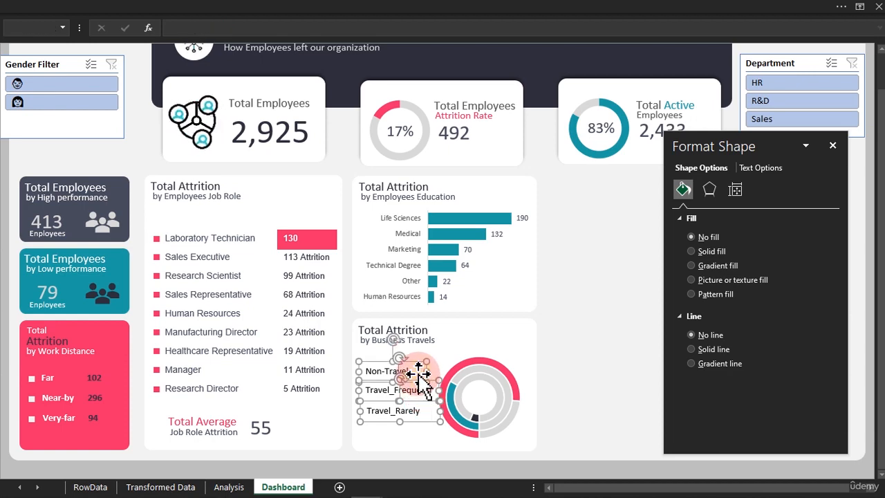
- Try to distribute the three selected travel labels horizontally, and undo the distribution
{"action": "left_click", "coordinate": [444, 10]}
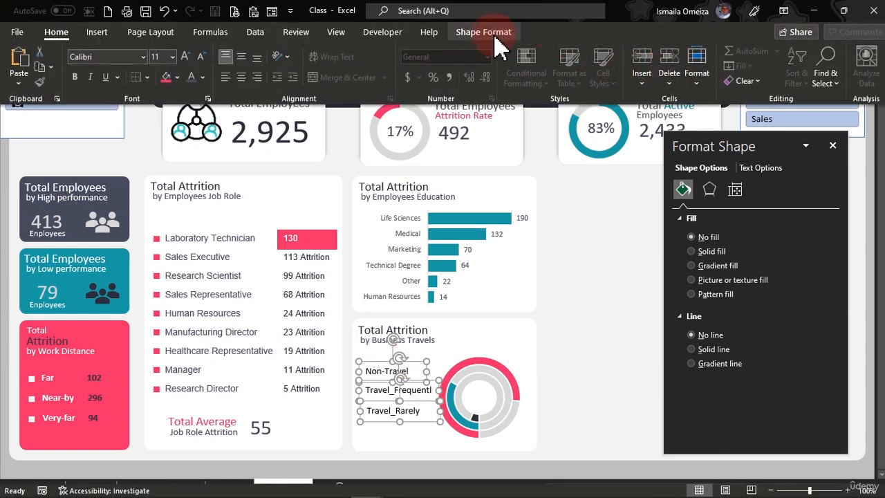
{"action": "left_click", "coordinate": [495, 36]}
{"action": "left_click", "coordinate": [722, 51]}
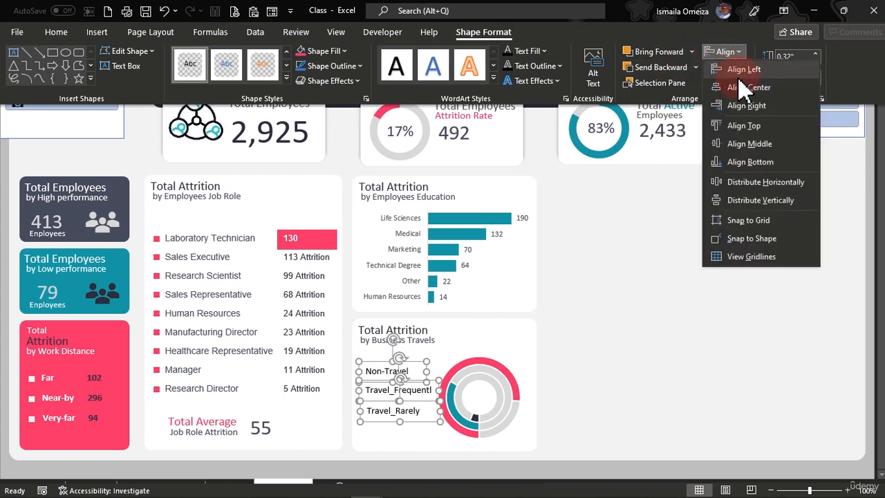
{"action": "left_click", "coordinate": [753, 182]}
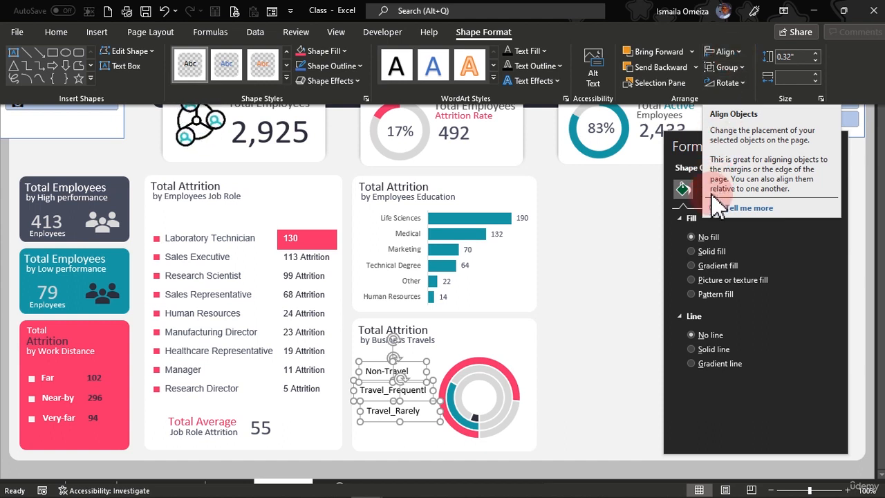
{"action": "left_click", "coordinate": [636, 297]}
{"action": "key", "text": "ctrl+z"}
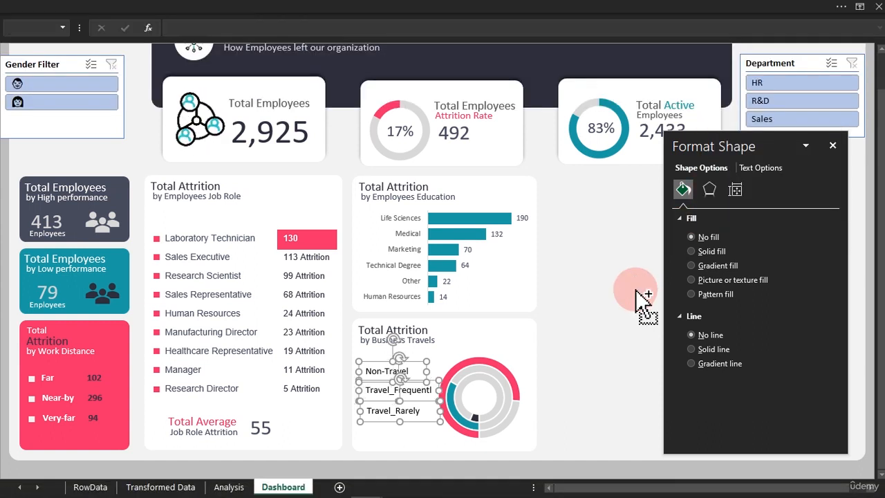
- Align the three travel labels to their left edges and distribute them vertically
{"action": "left_click", "coordinate": [624, 10]}
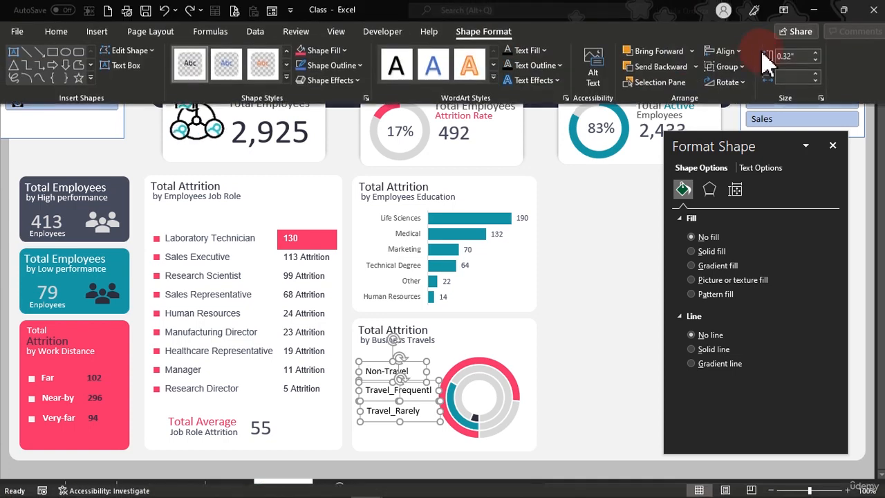
{"action": "left_click", "coordinate": [734, 53]}
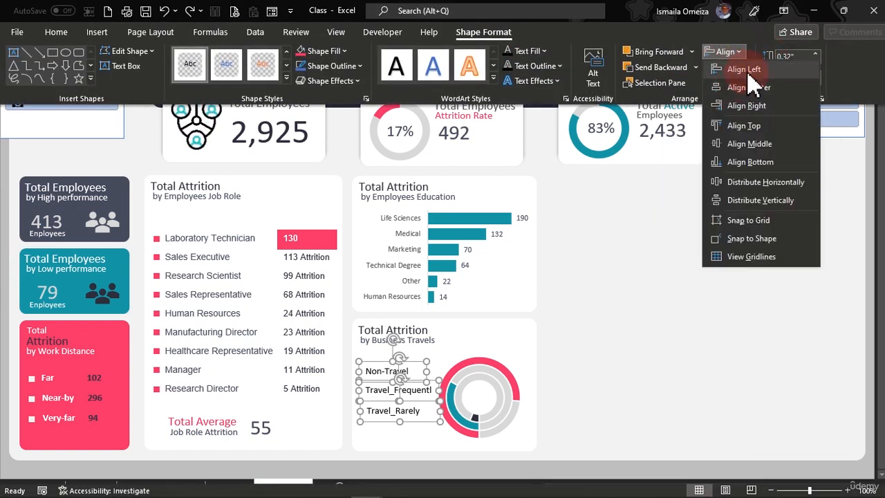
{"action": "left_click", "coordinate": [748, 71]}
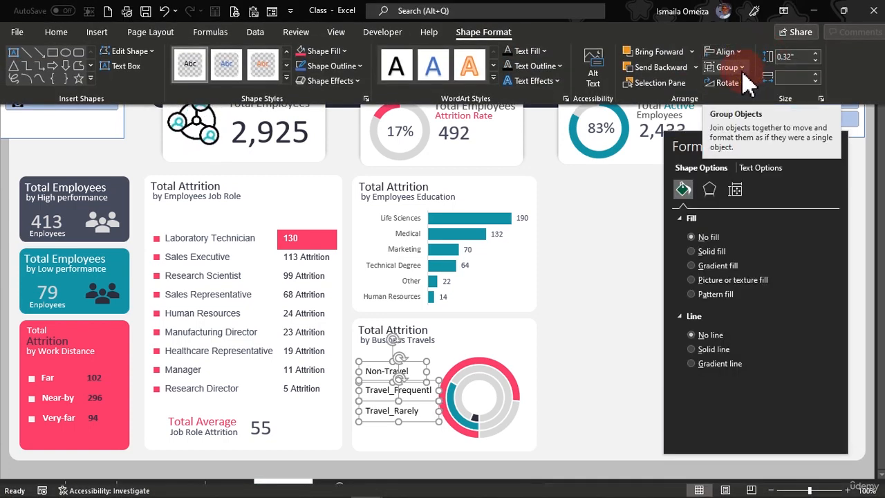
{"action": "left_click", "coordinate": [726, 53]}
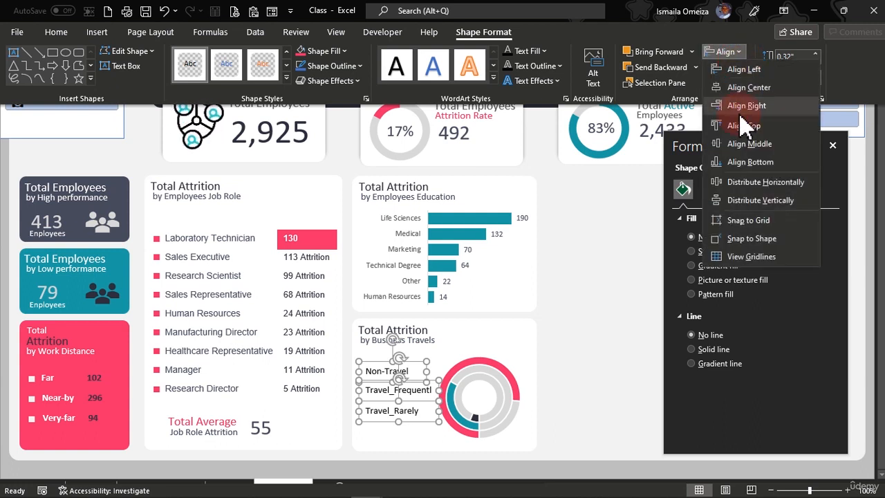
{"action": "left_click", "coordinate": [757, 199]}
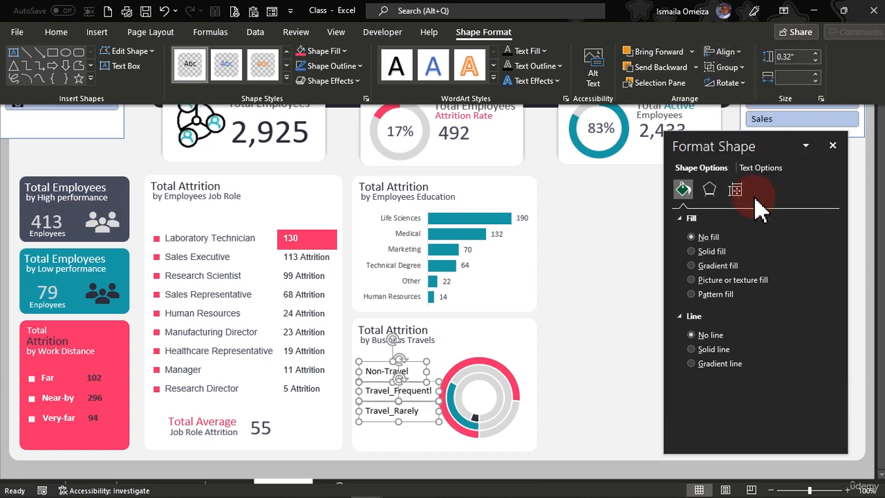
{"action": "left_click", "coordinate": [552, 407]}
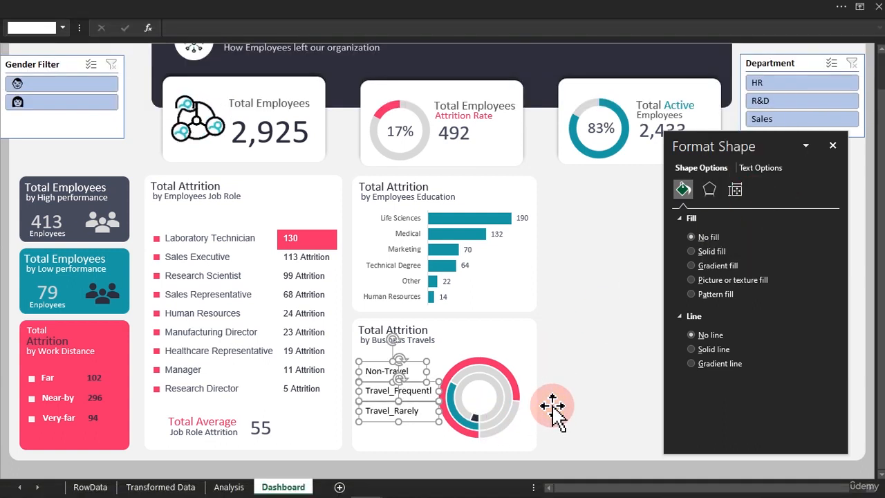
- Shrink the business travel doughnut chart from its lower-left corner so it clears the category labels
{"action": "left_click", "coordinate": [509, 422]}
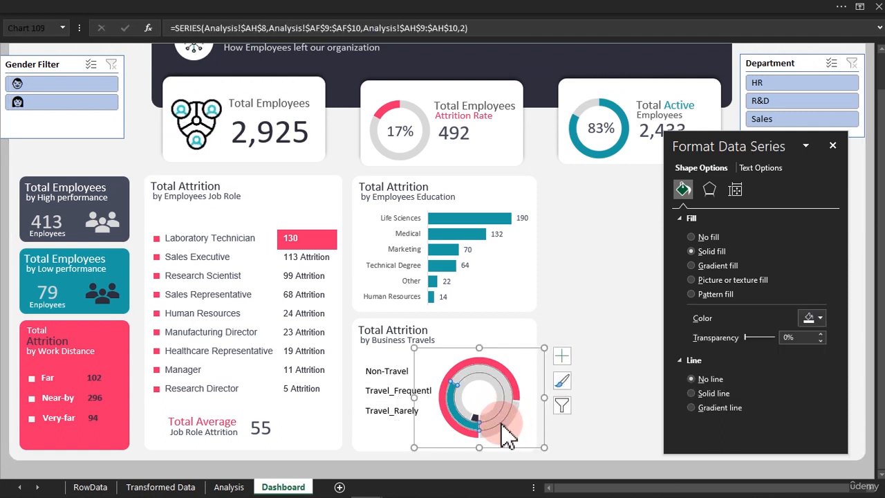
{"action": "left_click", "coordinate": [510, 449]}
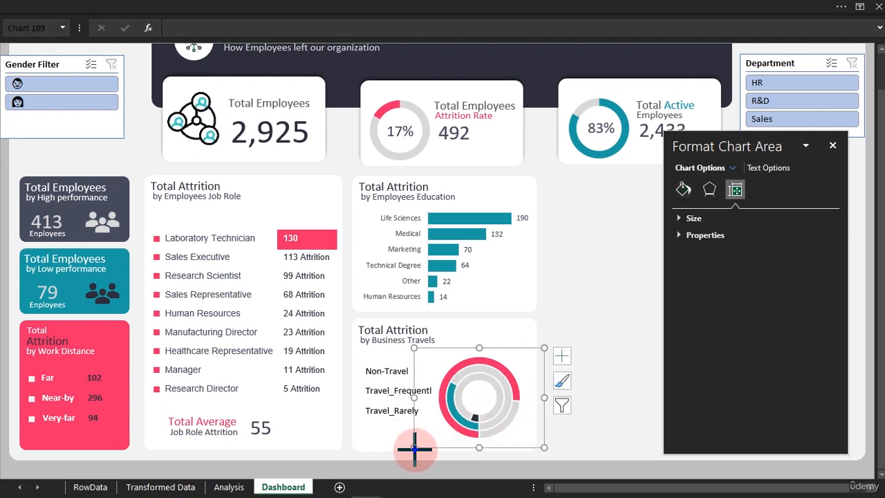
{"action": "left_click_drag", "start_coordinate": [414, 447], "coordinate": [459, 442]}
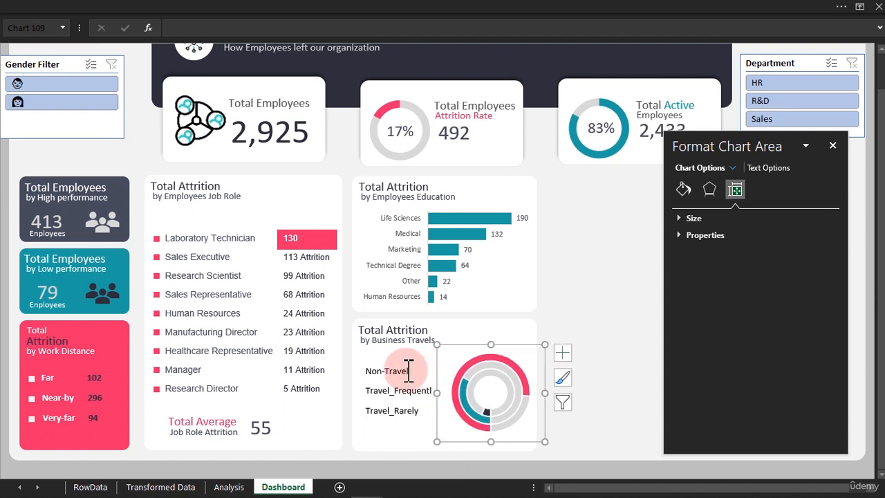
{"action": "left_click", "coordinate": [602, 355]}
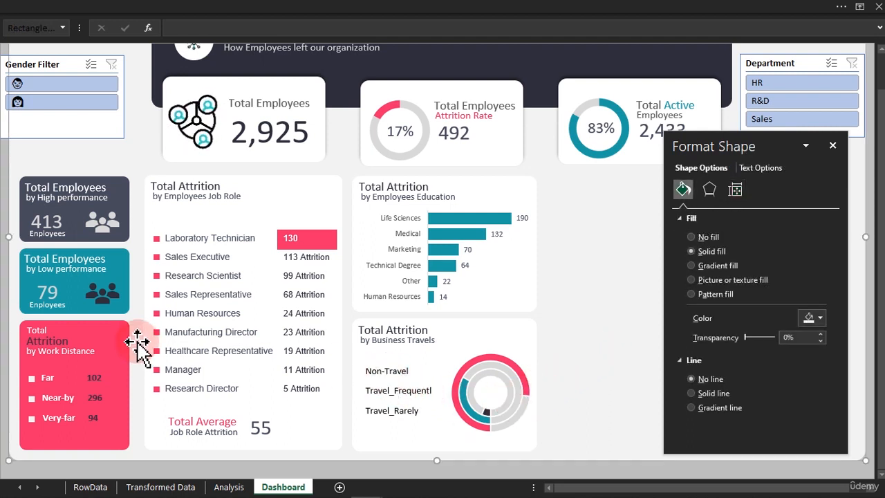
- Duplicate a pink square bullet from the Job Role card and place the copy beside the Non-Travel label
{"action": "left_click", "coordinate": [155, 312]}
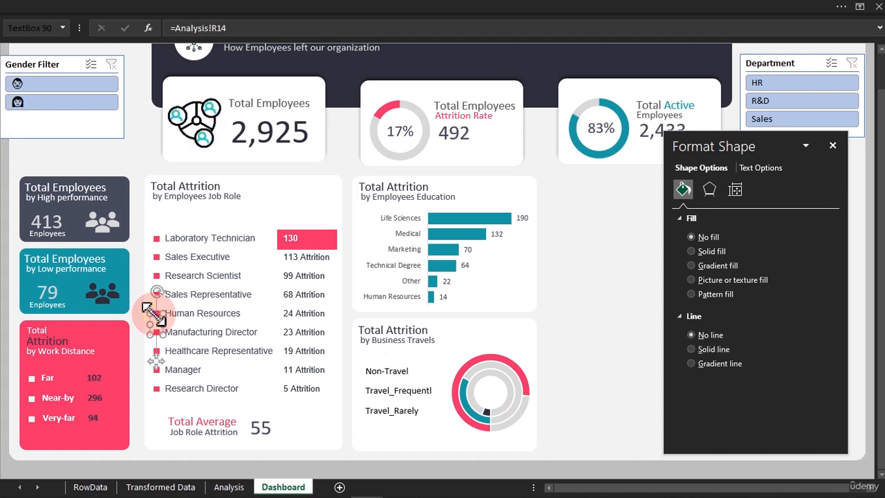
{"action": "key", "text": "ctrl+d"}
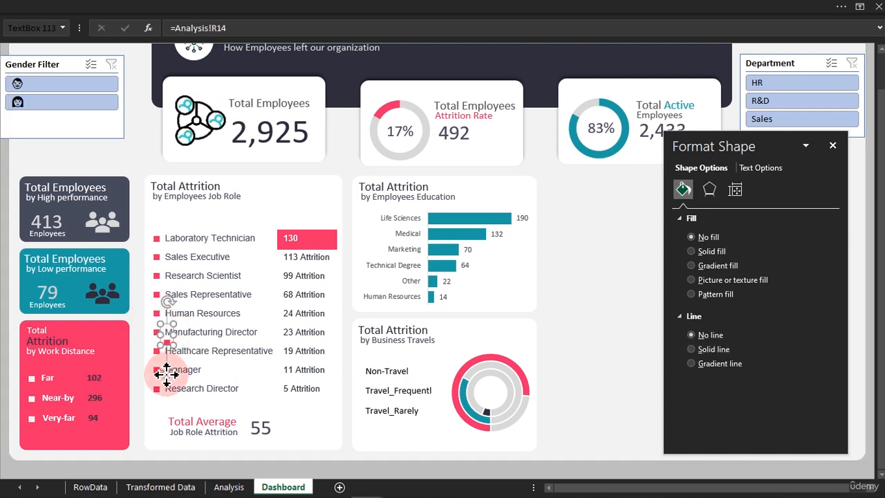
{"action": "left_click_drag", "start_coordinate": [165, 374], "coordinate": [358, 401]}
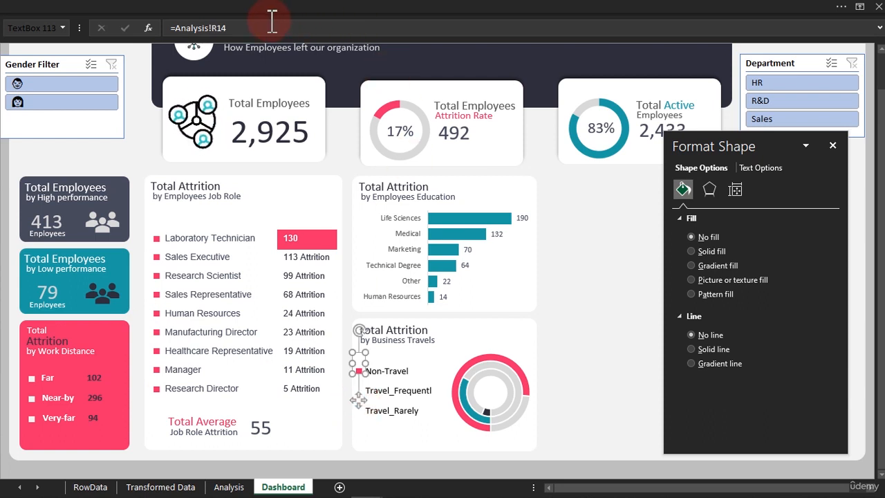
- Link the copied bullet to =Analysis!AA9 and check the bullet formulas in AA9:AA11 on the Analysis sheet
{"action": "left_click", "coordinate": [222, 28]}
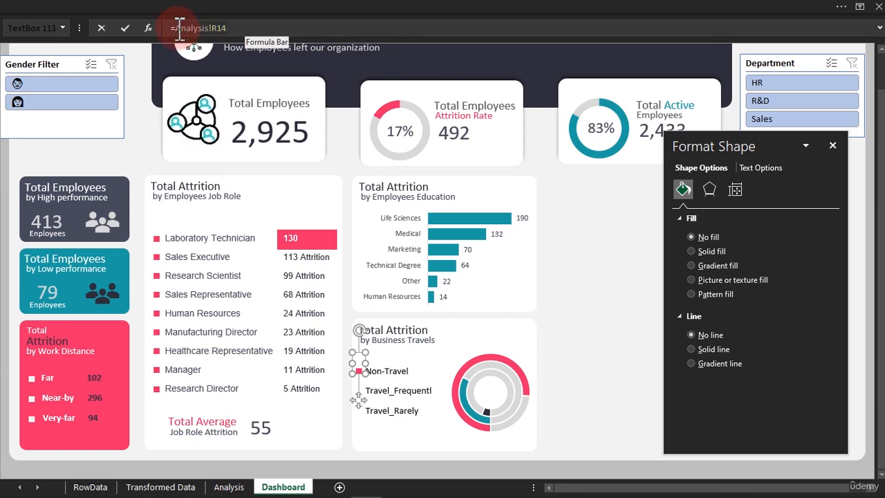
{"action": "left_click", "coordinate": [231, 487]}
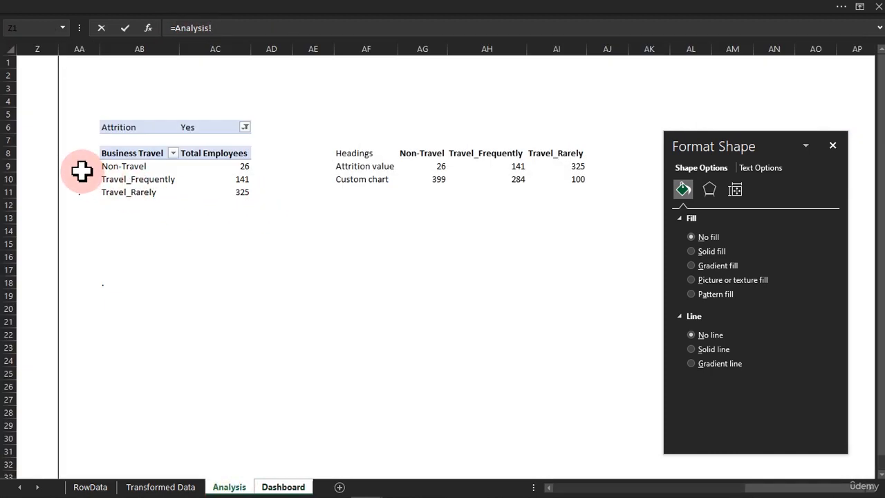
{"action": "key", "text": "Return"}
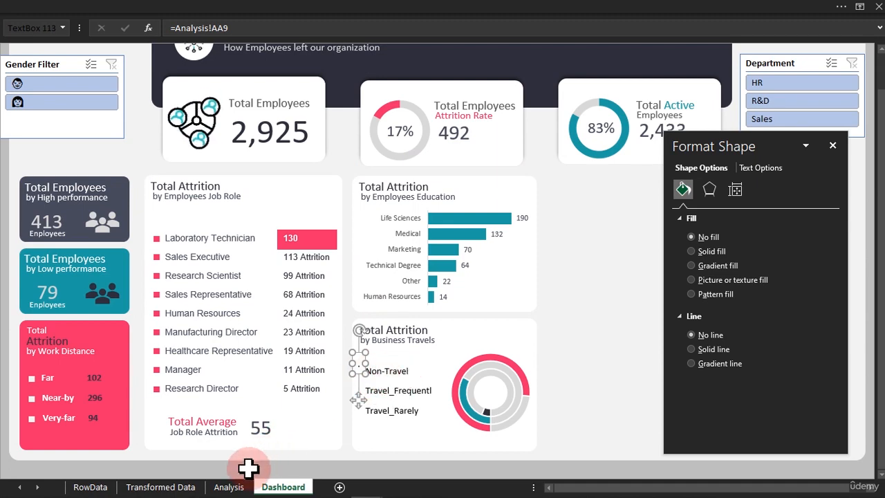
{"action": "left_click", "coordinate": [227, 485]}
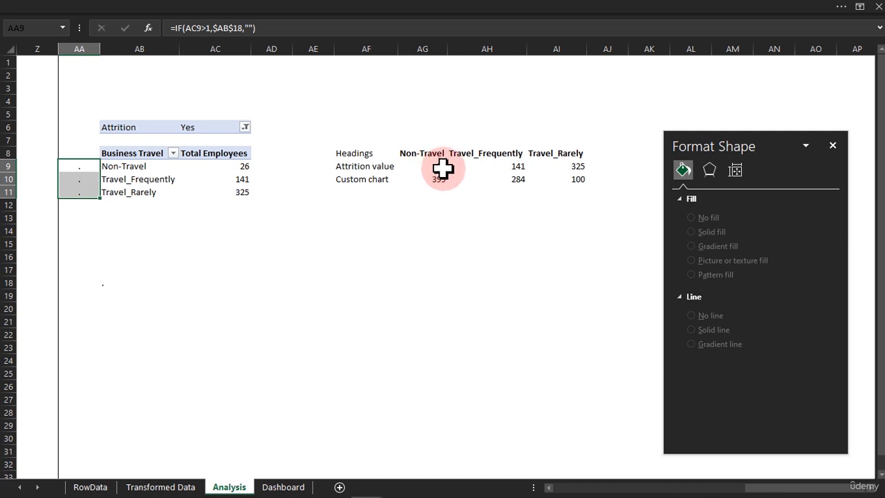
{"action": "left_click", "coordinate": [282, 486]}
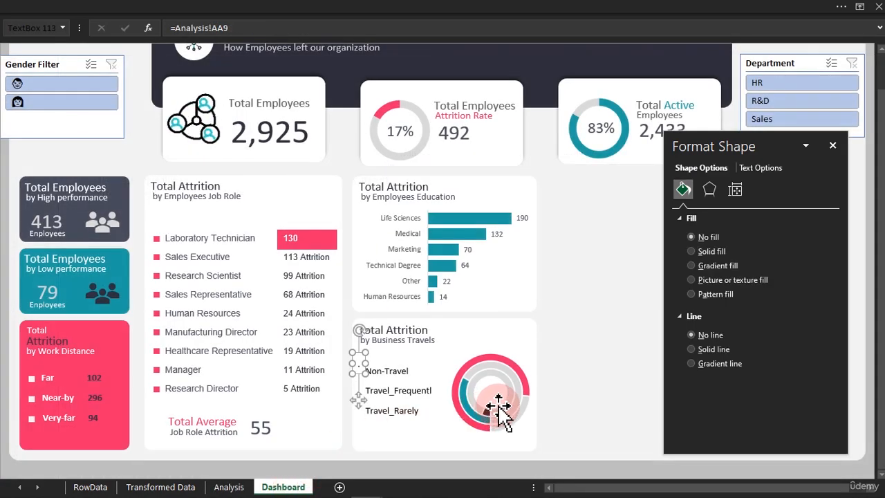
- Format the Non-Travel bullet in the inner ring's dark navy colour with Arial Black at size 32
{"action": "mouse_move", "coordinate": [487, 411]}
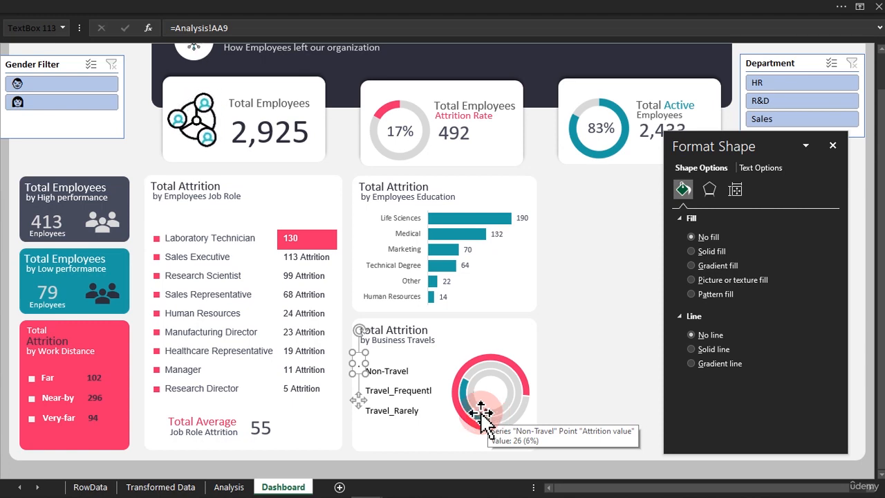
{"action": "left_click", "coordinate": [182, 5]}
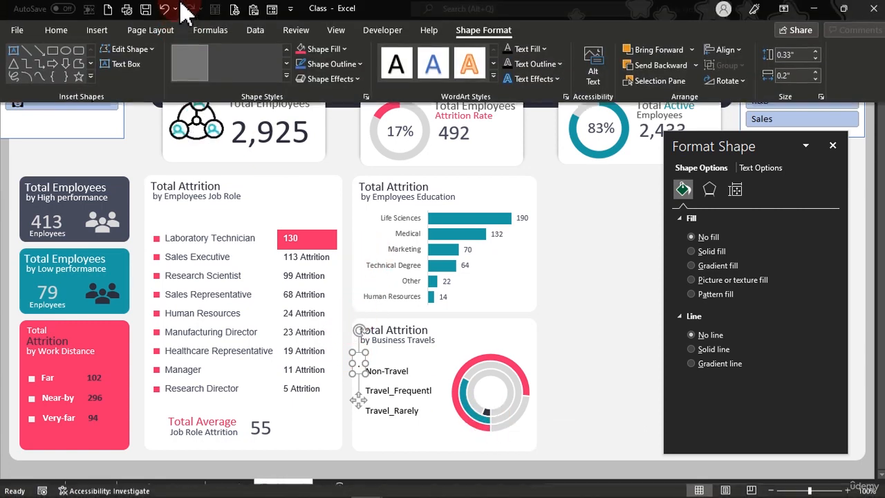
{"action": "left_click", "coordinate": [56, 31]}
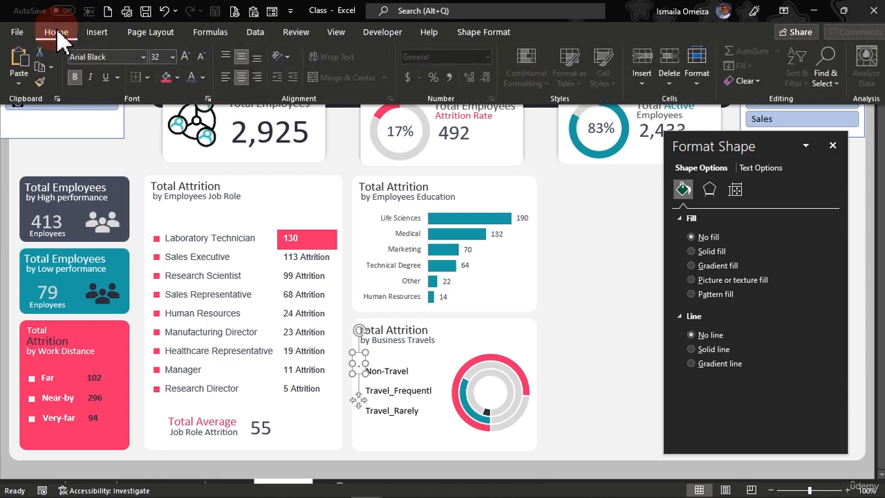
{"action": "left_click", "coordinate": [202, 78]}
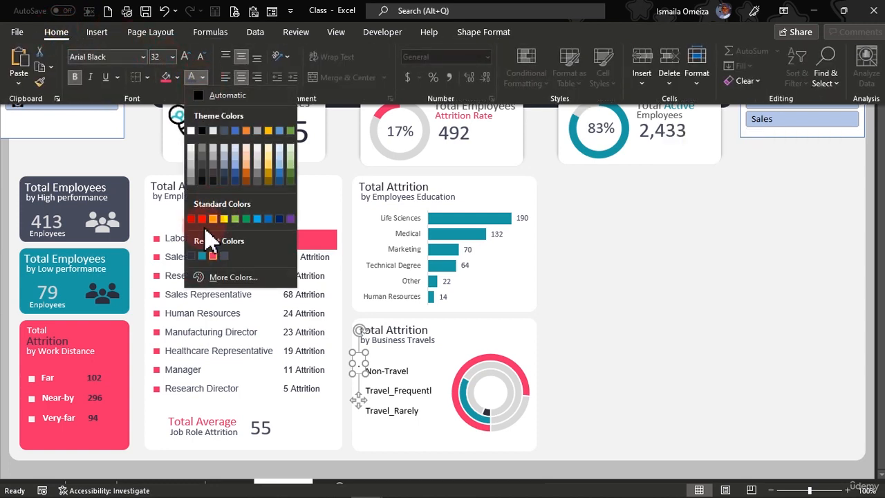
{"action": "left_click", "coordinate": [192, 256]}
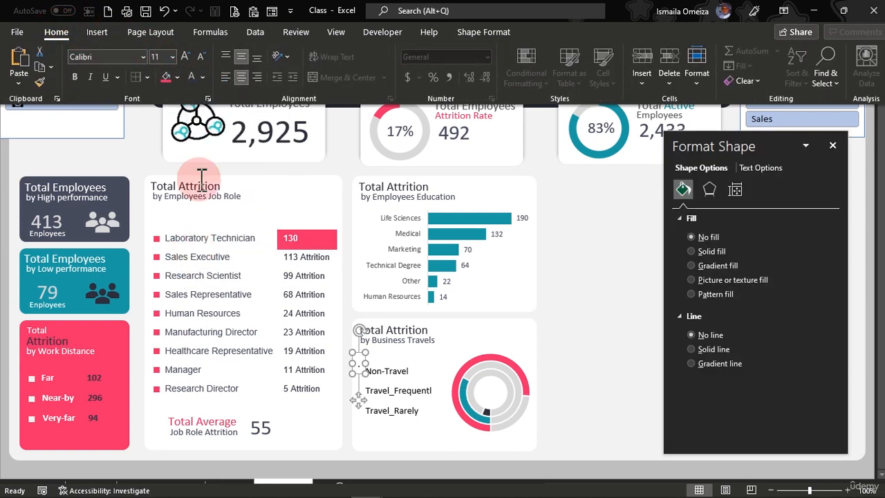
{"action": "left_click", "coordinate": [173, 56]}
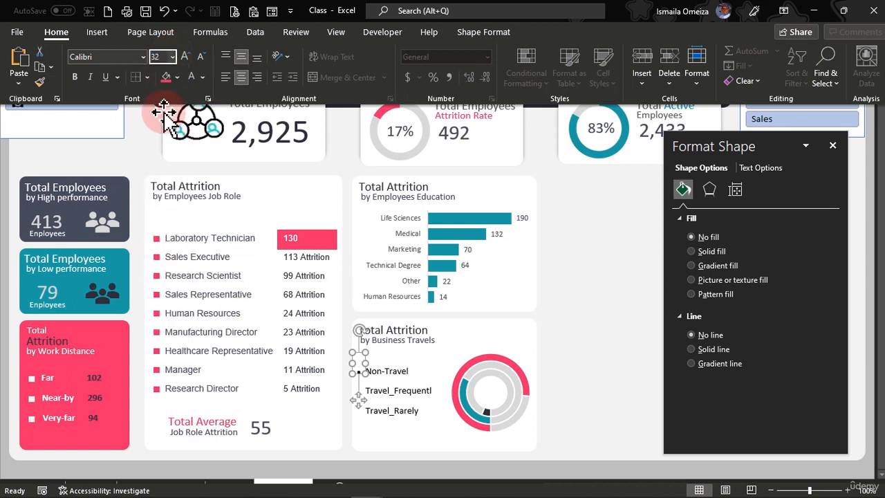
{"action": "left_click", "coordinate": [124, 57]}
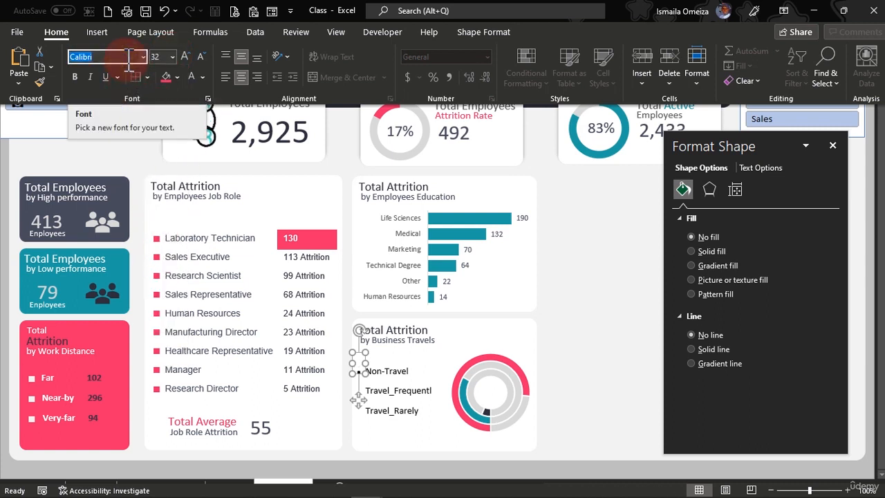
{"action": "type", "text": "Arial Black"}
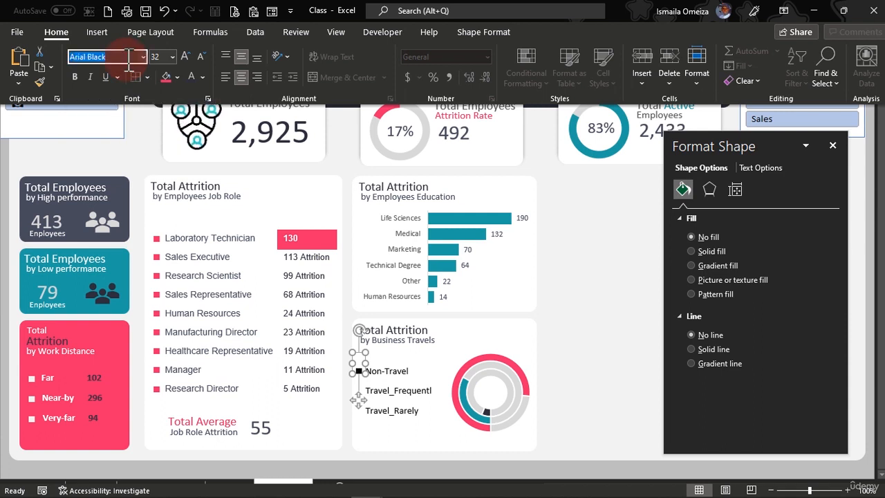
- Duplicate the Non-Travel bullet and place the copy beside the Travel_Frequently label
{"action": "left_click", "coordinate": [358, 401]}
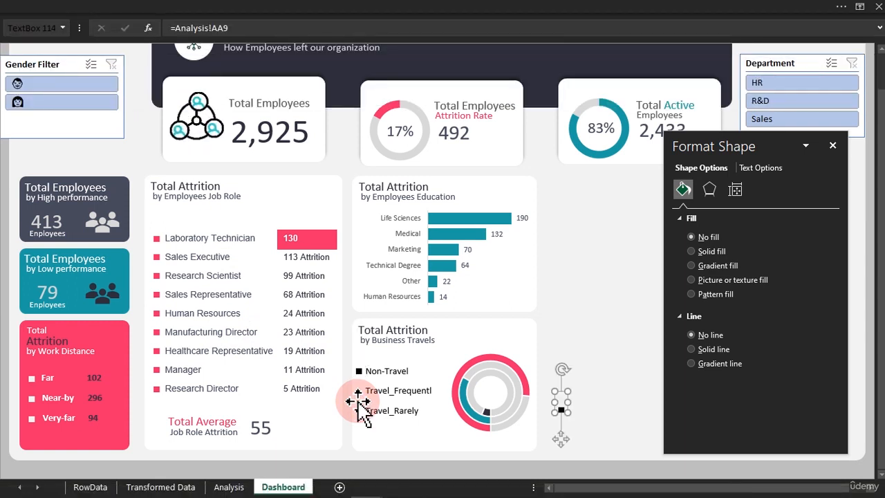
{"action": "left_click", "coordinate": [568, 435]}
{"action": "left_click", "coordinate": [451, 408]}
{"action": "mouse_move", "coordinate": [451, 408]}
{"action": "left_mouse_down"}
{"action": "mouse_move", "coordinate": [356, 410]}
{"action": "mouse_move", "coordinate": [364, 424]}
{"action": "left_mouse_up"}
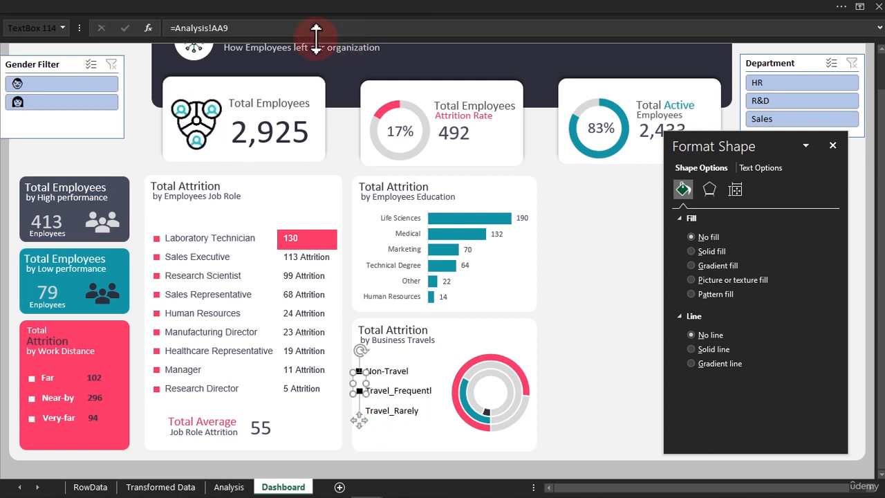
- Link the Travel_Frequently bullet to =Analysis!AA10 and check the travel data on the Analysis sheet
{"action": "left_click", "coordinate": [246, 26]}
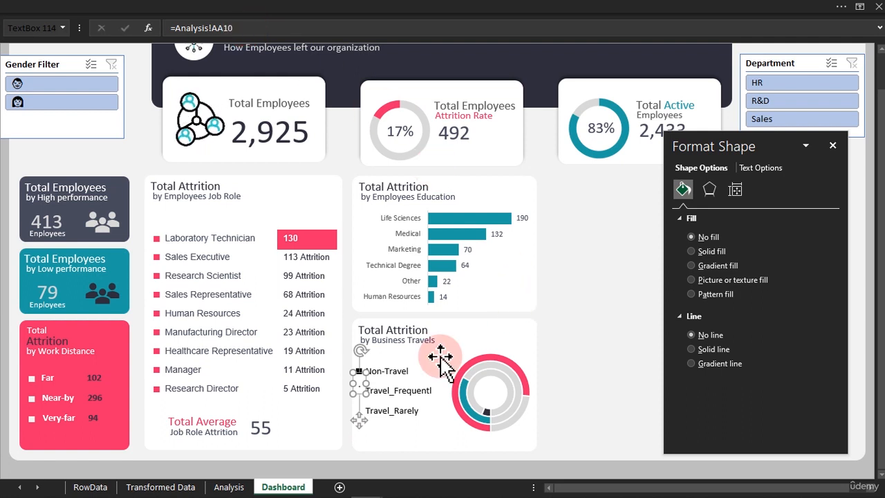
{"action": "left_click", "coordinate": [225, 485]}
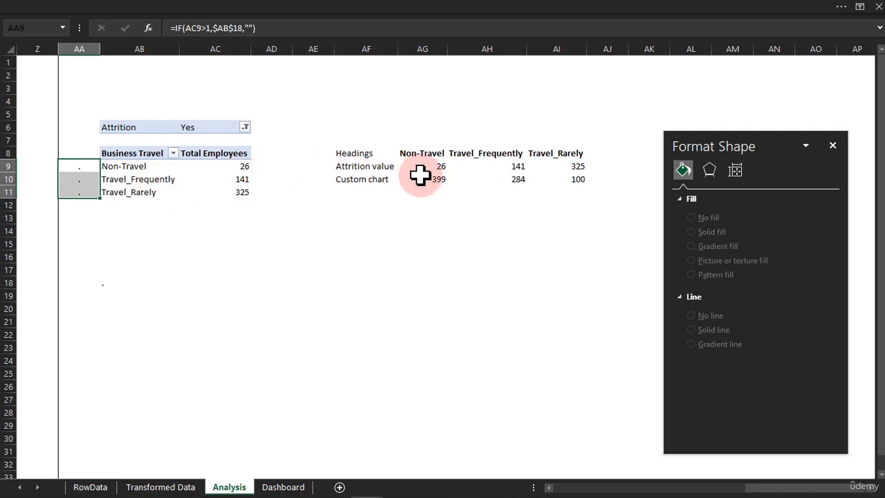
{"action": "left_click", "coordinate": [283, 487]}
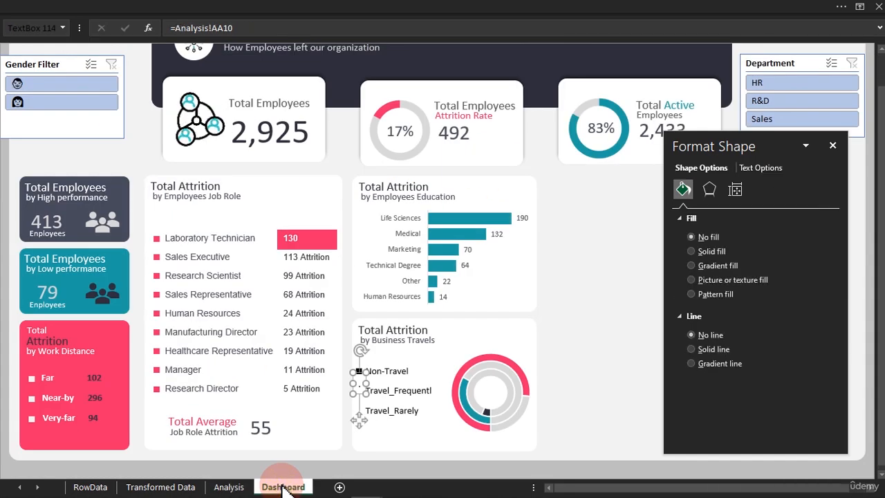
- Format the Travel_Frequently bullet in the middle ring's teal with Arial Black at size 32
{"action": "mouse_move", "coordinate": [473, 414]}
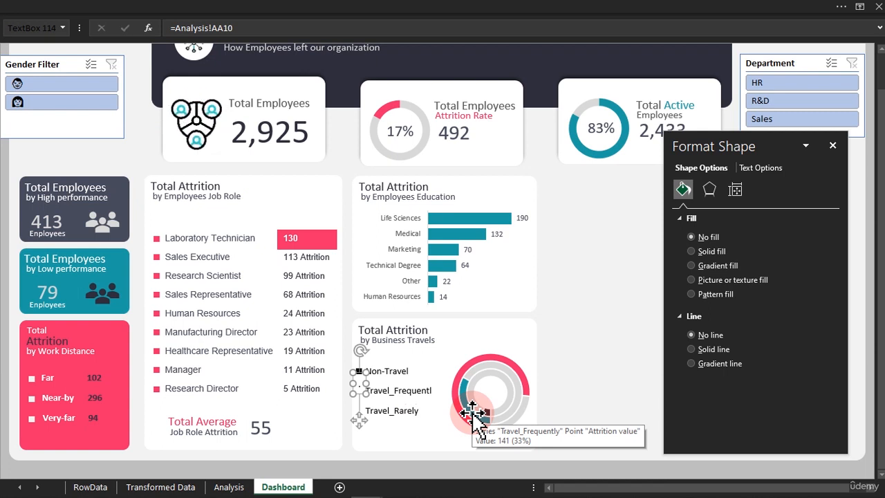
{"action": "left_click", "coordinate": [293, 8]}
{"action": "left_click", "coordinate": [204, 77]}
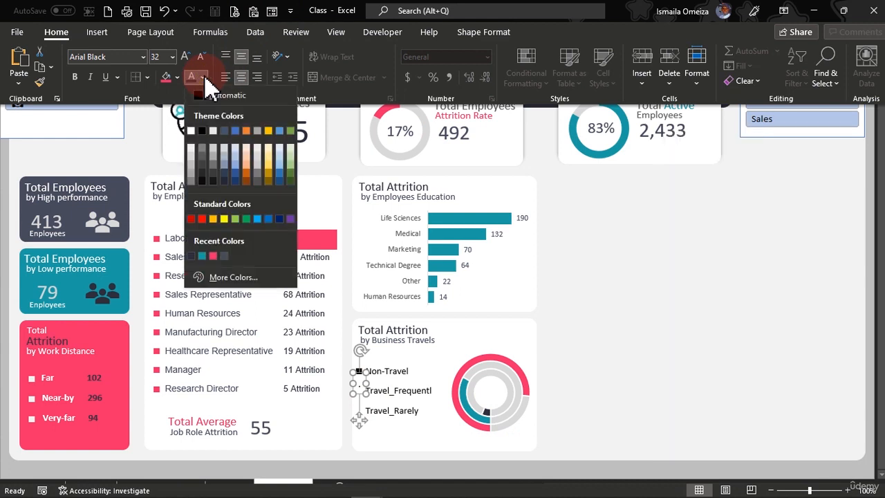
{"action": "left_click", "coordinate": [202, 257]}
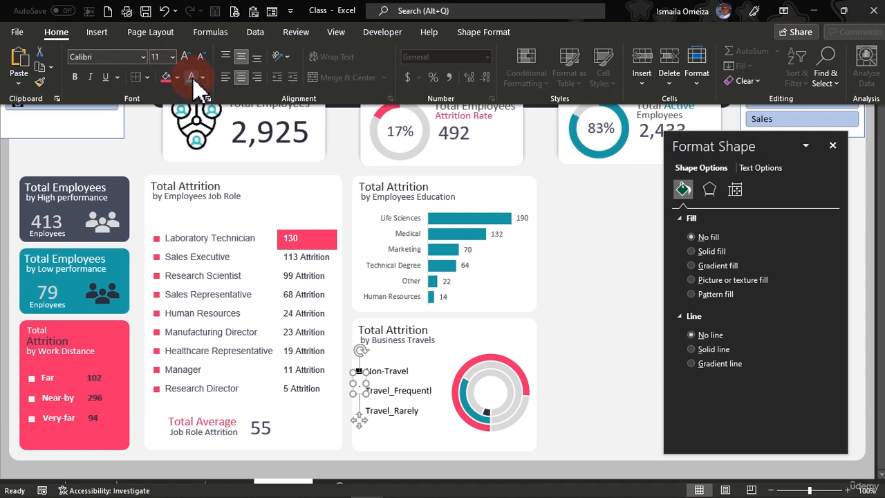
{"action": "left_click", "coordinate": [173, 57]}
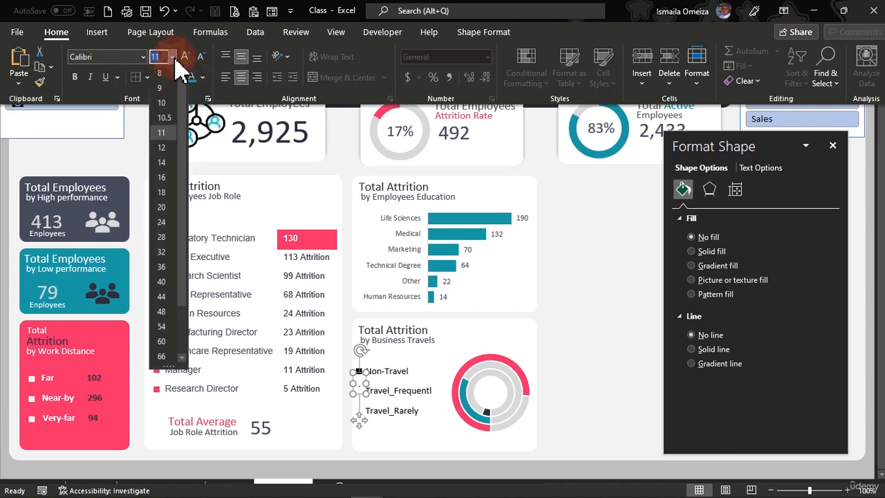
{"action": "left_click", "coordinate": [163, 252]}
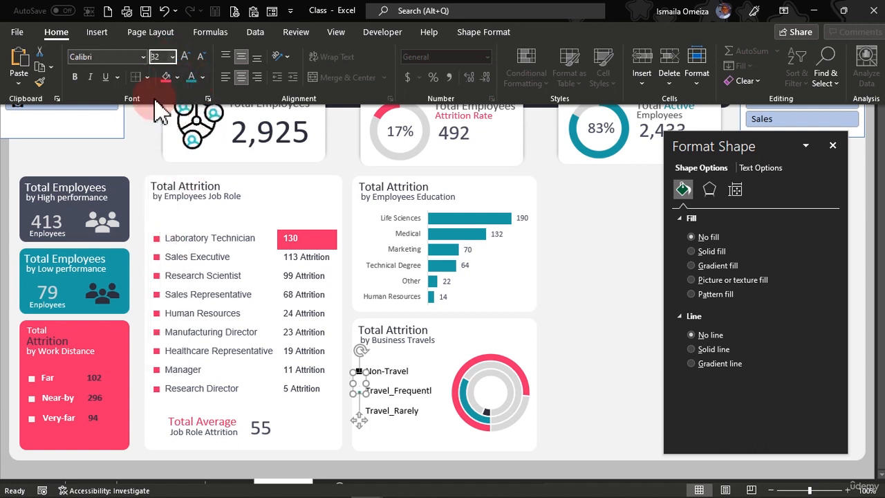
{"action": "left_click", "coordinate": [137, 58]}
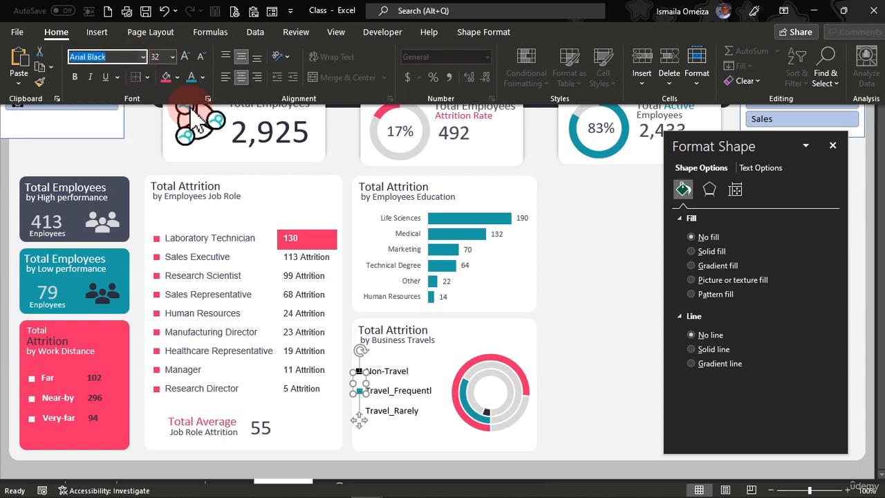
- Duplicate the teal bullet and place the copy beside the Travel_Rarely label
{"action": "left_click", "coordinate": [363, 420]}
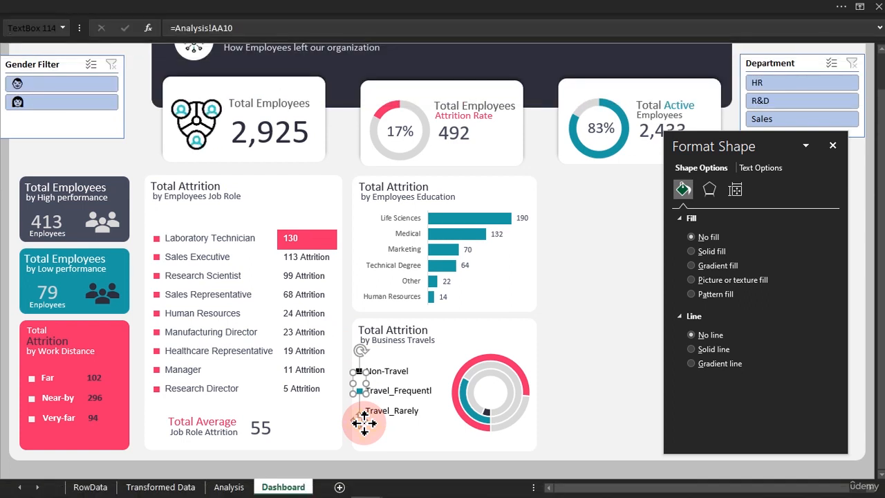
{"action": "left_click", "coordinate": [357, 433]}
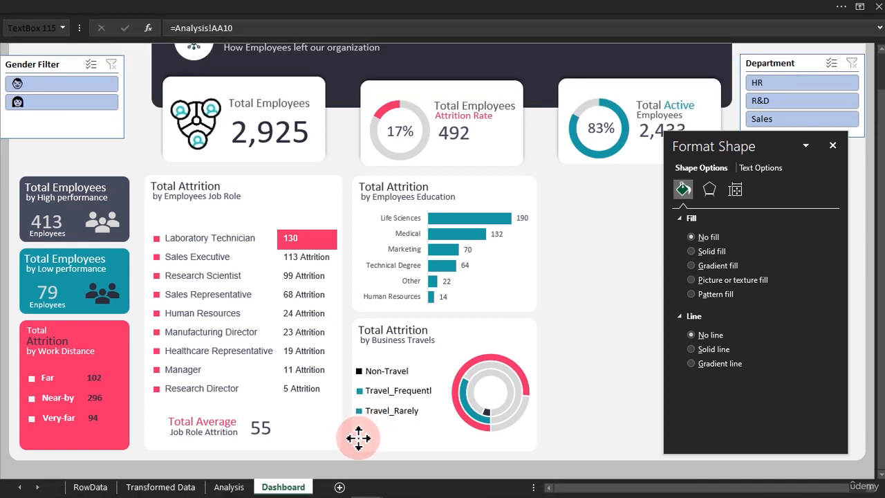
{"action": "left_click", "coordinate": [359, 437]}
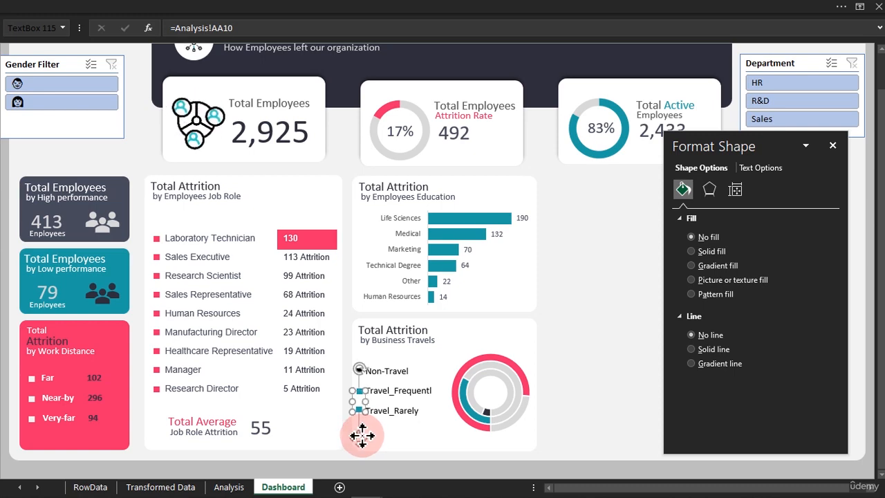
- Colour the Travel_Rarely bullet pink to match the doughnut chart's outer ring
{"action": "left_click", "coordinate": [375, 6]}
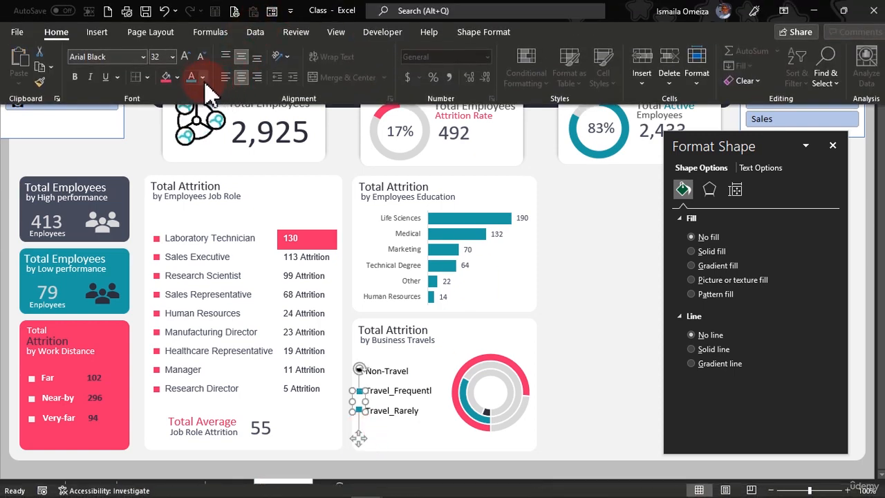
{"action": "left_click", "coordinate": [204, 77]}
{"action": "left_click", "coordinate": [213, 255]}
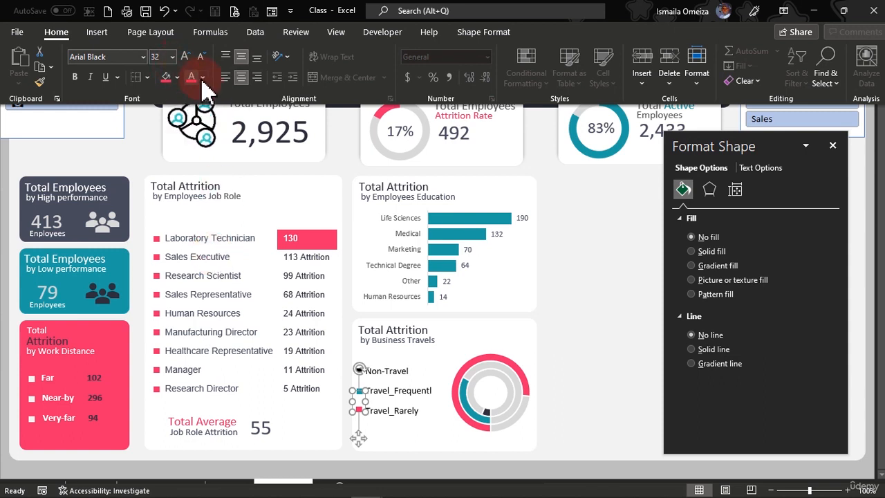
{"action": "left_click", "coordinate": [217, 129]}
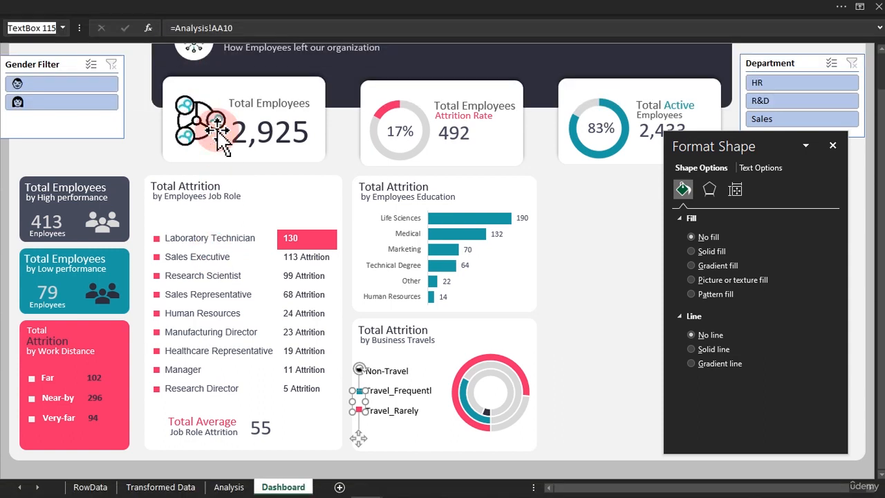
- Try linking the Travel_Rarely bullet to =Analysis!AA12 and check rows 9 to 11 on the Analysis sheet
{"action": "left_click", "coordinate": [246, 28]}
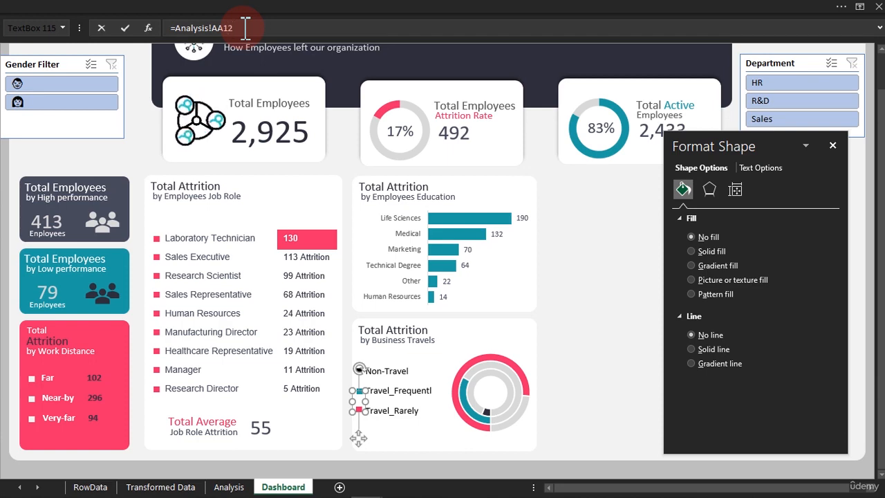
{"action": "left_click", "coordinate": [228, 487]}
{"action": "key", "text": "ctrl+v"}
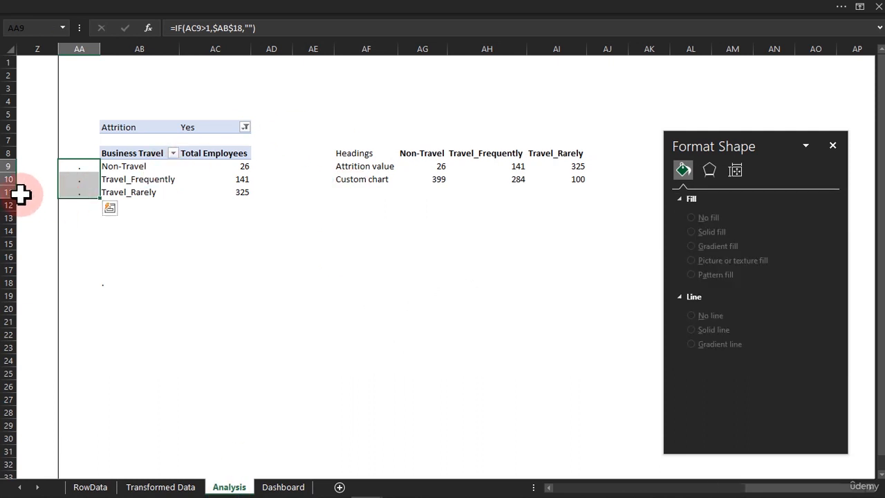
{"action": "left_click", "coordinate": [11, 167]}
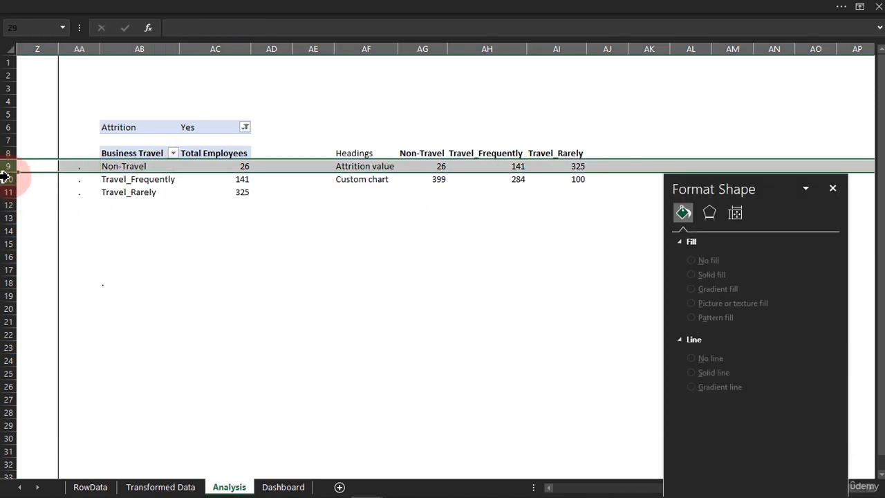
{"action": "left_click", "coordinate": [7, 179]}
{"action": "left_click", "coordinate": [5, 192]}
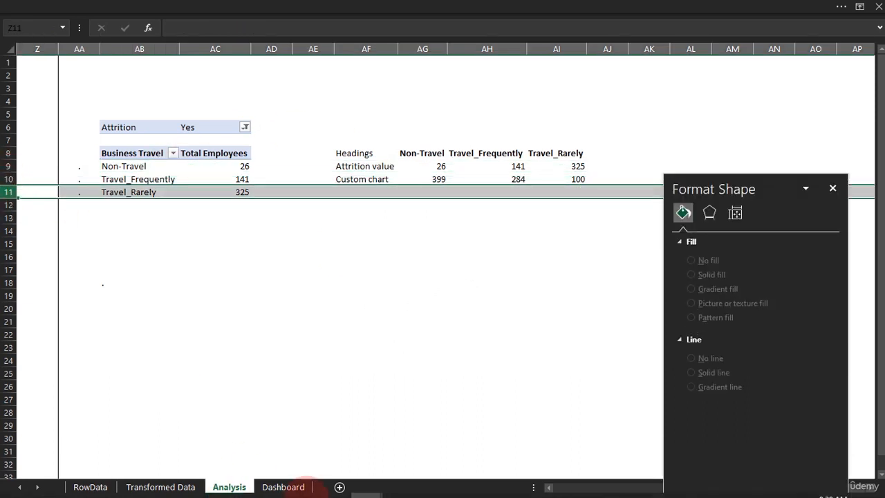
- On the Dashboard, check the Travel_Frequently bullet's link and link the Travel_Rarely bullet to =Analysis!AA11
{"action": "left_click", "coordinate": [283, 486]}
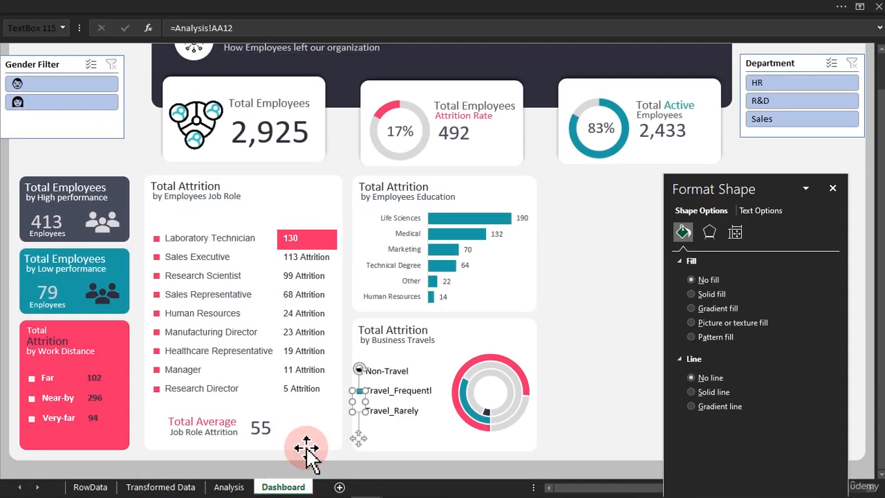
{"action": "left_click", "coordinate": [354, 380]}
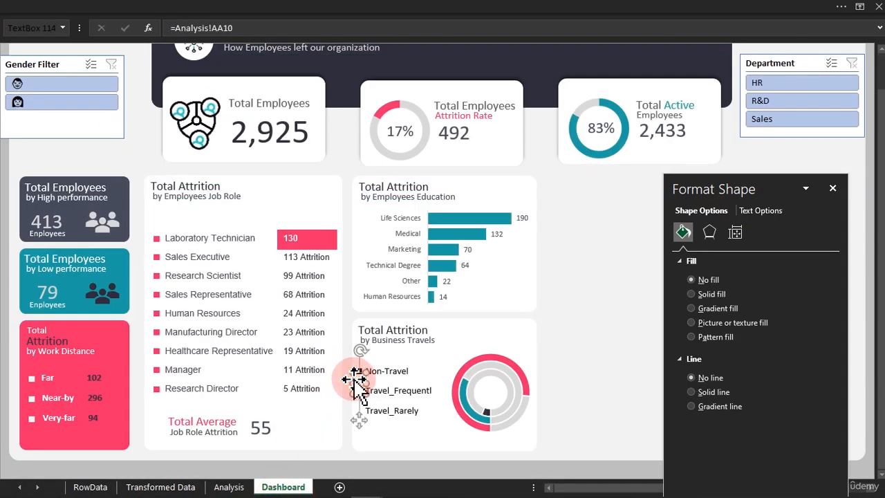
{"action": "left_click", "coordinate": [356, 399]}
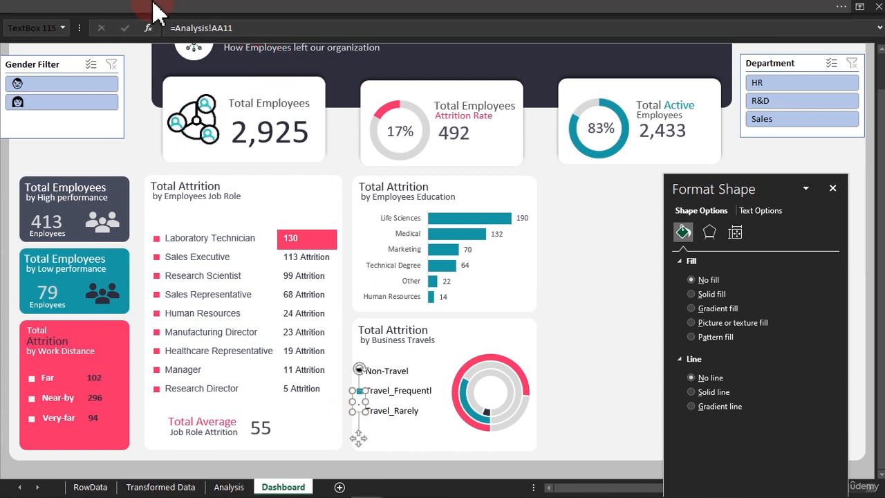
- Format the Travel_Rarely bullet in Arial Black at size 20 and shift it slightly down to line up with its label
{"action": "left_click", "coordinate": [197, 13]}
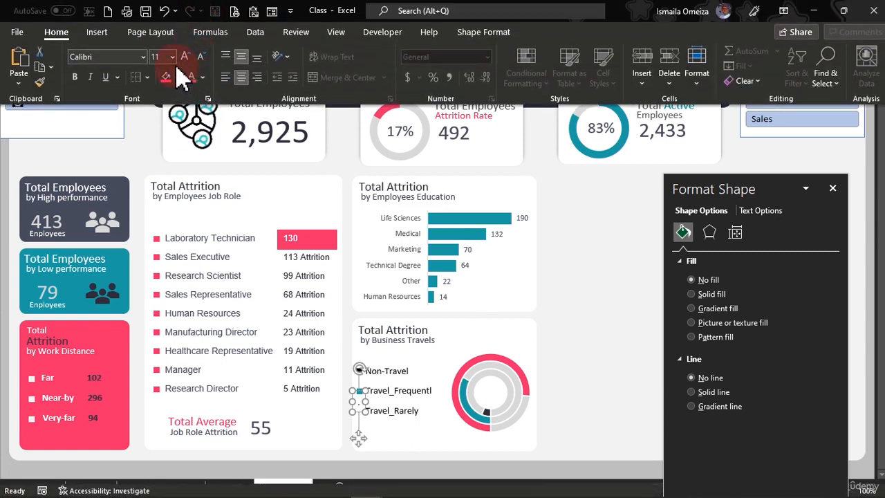
{"action": "left_click", "coordinate": [173, 57]}
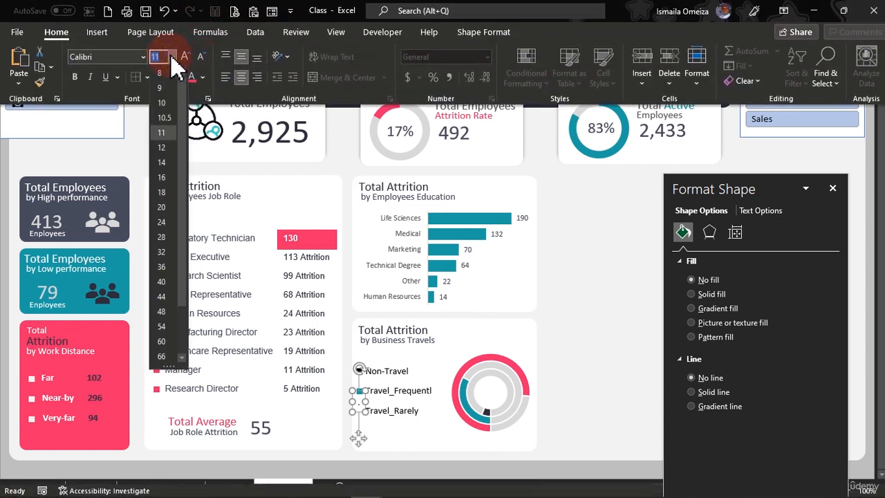
{"action": "left_click", "coordinate": [163, 251]}
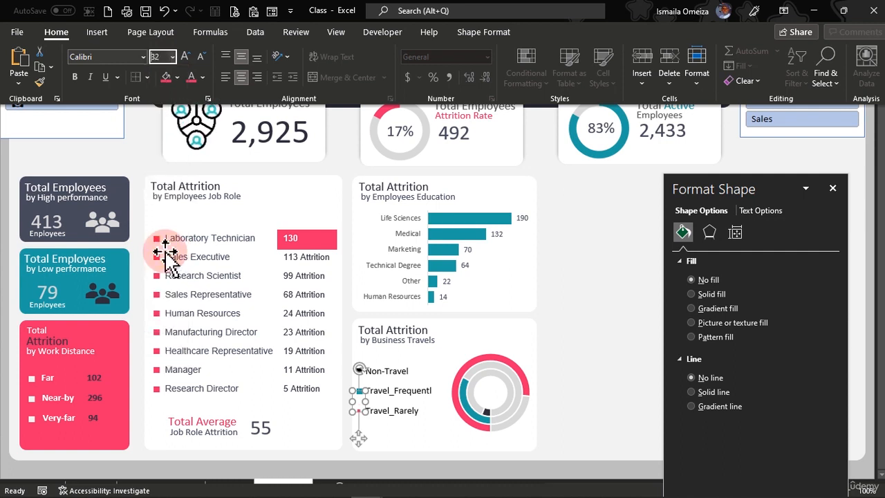
{"action": "left_click", "coordinate": [121, 58]}
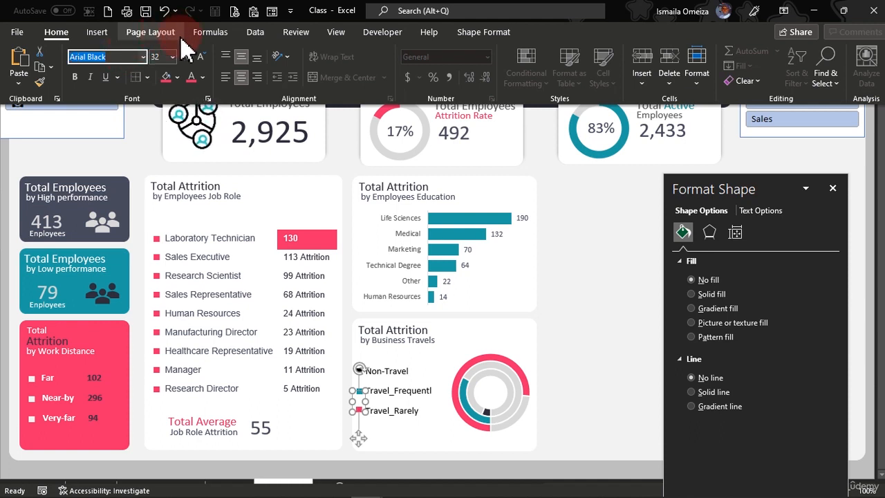
{"action": "left_click", "coordinate": [172, 58]}
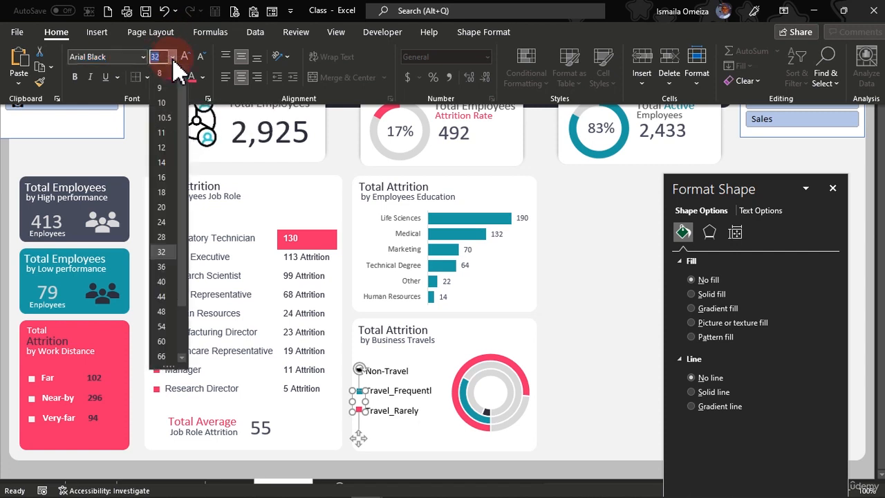
{"action": "left_click", "coordinate": [163, 220]}
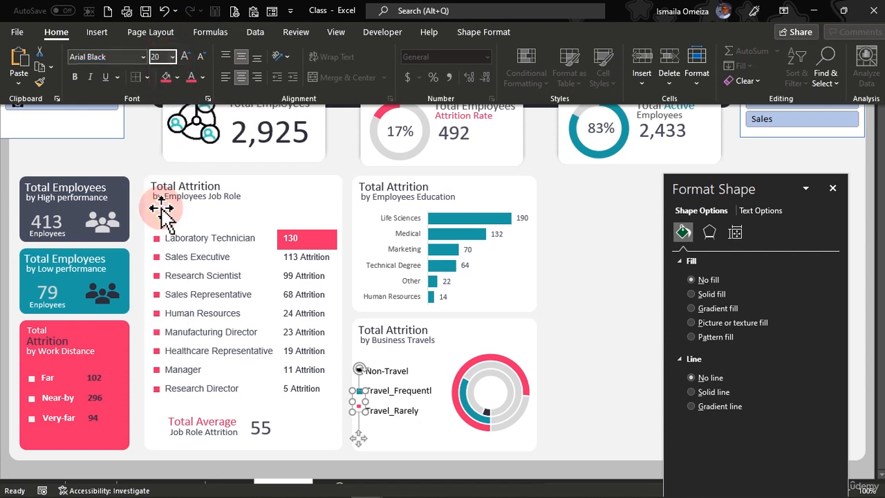
{"action": "left_click_drag", "start_coordinate": [360, 434], "coordinate": [360, 440]}
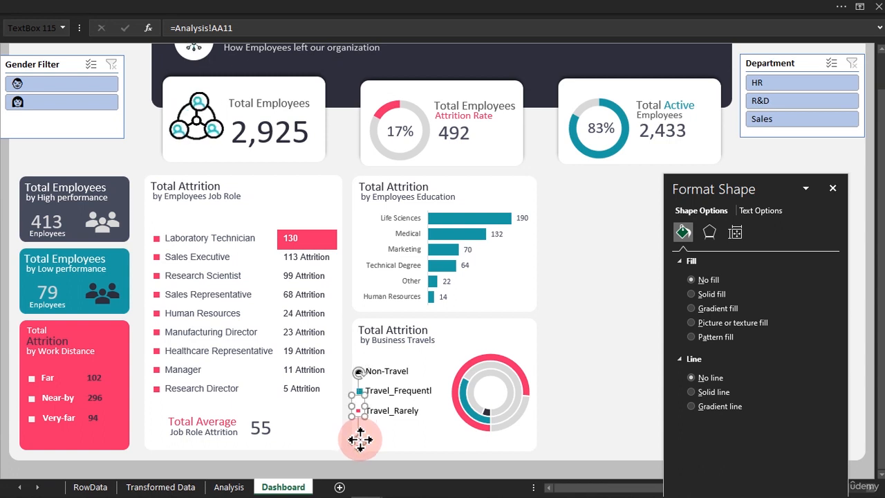
- Set the Travel_Frequently bullet's font size to 20 and shift it slightly down to line up with its label
{"action": "left_click", "coordinate": [363, 387]}
{"action": "left_click", "coordinate": [197, 6]}
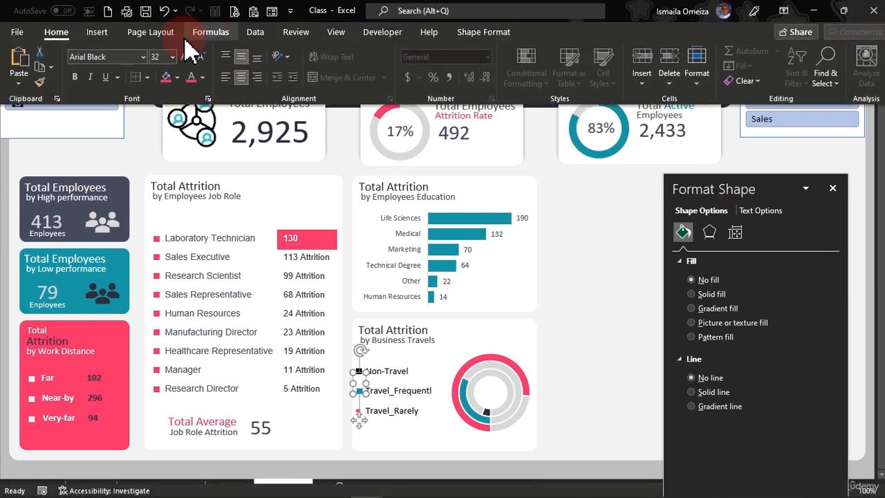
{"action": "left_click", "coordinate": [172, 57]}
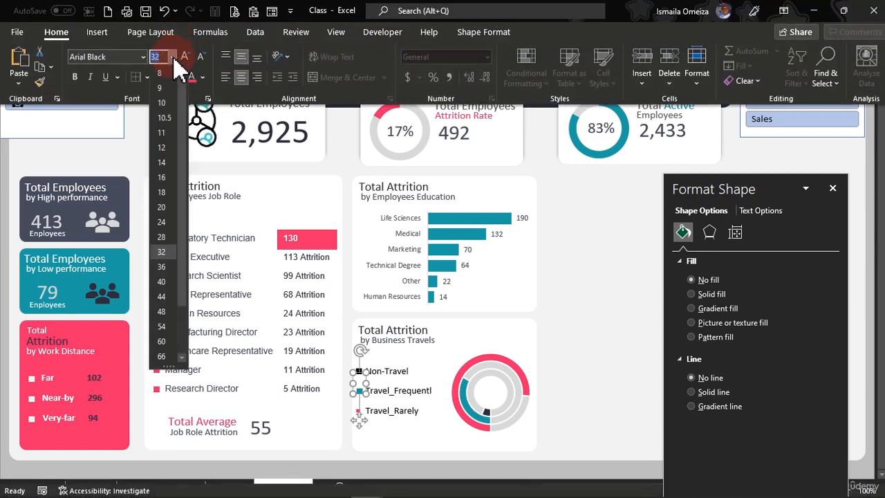
{"action": "left_click", "coordinate": [161, 207]}
{"action": "left_click", "coordinate": [360, 418]}
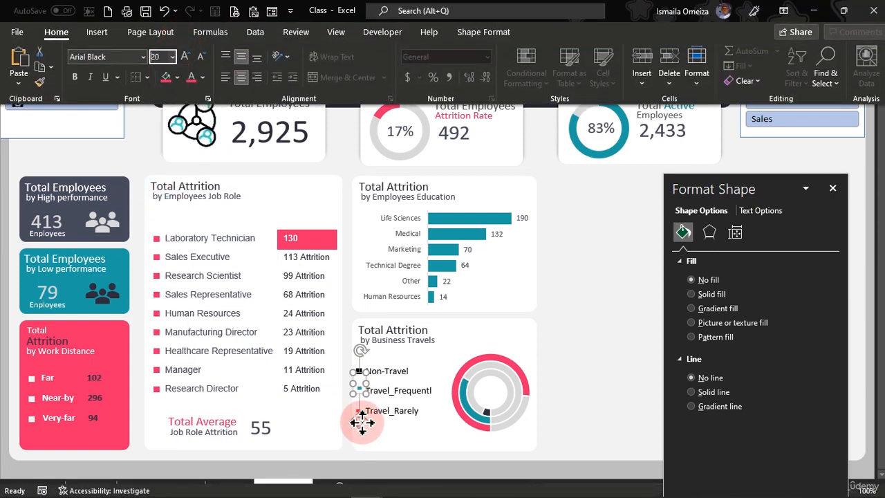
{"action": "left_click", "coordinate": [359, 419]}
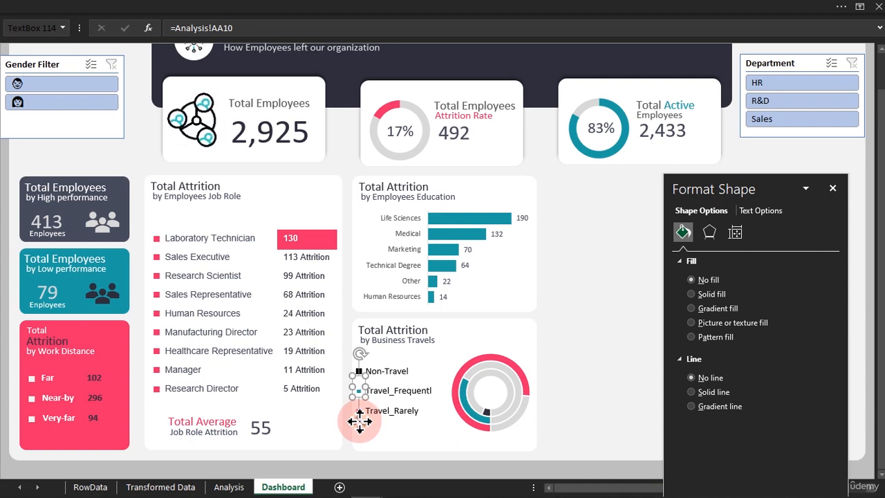
- Set the Non-Travel bullet's font size to 20 and align it vertically with its label
{"action": "left_click", "coordinate": [360, 370]}
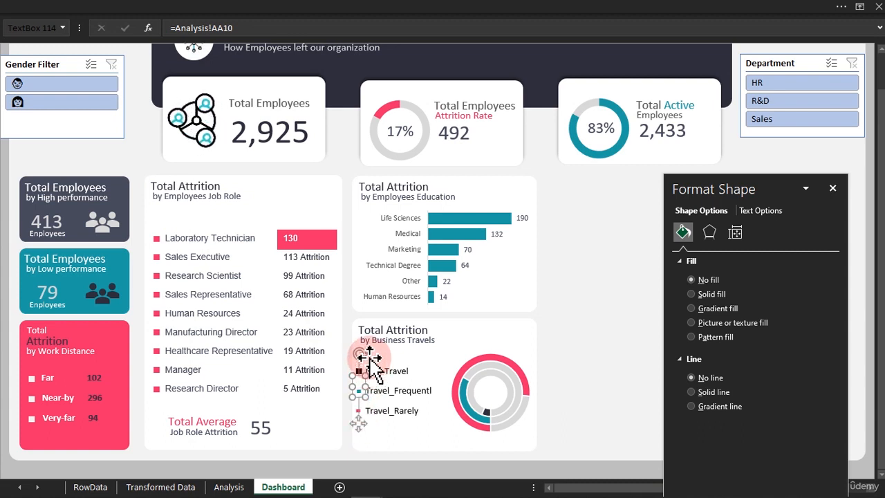
{"action": "left_click", "coordinate": [154, 6]}
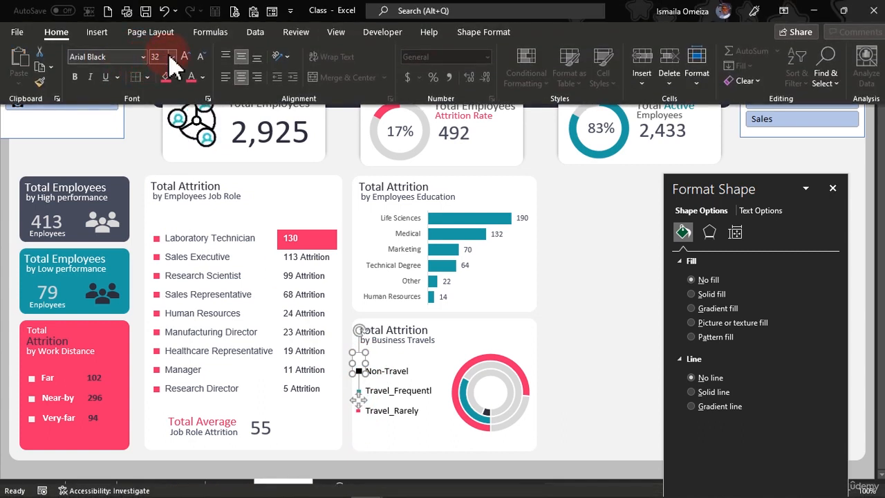
{"action": "left_click", "coordinate": [170, 57]}
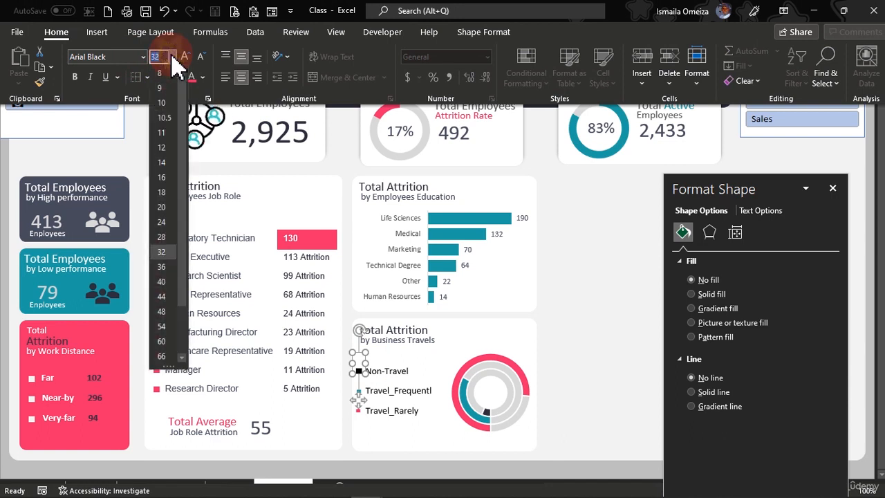
{"action": "left_click", "coordinate": [163, 206]}
{"action": "left_click", "coordinate": [357, 398]}
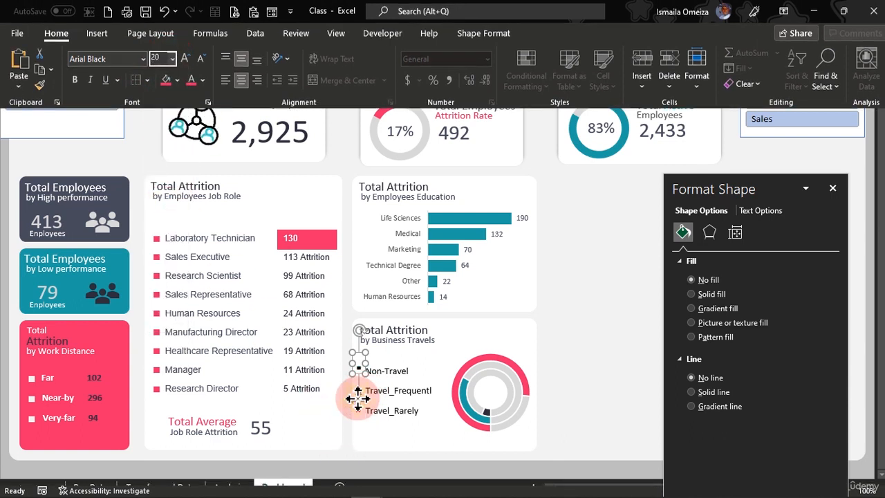
{"action": "left_click_drag", "start_coordinate": [358, 399], "coordinate": [357, 401]}
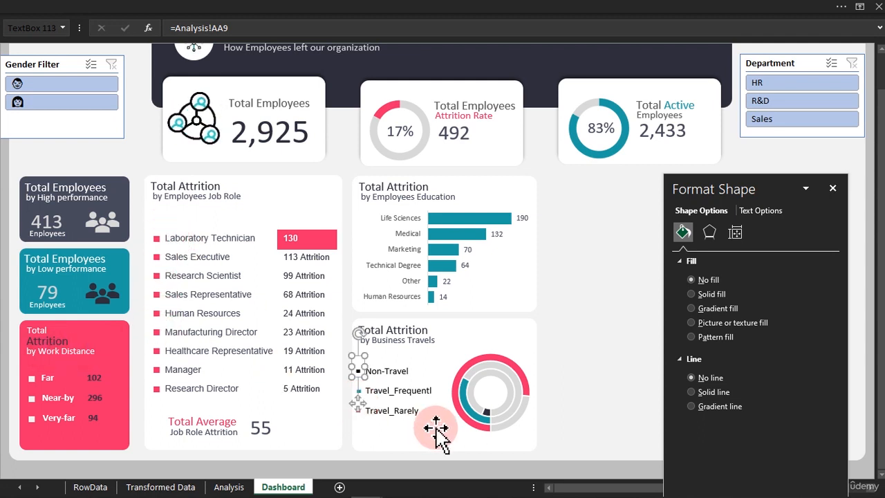
{"action": "left_click", "coordinate": [415, 432]}
- Nudge the Non-Travel, Travel_Frequently and Travel_Rarely labels together slightly left, closer to their bullets
{"action": "left_click", "coordinate": [407, 411]}
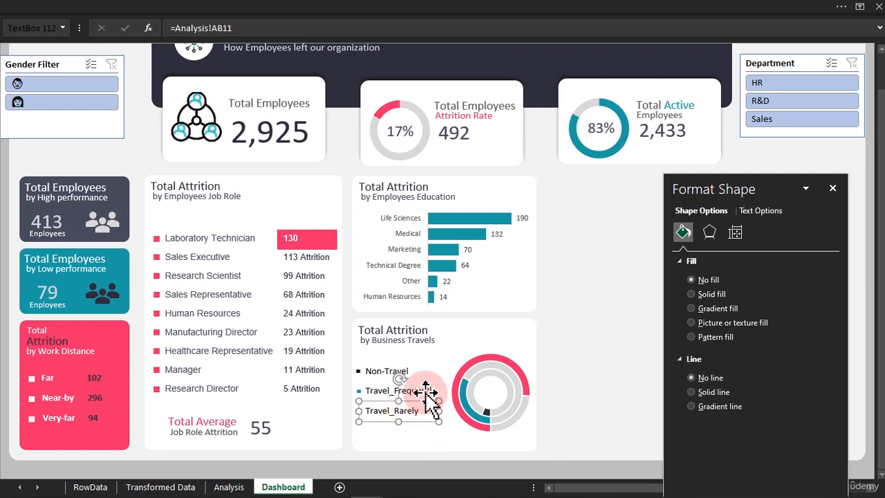
{"action": "left_click", "coordinate": [425, 391], "text": "ctrl"}
{"action": "left_click", "coordinate": [408, 373], "text": "ctrl"}
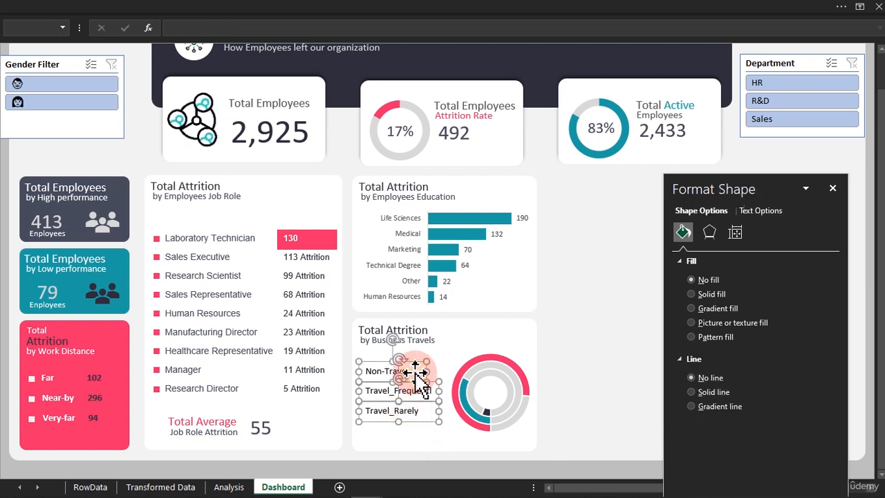
{"action": "key", "text": "Left"}
{"action": "key", "text": "Left"}
{"action": "key", "text": "Left"}
{"action": "key", "text": "Left"}
{"action": "key", "text": "Left"}
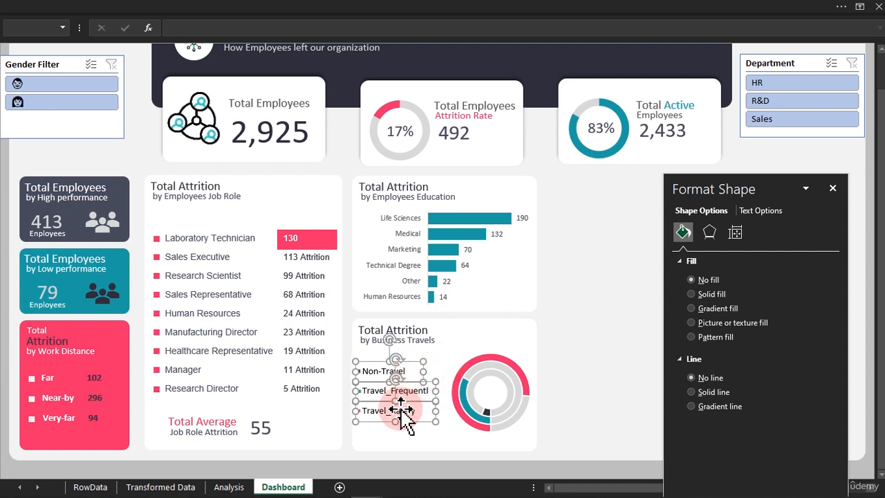
- Duplicate the three travel labels and narrow the copies to fit between the labels and the doughnut chart
{"action": "left_click_drag", "start_coordinate": [406, 423], "coordinate": [478, 424]}
{"action": "left_click_drag", "start_coordinate": [508, 392], "coordinate": [455, 391]}
{"action": "left_click", "coordinate": [602, 301]}
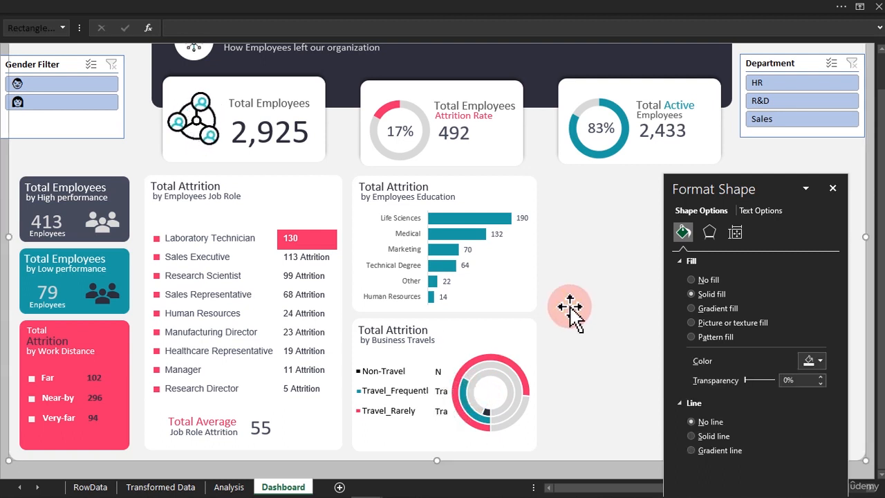
- Link the copied text box beside the Non-Travel label to =Analysis!AC9
{"action": "left_click", "coordinate": [440, 375]}
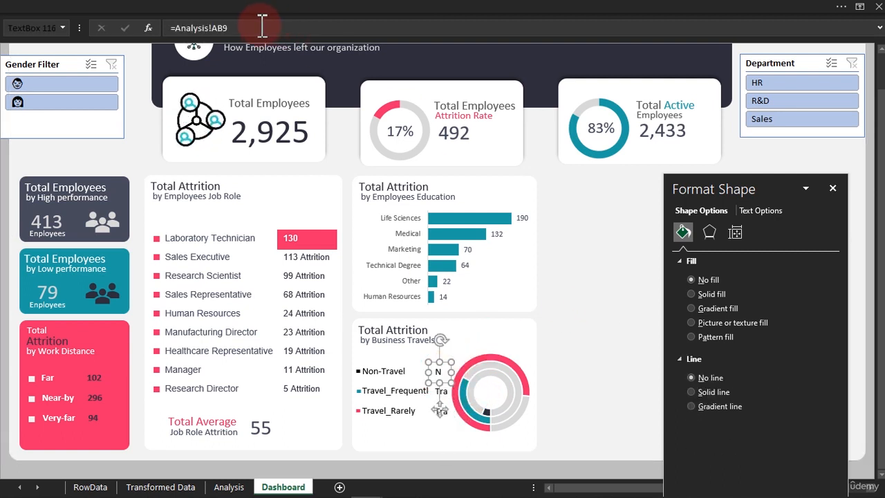
{"action": "left_click", "coordinate": [223, 28]}
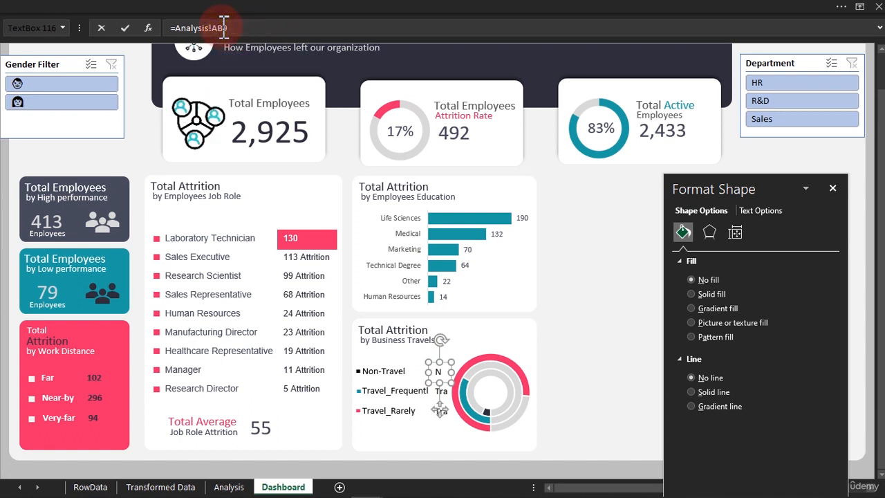
{"action": "key", "text": "BackSpace"}
{"action": "type", "text": "C"}
{"action": "key", "text": "Return"}
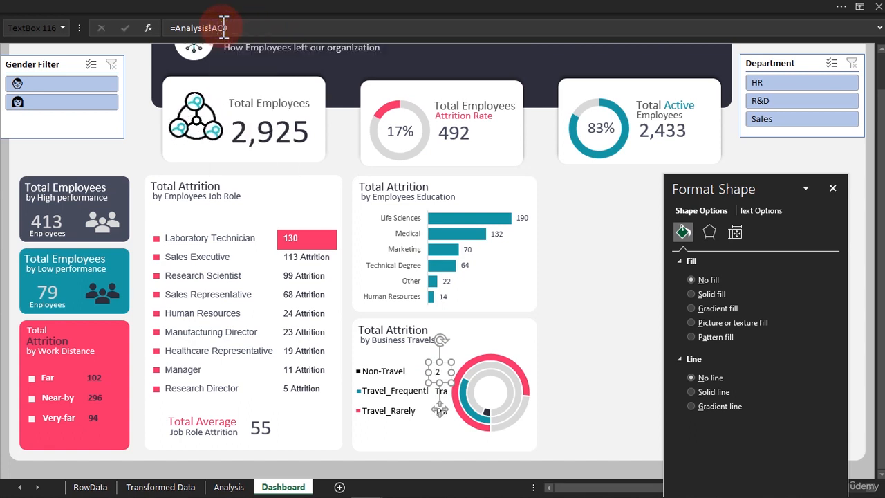
{"action": "left_click", "coordinate": [435, 374]}
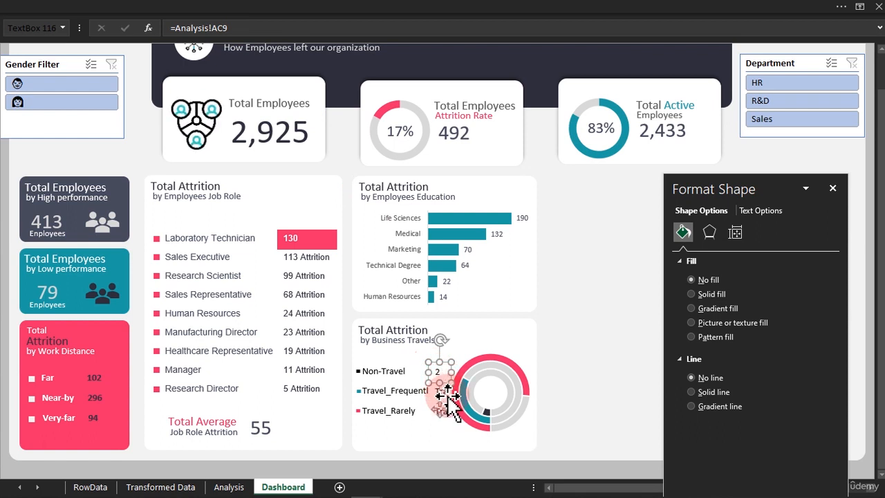
- Link the copied text boxes beside Travel_Frequently and Travel_Rarely to =Analysis!AC10 and =Analysis!AC11
{"action": "left_click", "coordinate": [446, 393]}
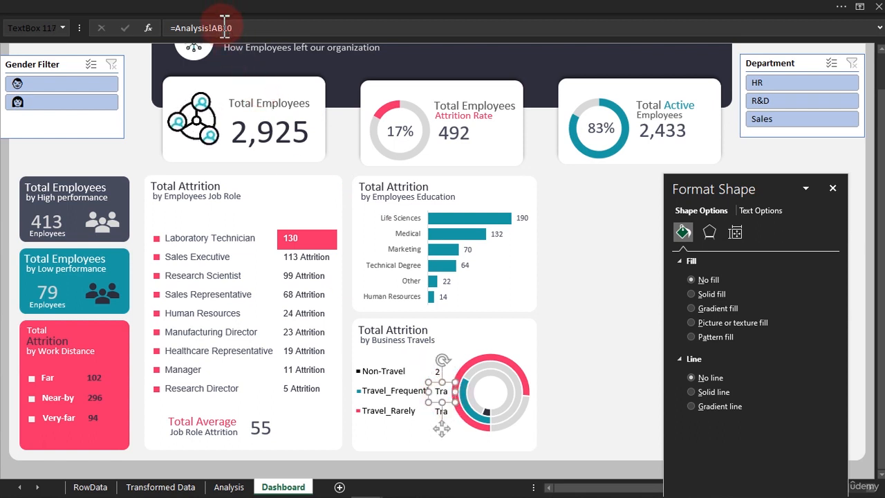
{"action": "key", "text": "BackSpace"}
{"action": "type", "text": "C"}
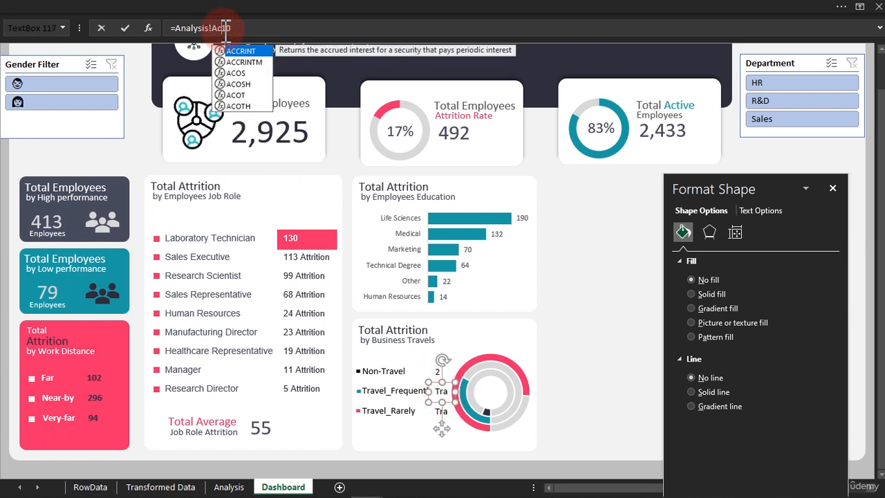
{"action": "key", "text": "Return"}
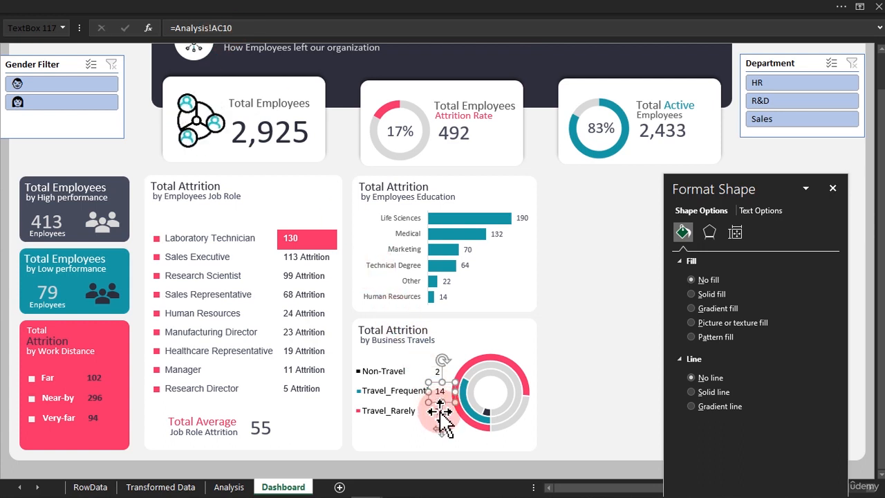
{"action": "left_click", "coordinate": [441, 413]}
{"action": "left_click", "coordinate": [237, 28]}
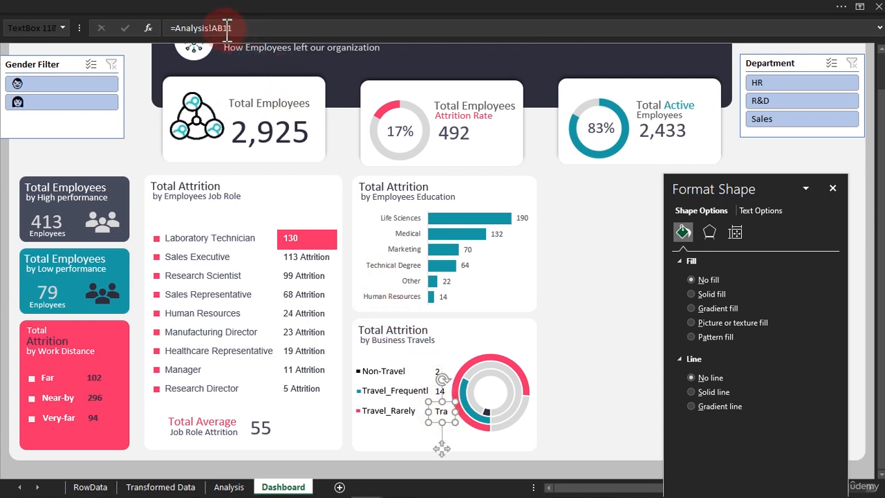
{"action": "key", "text": "BackSpace"}
{"action": "type", "text": "C"}
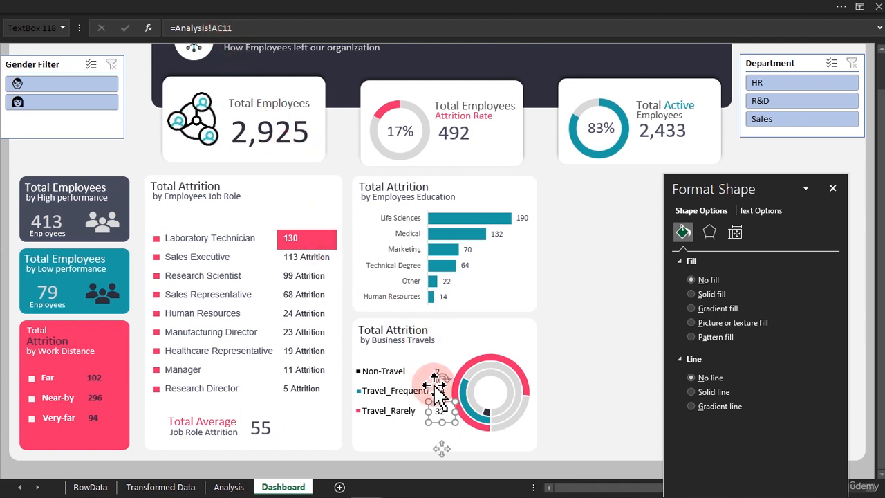
- Widen the three value boxes to fit their full numbers and nudge them slightly left, away from the doughnut chart
{"action": "left_click_drag", "start_coordinate": [443, 392], "coordinate": [462, 393]}
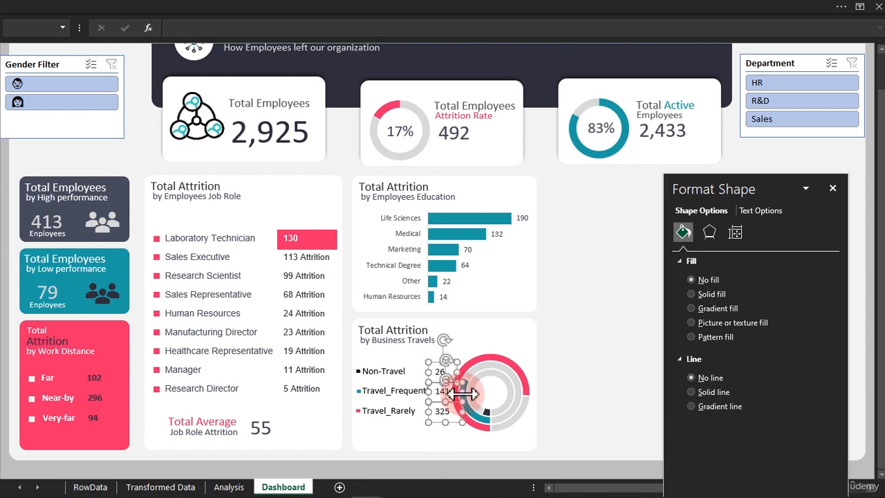
{"action": "key", "text": "Left"}
{"action": "key", "text": "Left"}
{"action": "key", "text": "Left"}
{"action": "key", "text": "Left"}
{"action": "key", "text": "Left"}
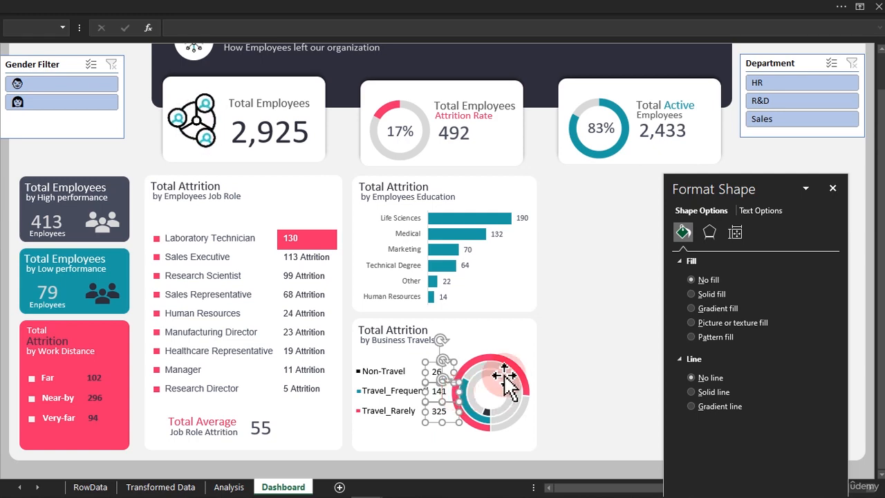
- Change the three travel values' font colour to the dark slate grey recent colour
{"action": "left_click", "coordinate": [269, 11]}
{"action": "left_click", "coordinate": [203, 77]}
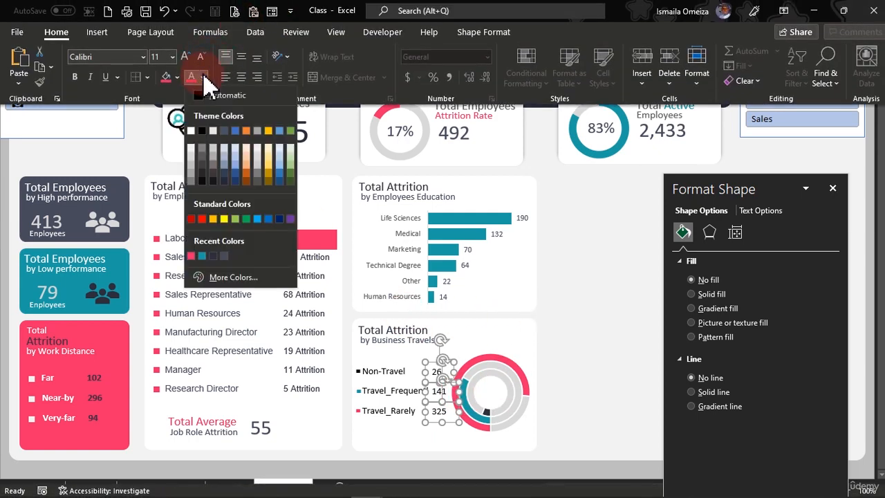
{"action": "left_click", "coordinate": [223, 257]}
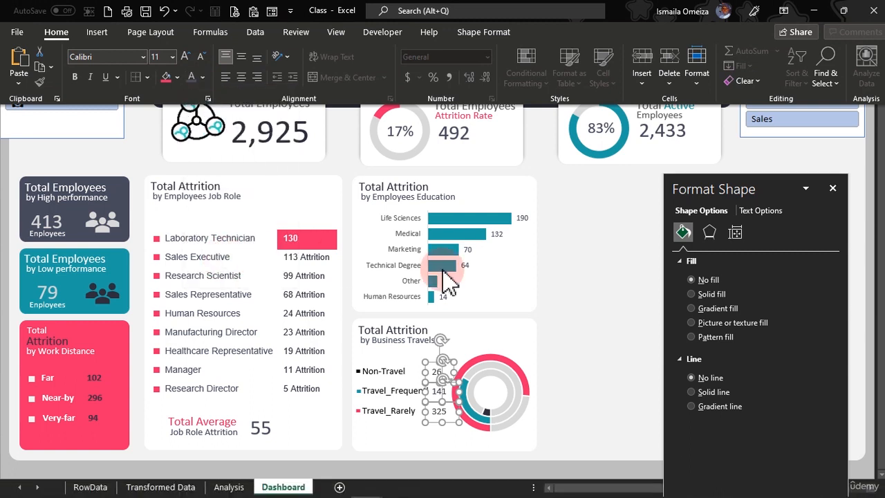
{"action": "left_click", "coordinate": [606, 336]}
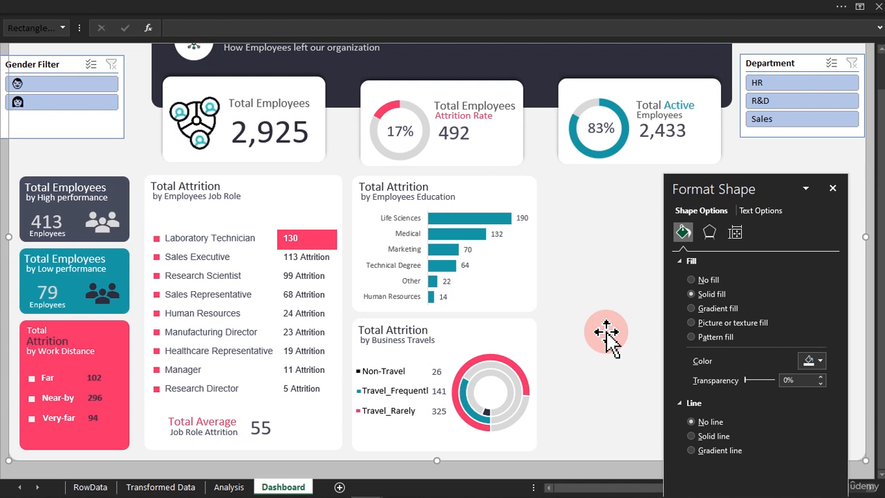
- Reduce the font size of the Non-Travel, Travel_Frequently and Travel_Rarely labels to 10
{"action": "left_click", "coordinate": [404, 386]}
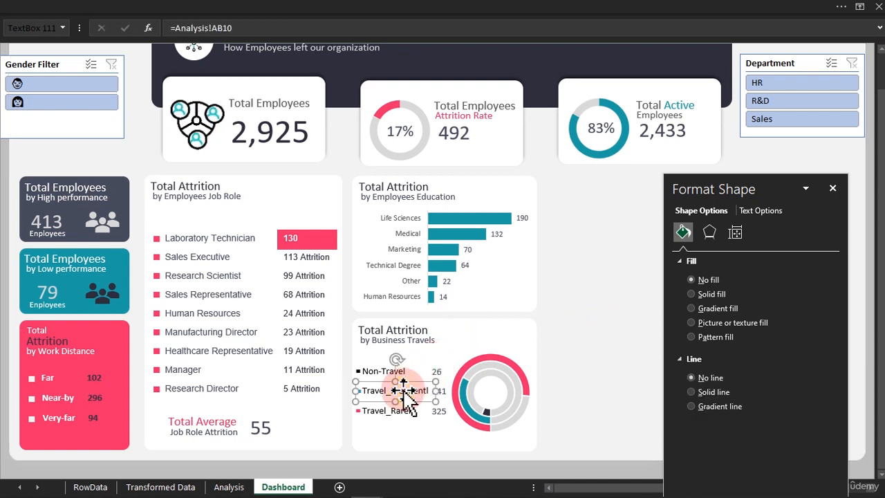
{"action": "left_click", "coordinate": [400, 371], "text": "shift"}
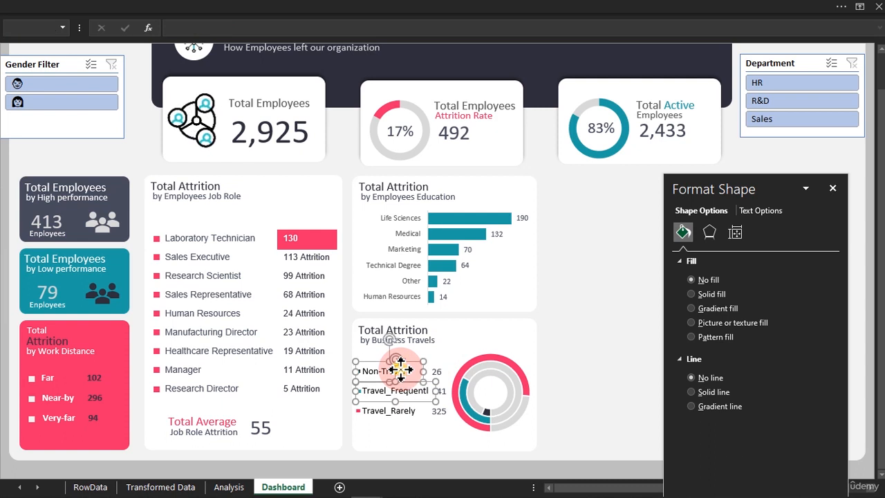
{"action": "left_click", "coordinate": [401, 412], "text": "shift"}
{"action": "left_click", "coordinate": [252, 8]}
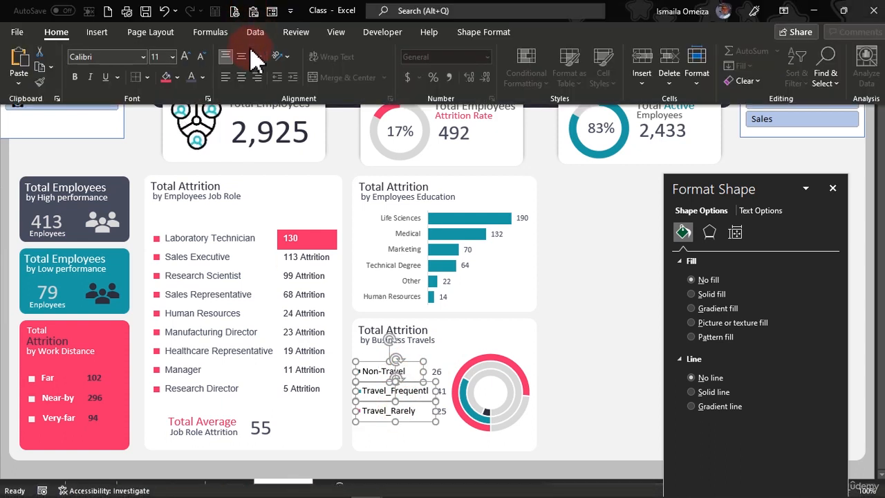
{"action": "left_click", "coordinate": [201, 58]}
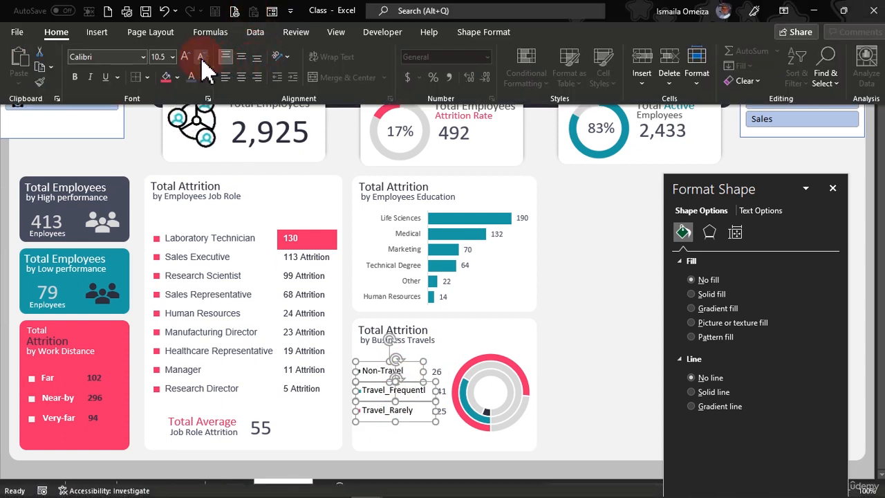
{"action": "left_click", "coordinate": [201, 58]}
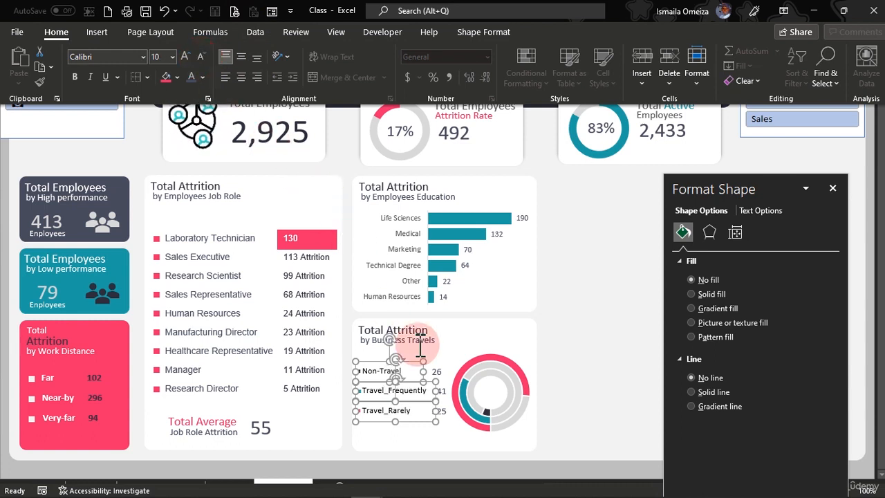
- Shift the three travel attrition values together slightly left, away from the doughnut chart and beside their category labels
{"action": "left_click", "coordinate": [440, 373]}
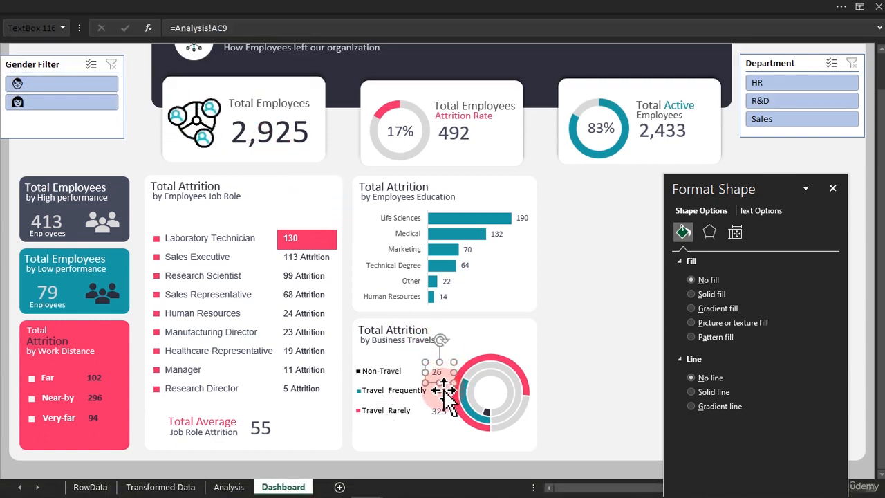
{"action": "left_click", "coordinate": [443, 394], "text": "ctrl"}
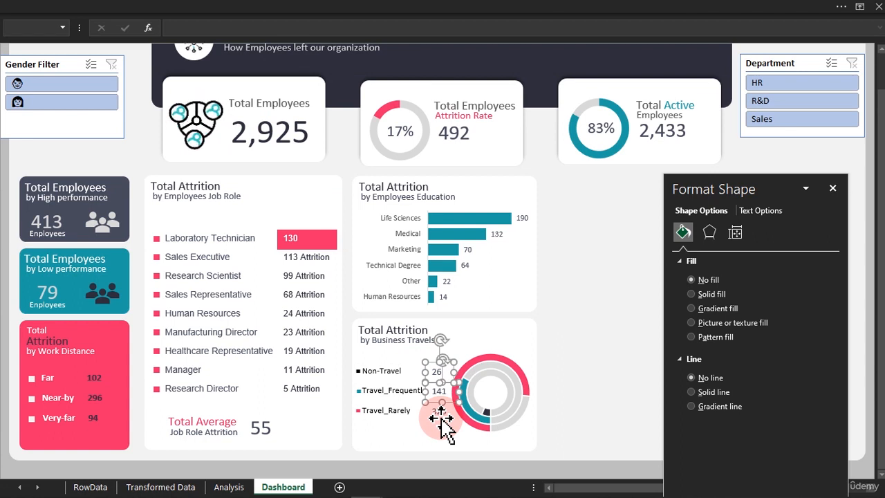
{"action": "left_click", "coordinate": [443, 415], "text": "ctrl"}
{"action": "left_click_drag", "start_coordinate": [442, 417], "coordinate": [440, 418]}
{"action": "left_click", "coordinate": [587, 331]}
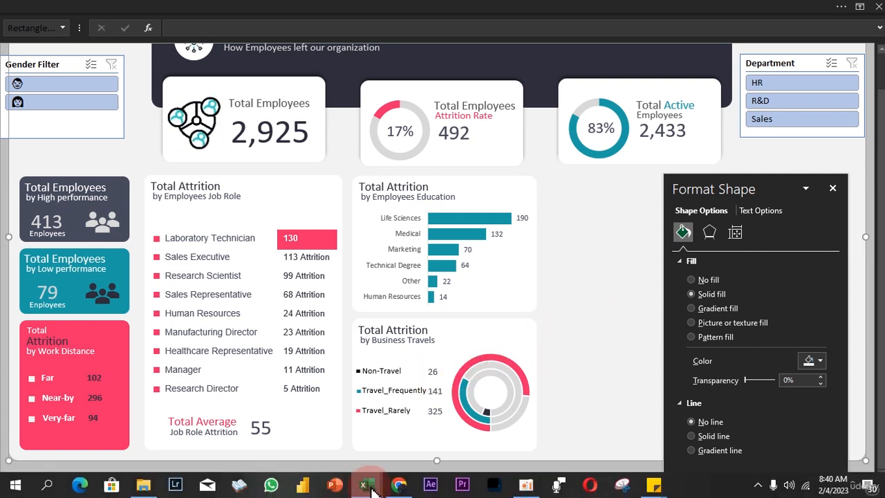
- Switch to the finished Hr Attrition Dashboard workbook and close Format Shape to examine its full layout as a reference
{"action": "mouse_move", "coordinate": [367, 487]}
{"action": "left_click", "coordinate": [306, 419]}
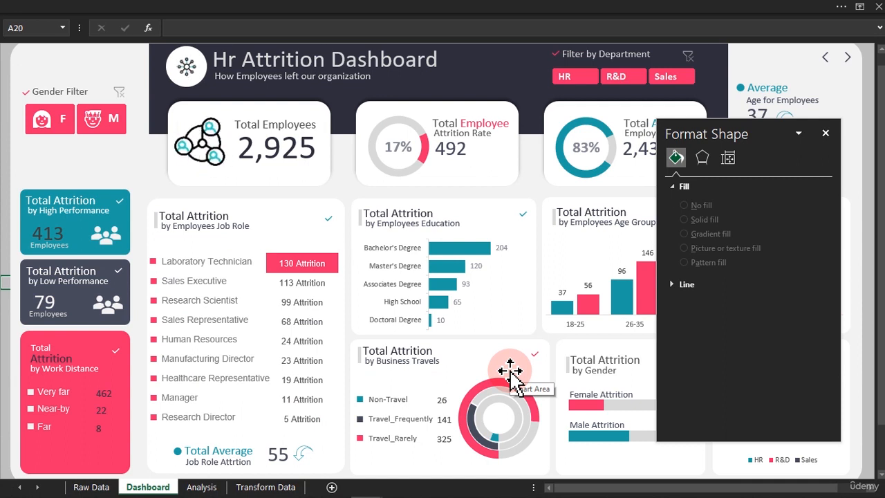
{"action": "left_click", "coordinate": [825, 132]}
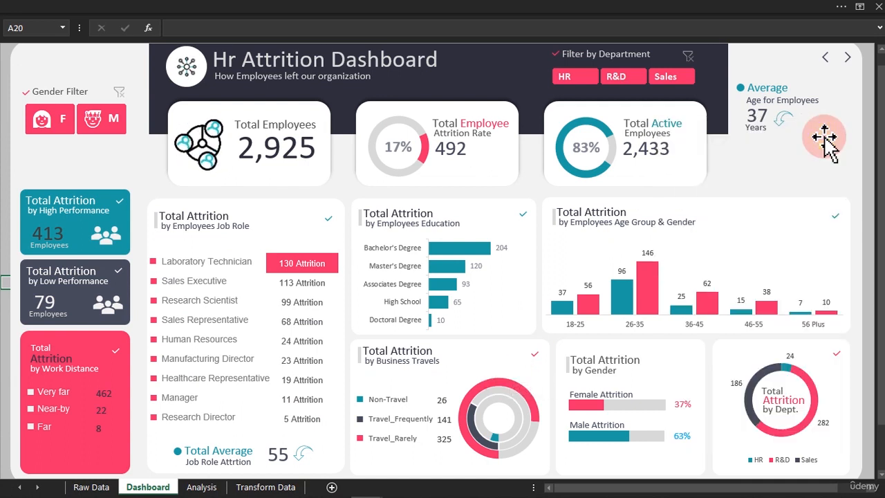